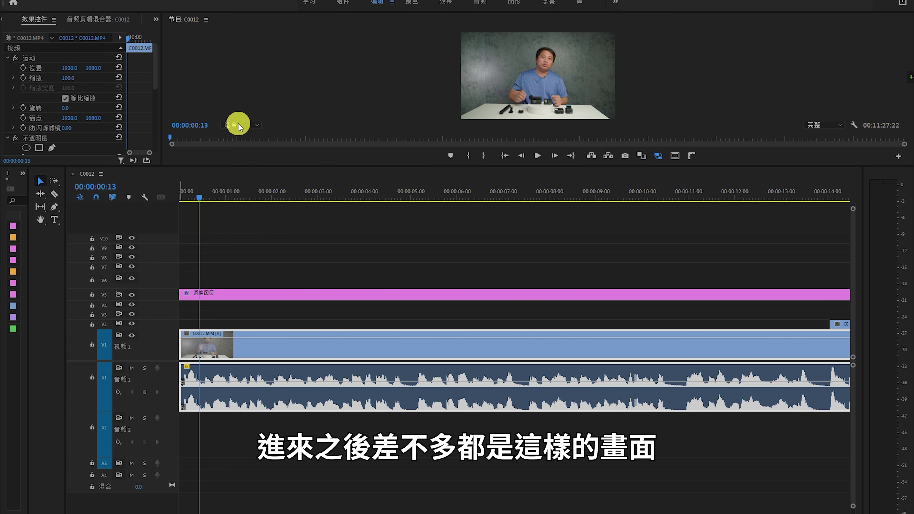
Step: Switch to the Captions workspace, restore the Text panel, and choose to import captions from a file
{"action": "left_click", "coordinate": [587, 227]}
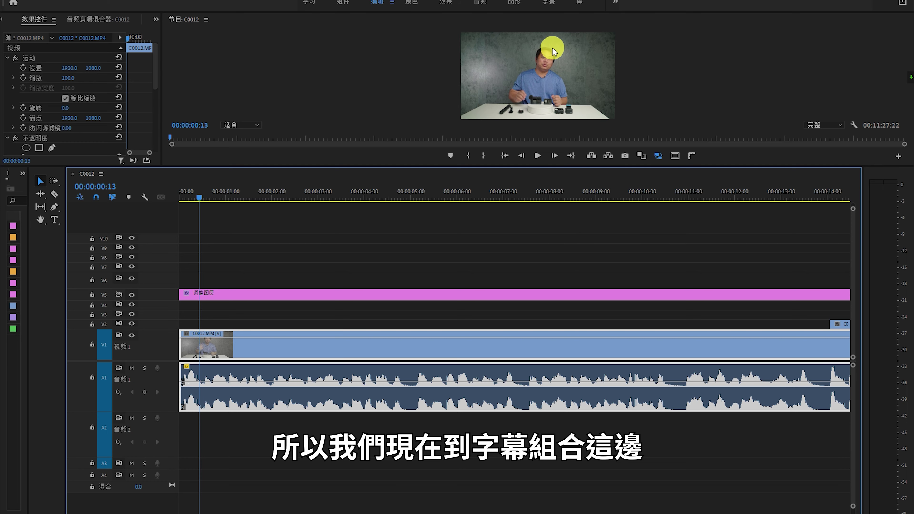
{"action": "left_click", "coordinate": [549, 4]}
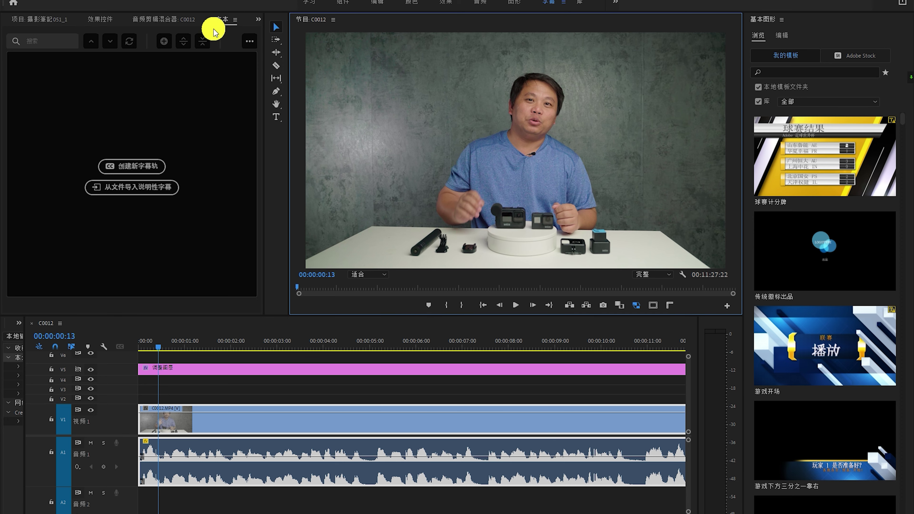
{"action": "left_click", "coordinate": [235, 19]}
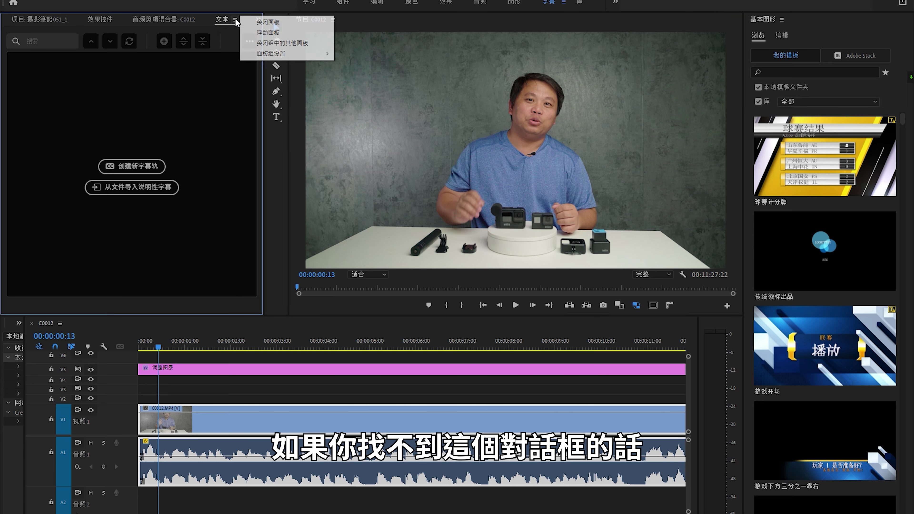
{"action": "left_click", "coordinate": [248, 21]}
{"action": "left_click", "coordinate": [221, 13]}
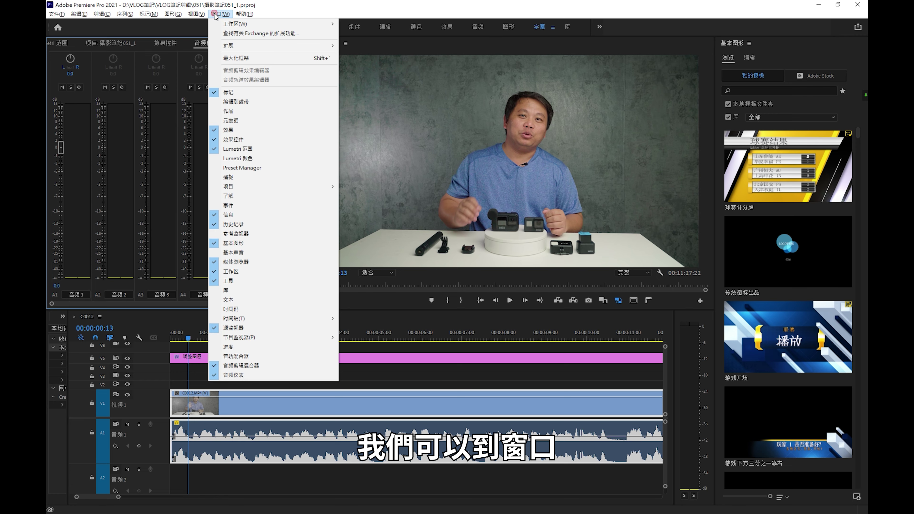
{"action": "left_click", "coordinate": [228, 301]}
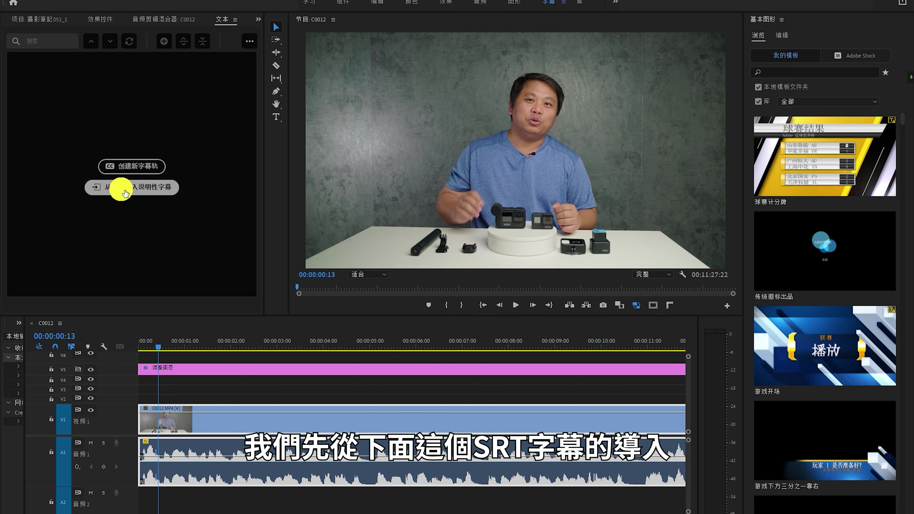
{"action": "left_click", "coordinate": [126, 193]}
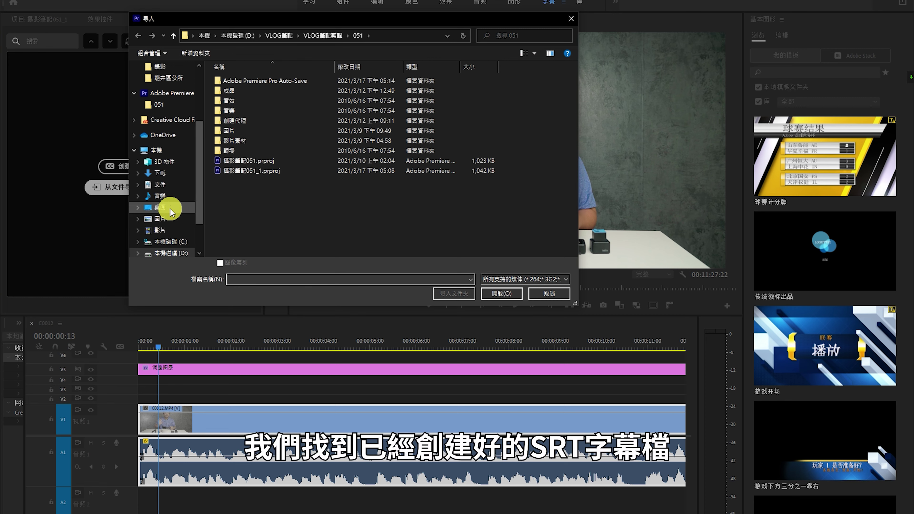
Step: Choose 繁體.srt from the Desktop as the caption file to import
{"action": "left_click", "coordinate": [169, 212]}
{"action": "left_click", "coordinate": [258, 94]}
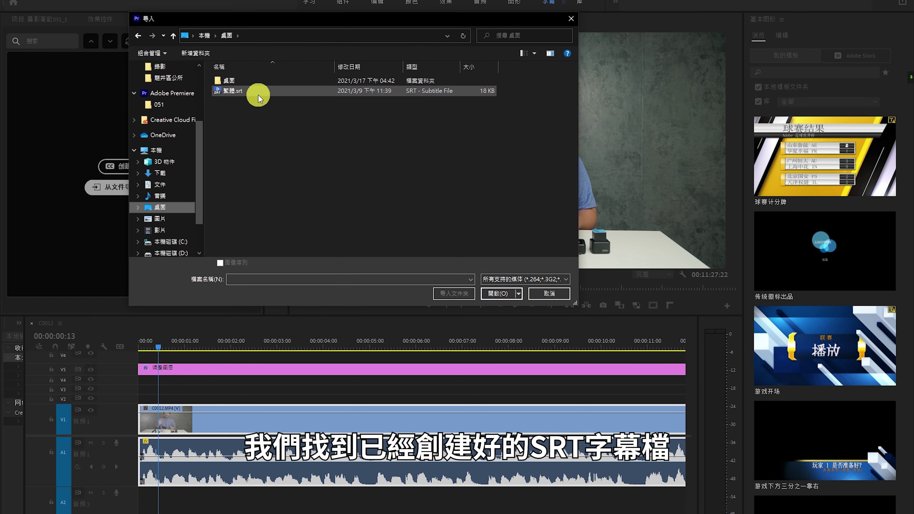
{"action": "left_click", "coordinate": [497, 292]}
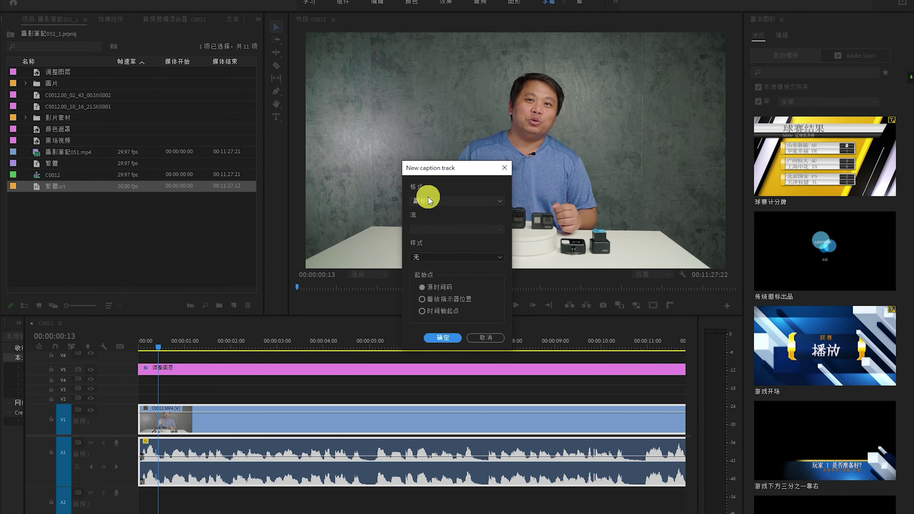
Step: Create the caption track with format 副标题 and style 无
{"action": "left_click_drag", "start_coordinate": [455, 169], "coordinate": [467, 70]}
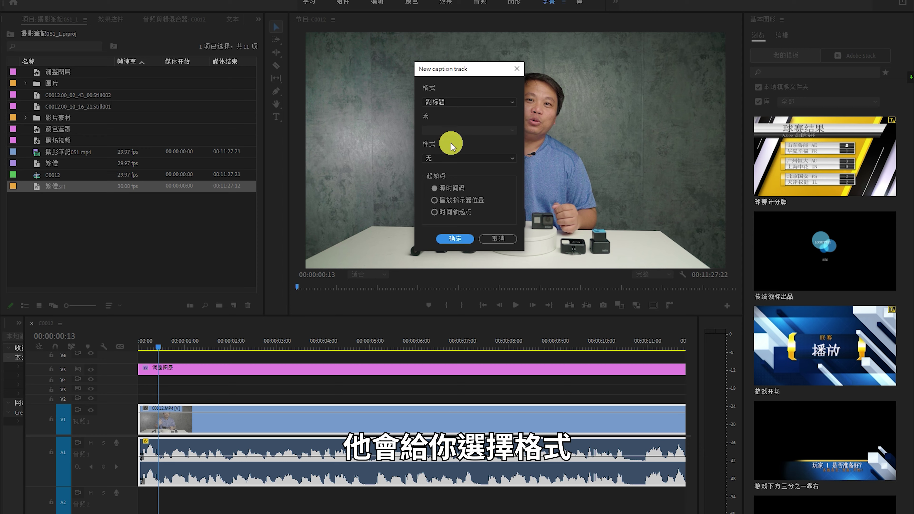
{"action": "left_click", "coordinate": [455, 104]}
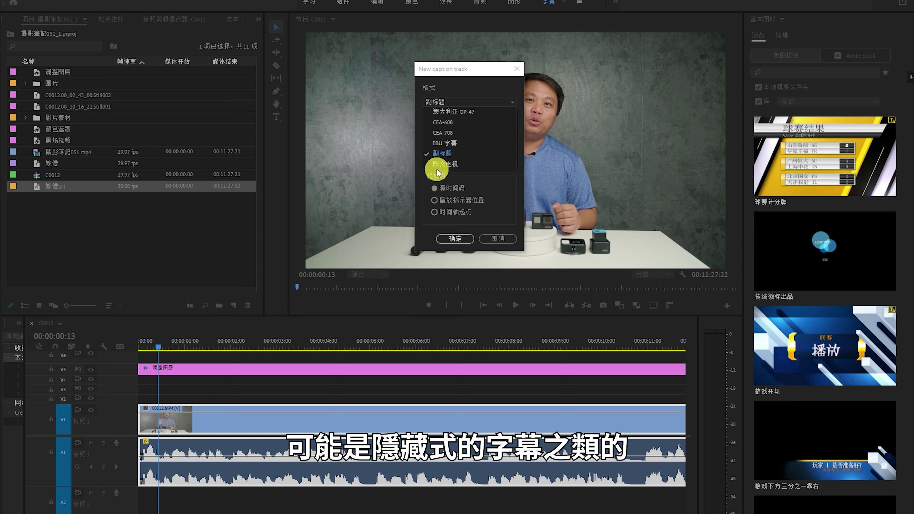
{"action": "left_click", "coordinate": [450, 156]}
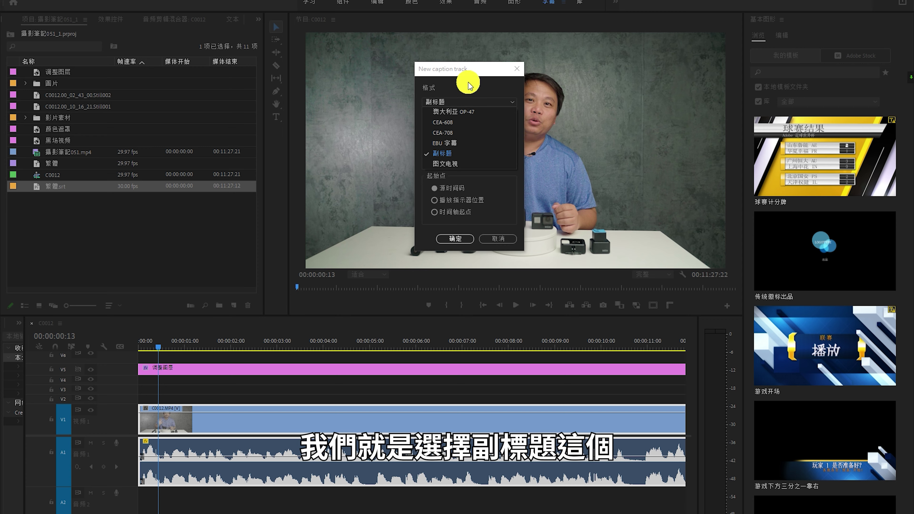
{"action": "left_click", "coordinate": [468, 157]}
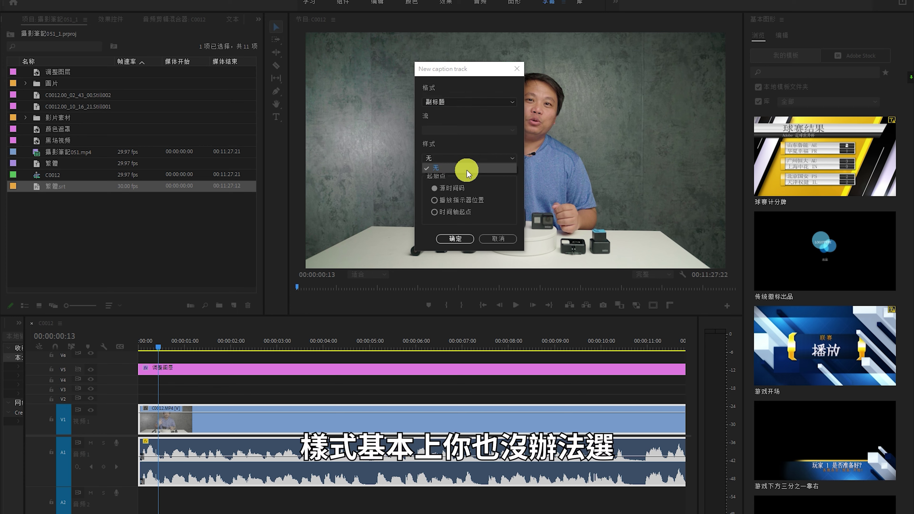
{"action": "left_click", "coordinate": [474, 145]}
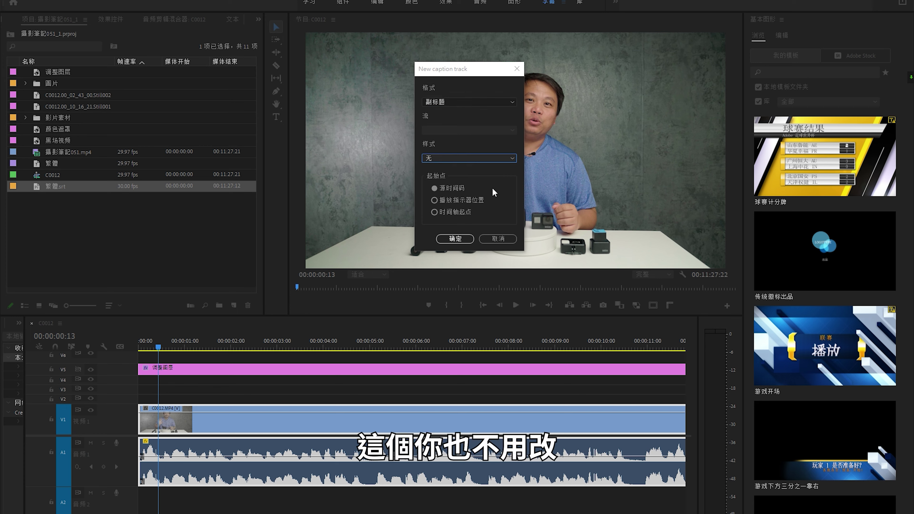
{"action": "left_click", "coordinate": [463, 238]}
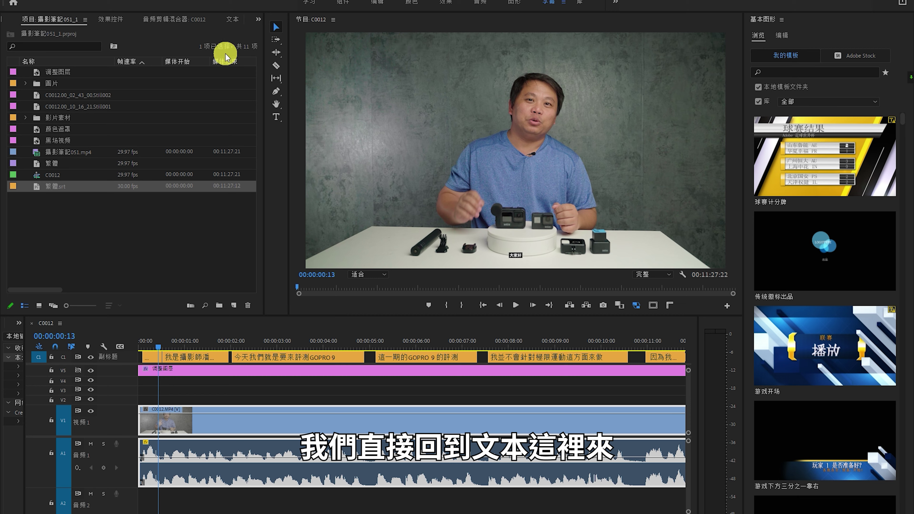
Step: Show the caption transcript and play the sequence to check caption timing
{"action": "left_click", "coordinate": [232, 19]}
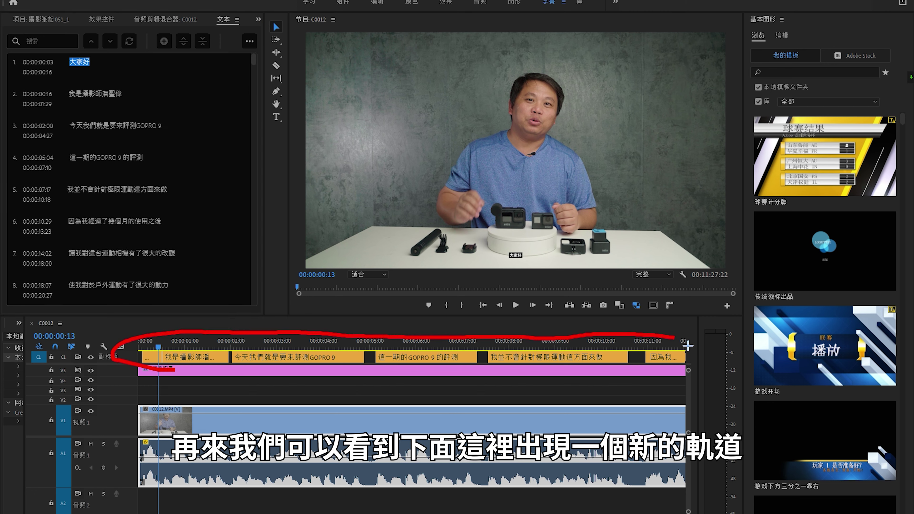
{"action": "left_click_drag", "start_coordinate": [688, 346], "coordinate": [270, 383]}
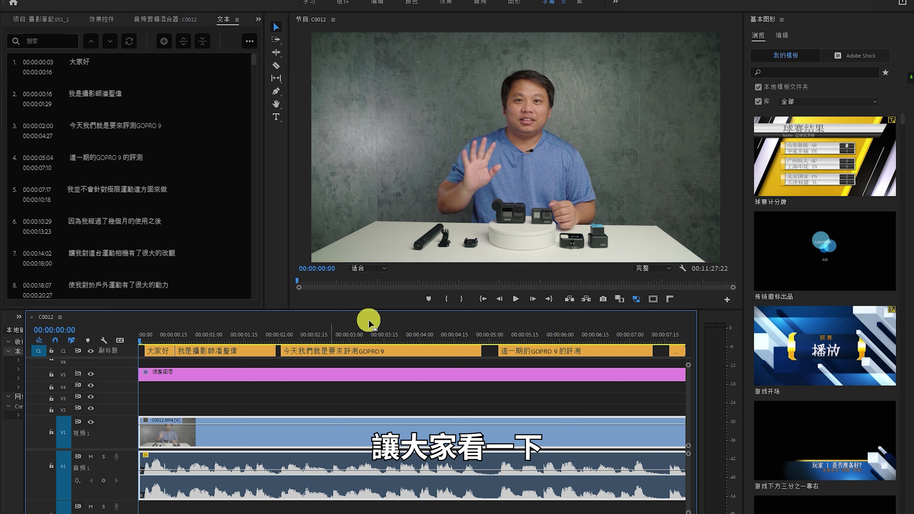
{"action": "left_click", "coordinate": [519, 302]}
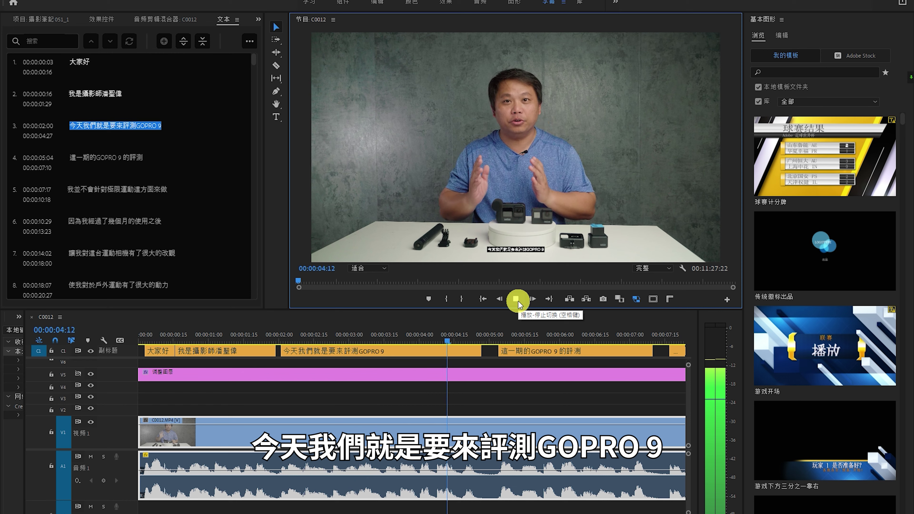
{"action": "left_click", "coordinate": [519, 301]}
Step: Move the playhead to 00:00:00:14 and select the 大家好 caption for editing in Essential Graphics
{"action": "left_click", "coordinate": [165, 335]}
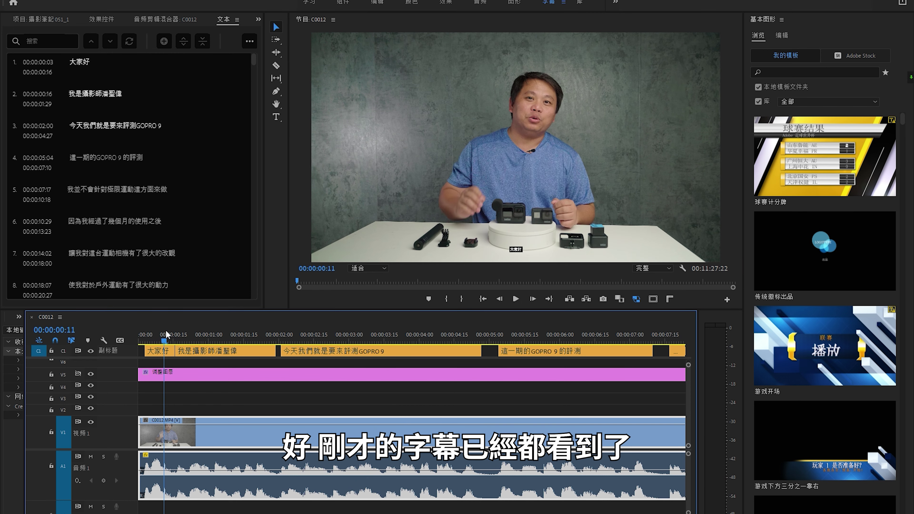
{"action": "left_click_drag", "start_coordinate": [182, 335], "coordinate": [171, 335]}
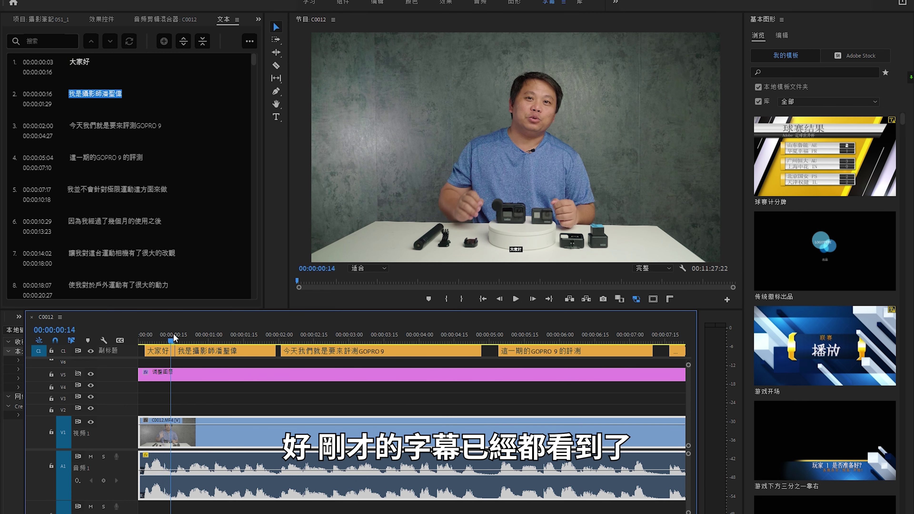
{"action": "left_click", "coordinate": [519, 234]}
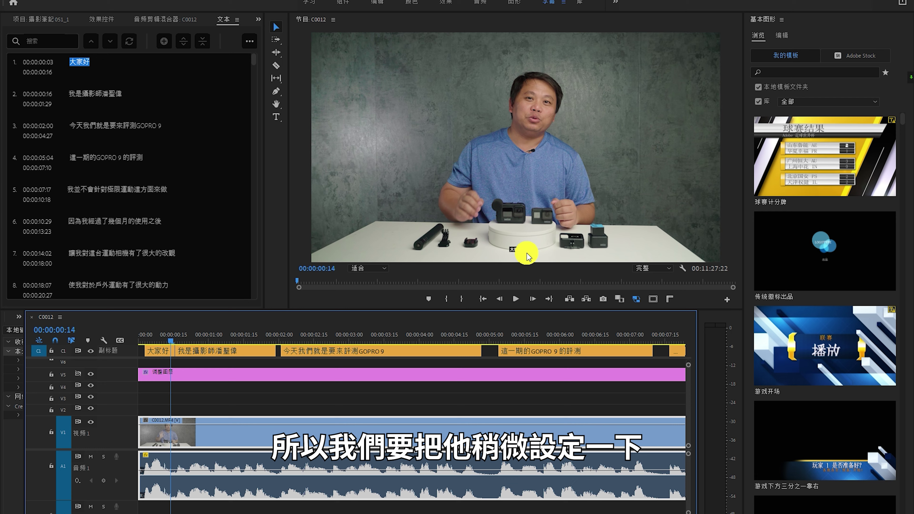
{"action": "left_click", "coordinate": [513, 250]}
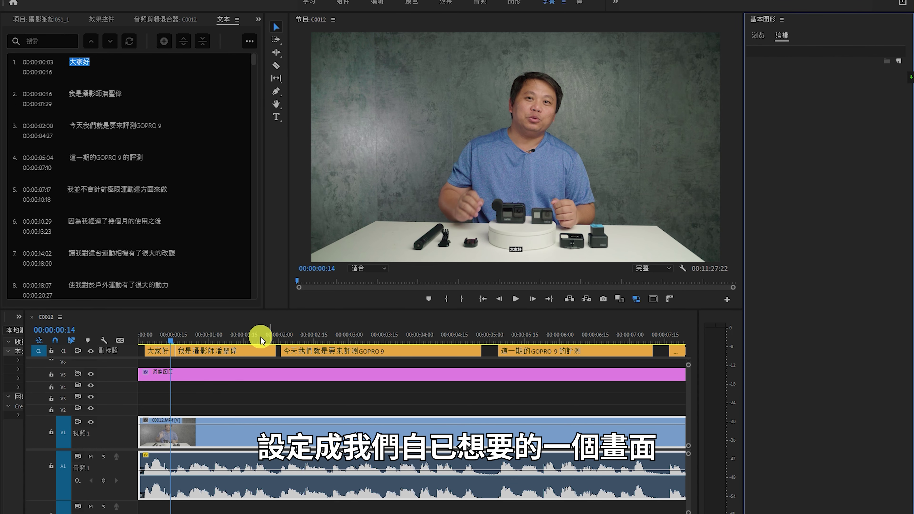
Step: Set the 大家好 caption's font to Source Han Sans TW Bold in Essential Graphics
{"action": "left_click", "coordinate": [157, 351]}
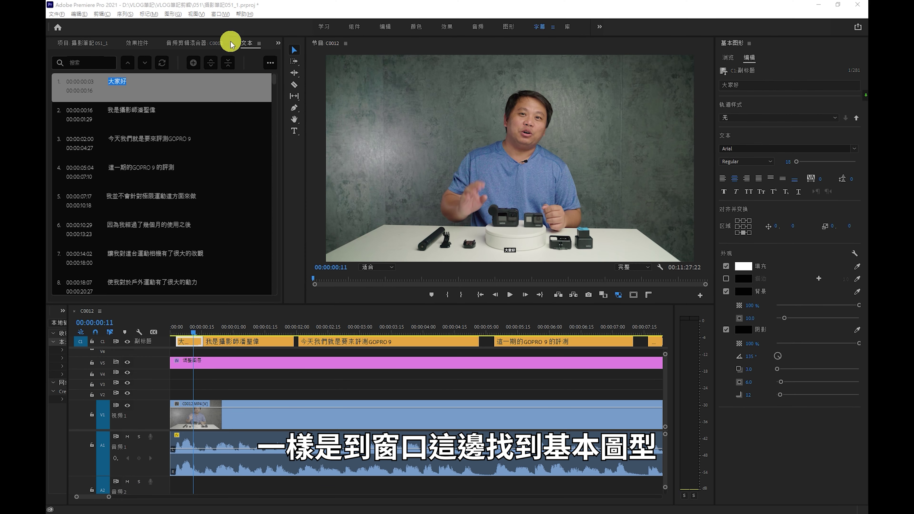
{"action": "left_click", "coordinate": [220, 14]}
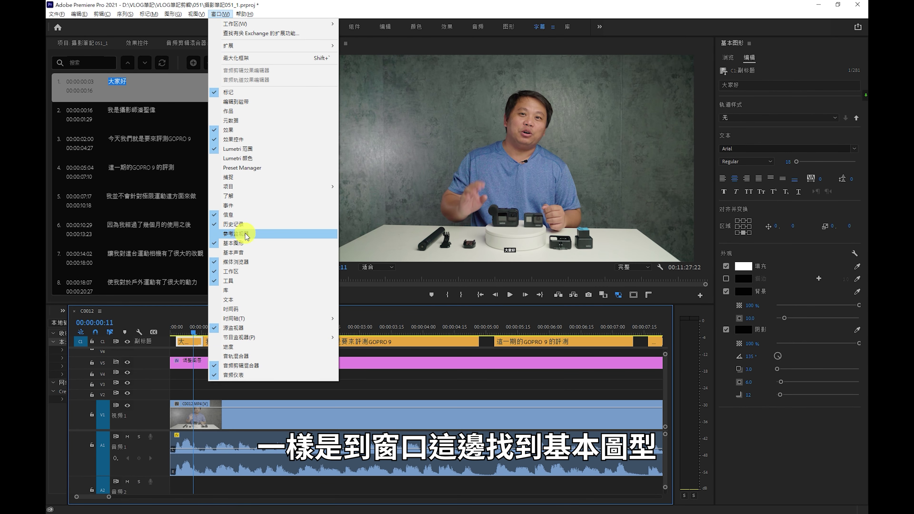
{"action": "left_click", "coordinate": [248, 243]}
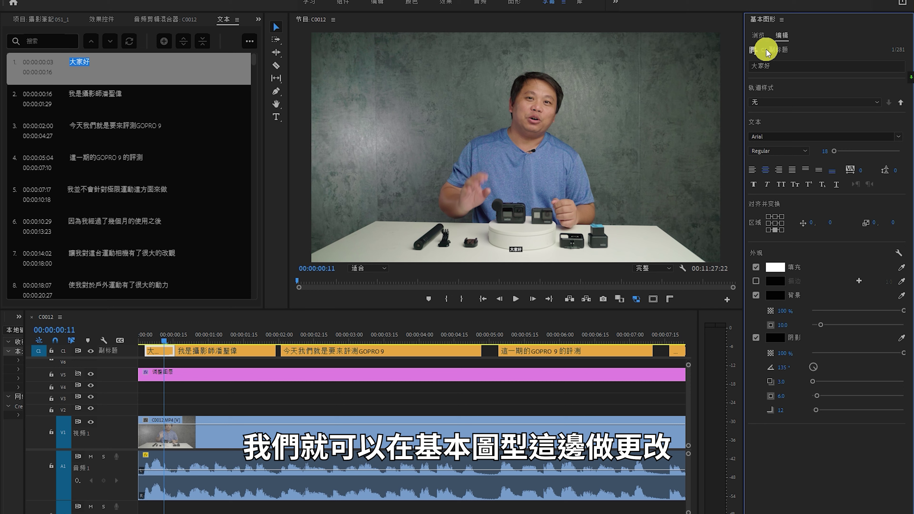
{"action": "left_click", "coordinate": [900, 141]}
{"action": "scroll", "coordinate": [853, 229], "scroll_direction": "up", "scroll_amount": 3}
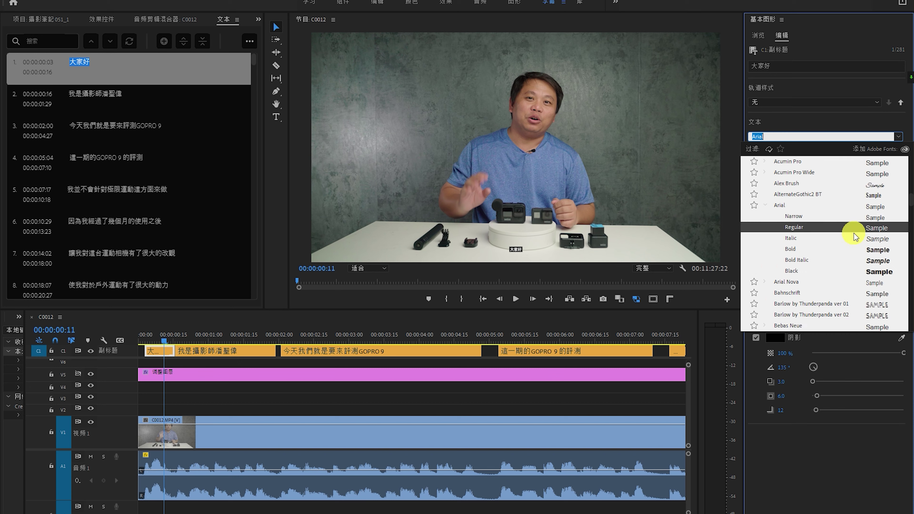
{"action": "left_click", "coordinate": [801, 161]}
{"action": "left_click", "coordinate": [796, 155]}
{"action": "left_click", "coordinate": [780, 212]}
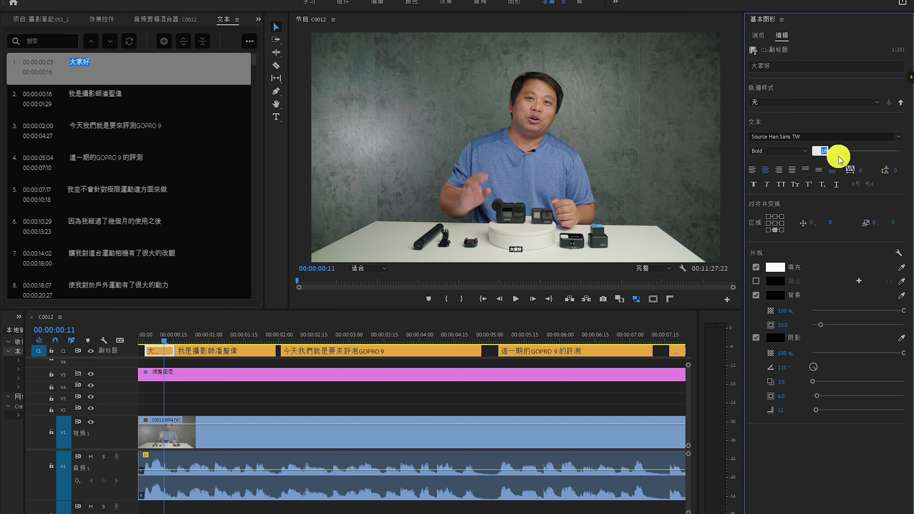
Step: Keep the caption text centre-aligned and place it at the frame's bottom centre
{"action": "left_click", "coordinate": [750, 172]}
{"action": "left_click", "coordinate": [773, 172]}
{"action": "left_click", "coordinate": [779, 173]}
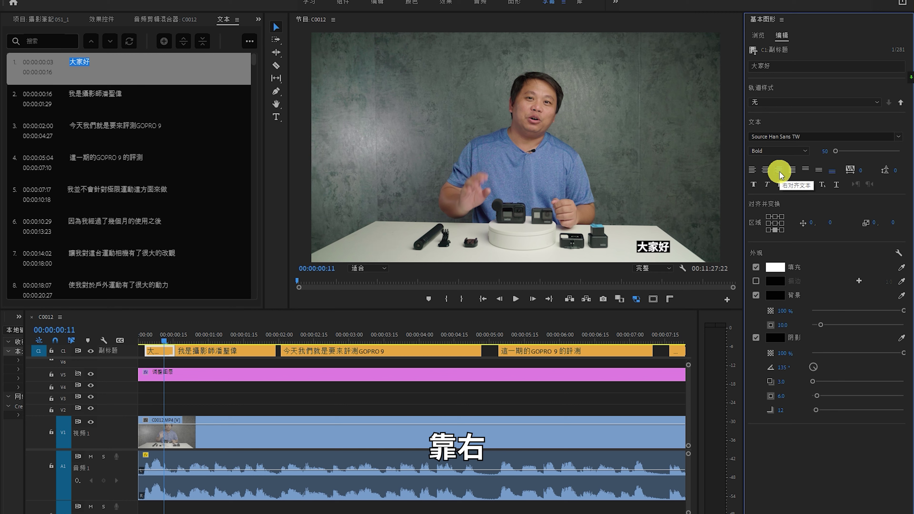
{"action": "left_click", "coordinate": [766, 173]}
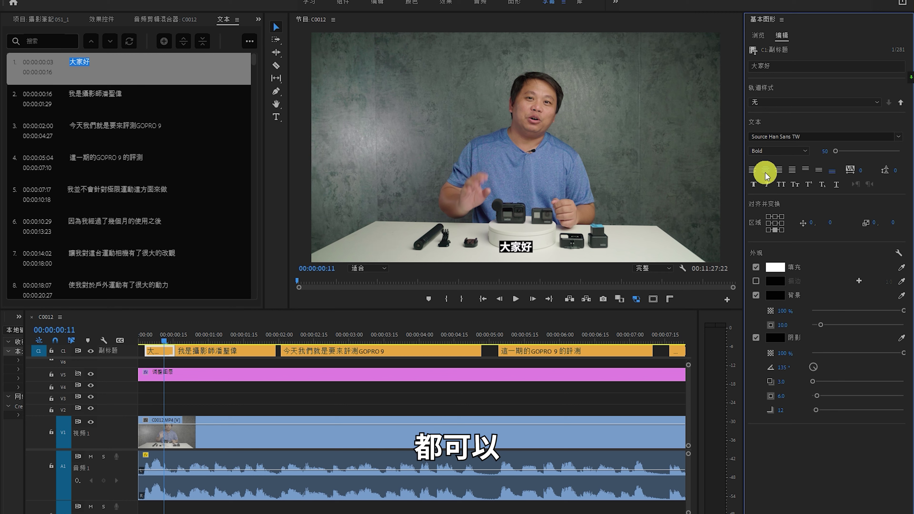
{"action": "left_click", "coordinate": [776, 226]}
{"action": "left_click", "coordinate": [777, 230]}
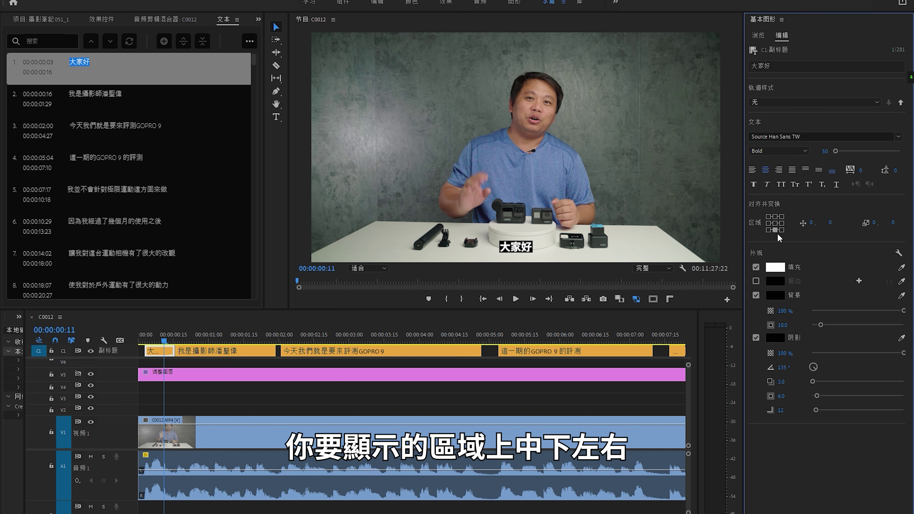
{"action": "left_click", "coordinate": [776, 223]}
{"action": "left_click", "coordinate": [769, 216]}
{"action": "left_click", "coordinate": [776, 216]}
{"action": "left_click", "coordinate": [776, 230]}
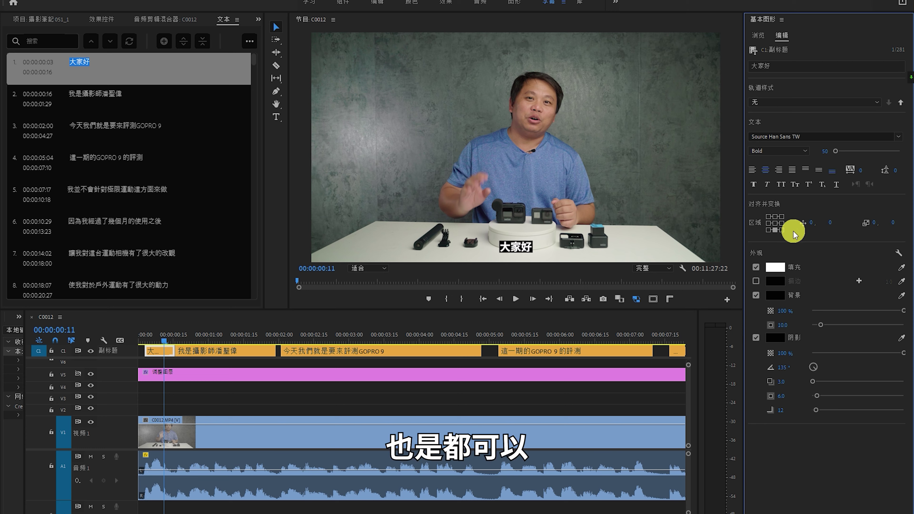
{"action": "left_click", "coordinate": [534, 257]}
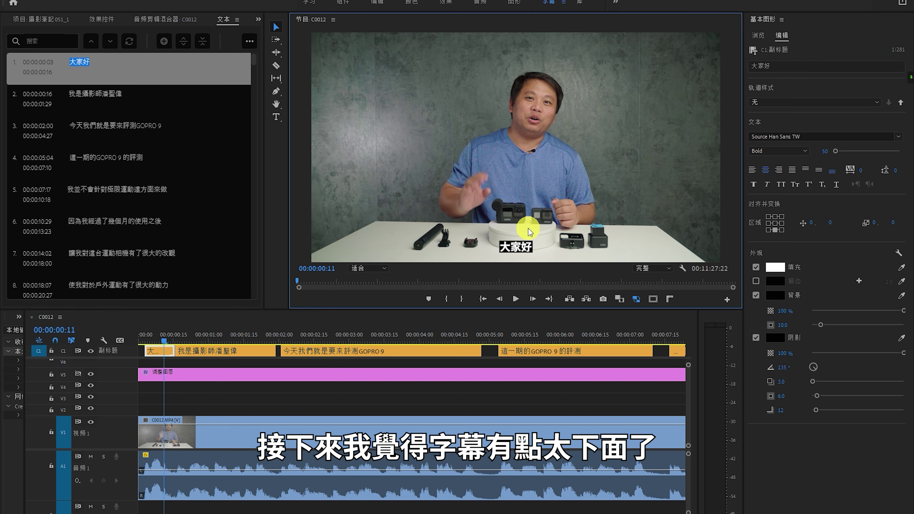
Step: Using safe margins as a guide, set the caption's Position Y to -130 and enable a stroke
{"action": "left_click", "coordinate": [653, 298]}
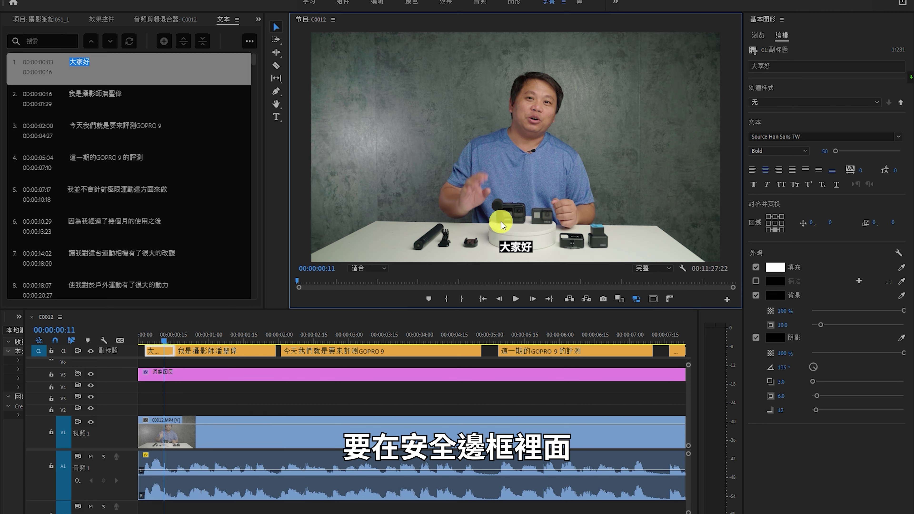
{"action": "left_click", "coordinate": [653, 302]}
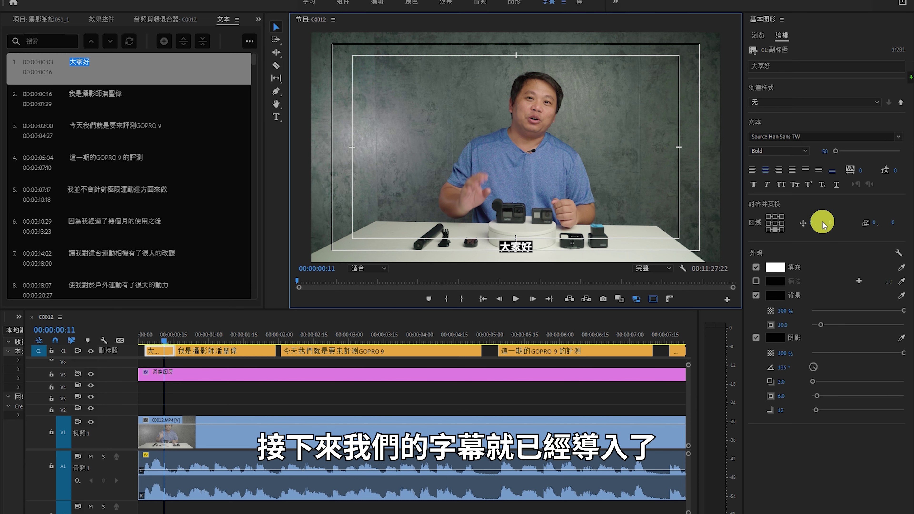
{"action": "left_click", "coordinate": [834, 227]}
{"action": "type", "text": "-130"}
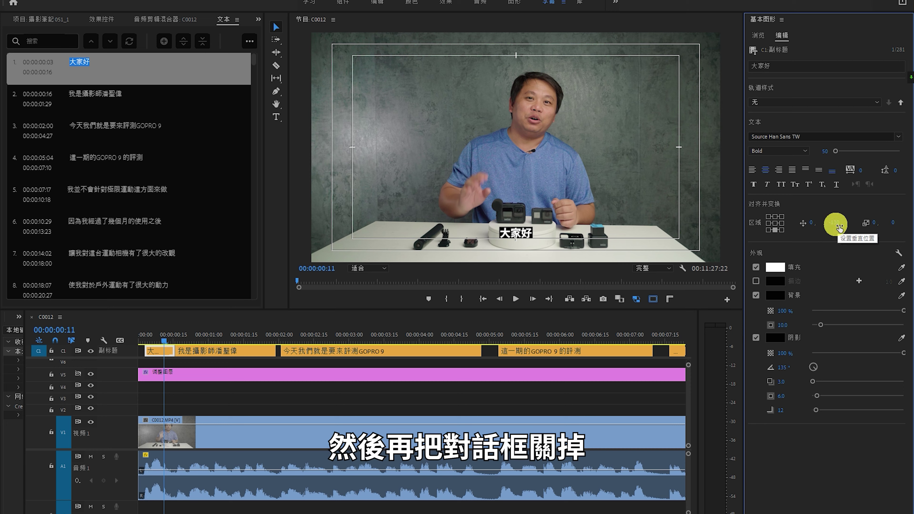
{"action": "left_click", "coordinate": [655, 305]}
{"action": "left_click", "coordinate": [654, 303]}
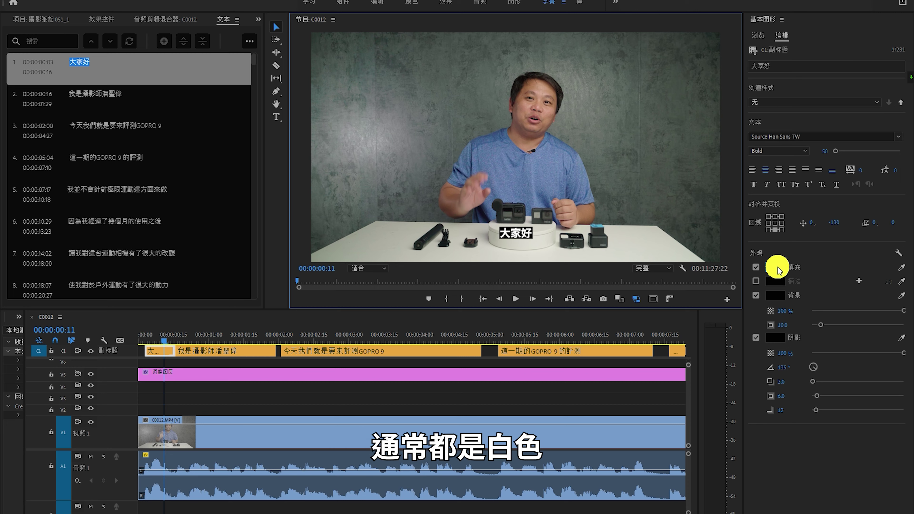
{"action": "left_click", "coordinate": [756, 281]}
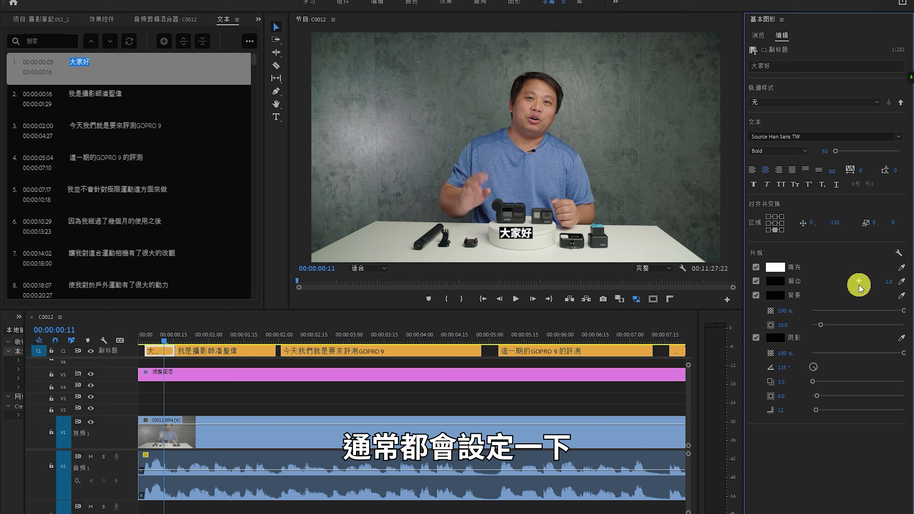
Step: Set the stroke width to 10, remove background and shadow, and enlarge the font to 60
{"action": "left_click", "coordinate": [885, 283]}
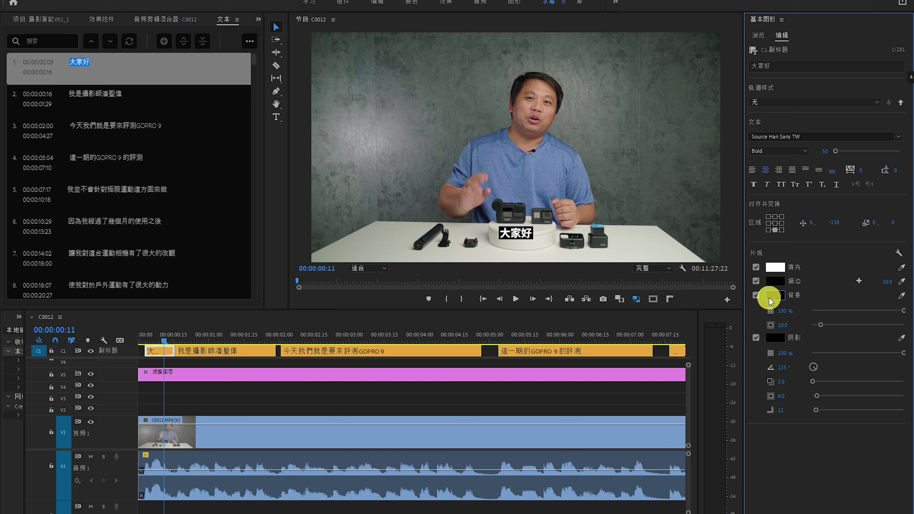
{"action": "left_click", "coordinate": [759, 297]}
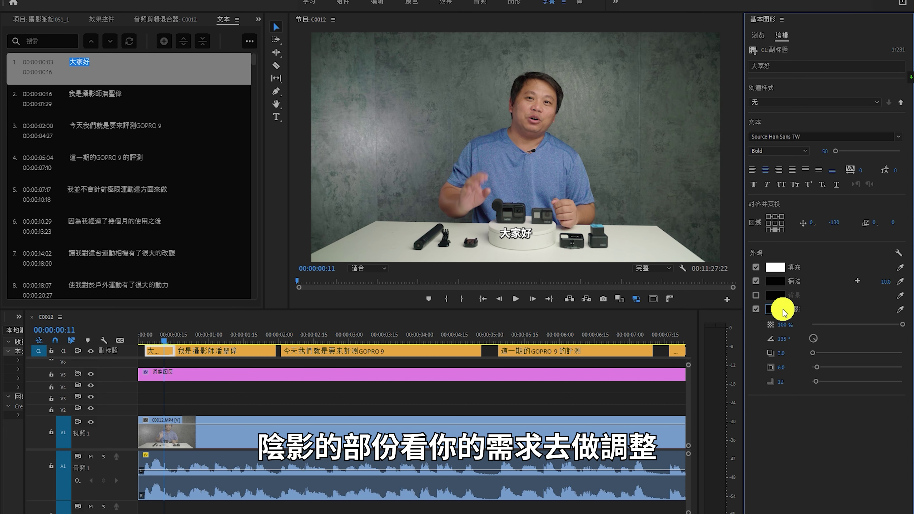
{"action": "left_click", "coordinate": [757, 309]}
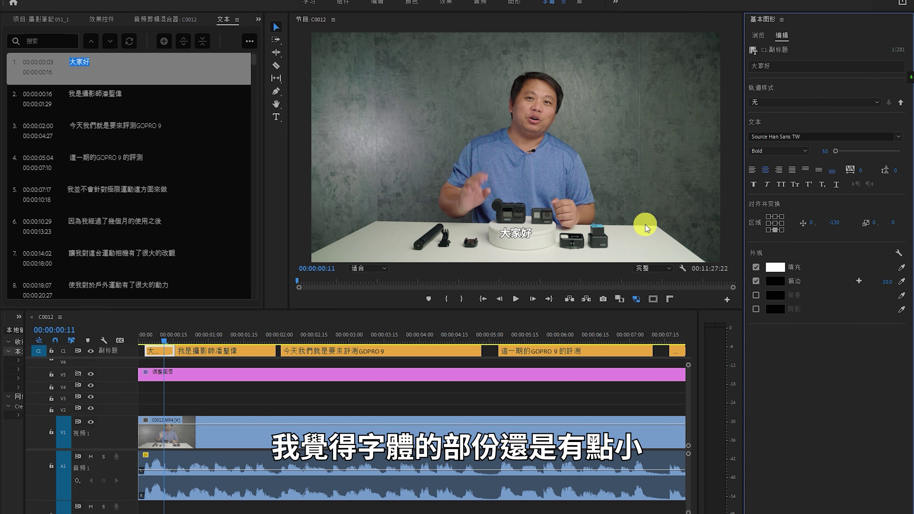
{"action": "left_click", "coordinate": [822, 151]}
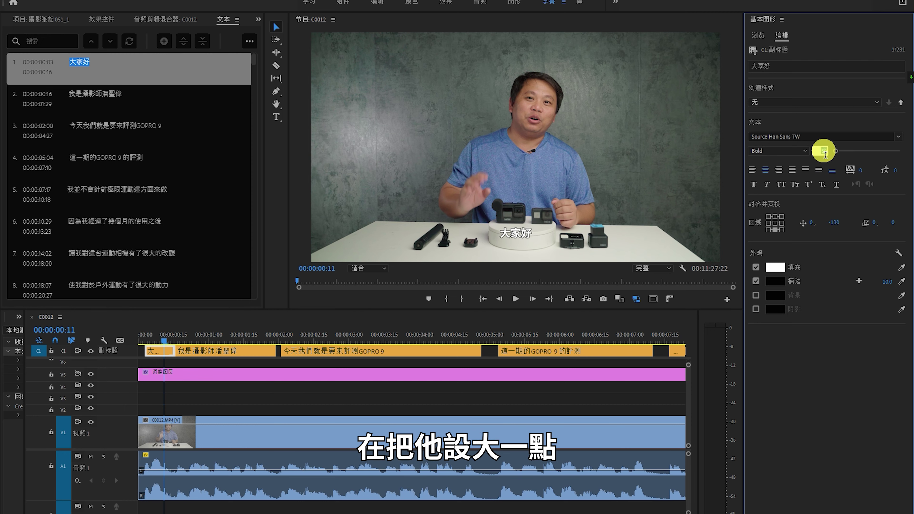
{"action": "type", "text": "60"}
{"action": "key", "text": "Return"}
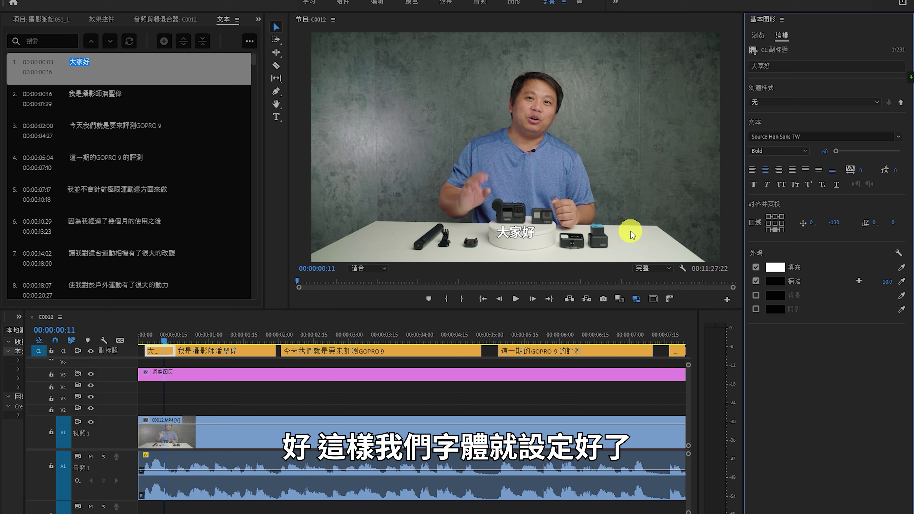
Step: Scrub and play the following captions to compare them with the restyled 大家好 caption
{"action": "left_click_drag", "start_coordinate": [164, 340], "coordinate": [309, 344]}
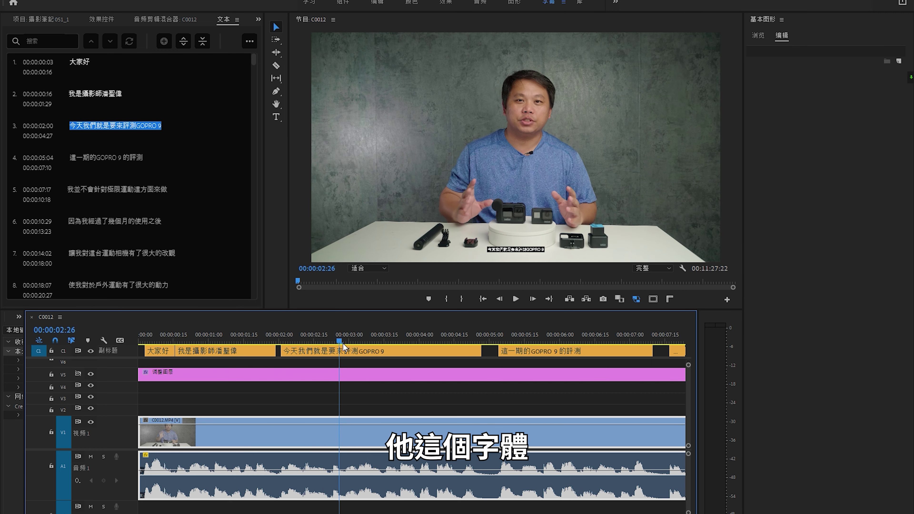
{"action": "left_click_drag", "start_coordinate": [308, 346], "coordinate": [232, 335]}
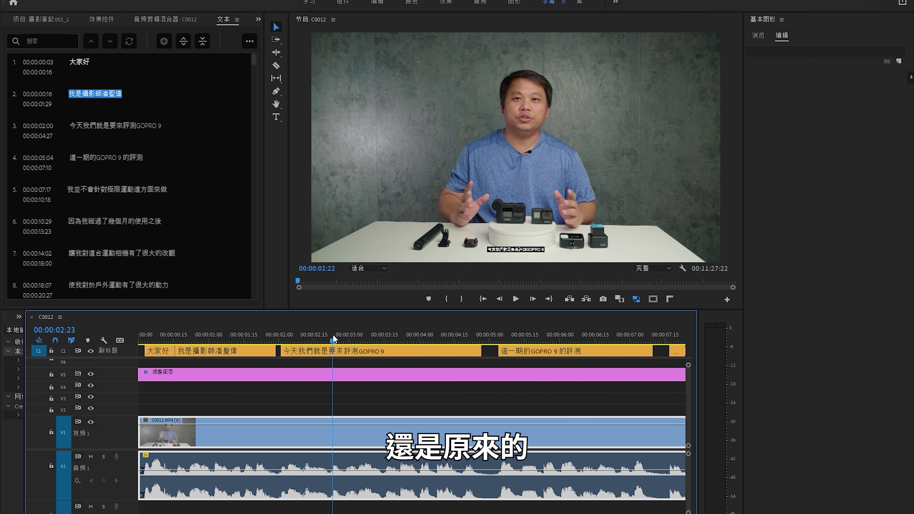
{"action": "key", "text": "space"}
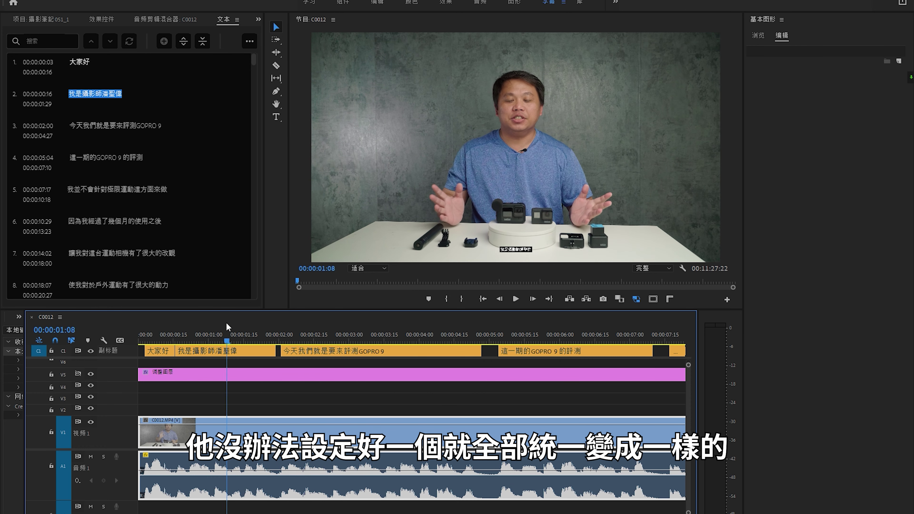
{"action": "left_click", "coordinate": [178, 342]}
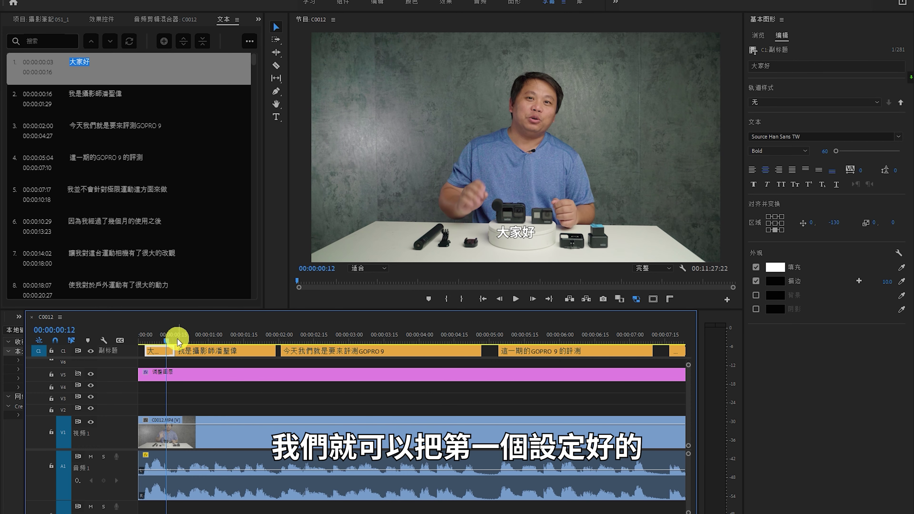
Step: Save the 大家好 caption's formatting as a new track style named 字幕模版
{"action": "left_click", "coordinate": [161, 353]}
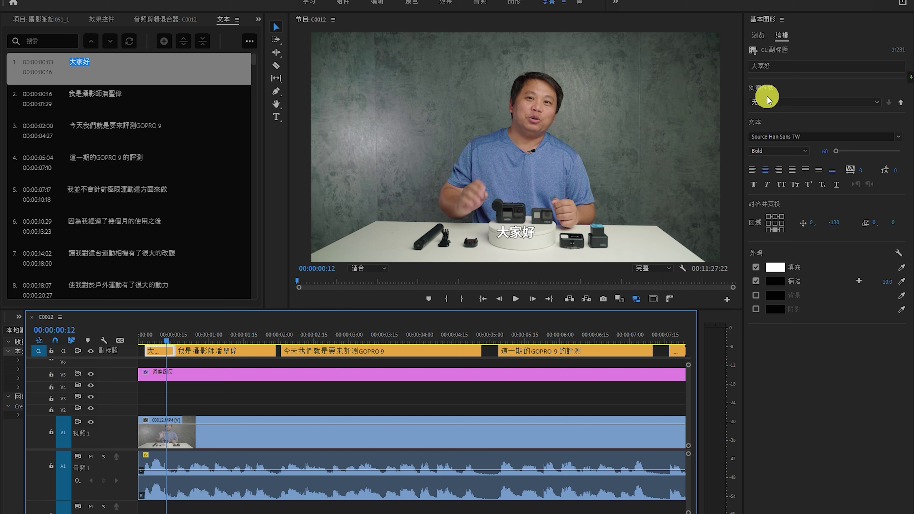
{"action": "left_click", "coordinate": [779, 103]}
{"action": "left_click", "coordinate": [781, 117]}
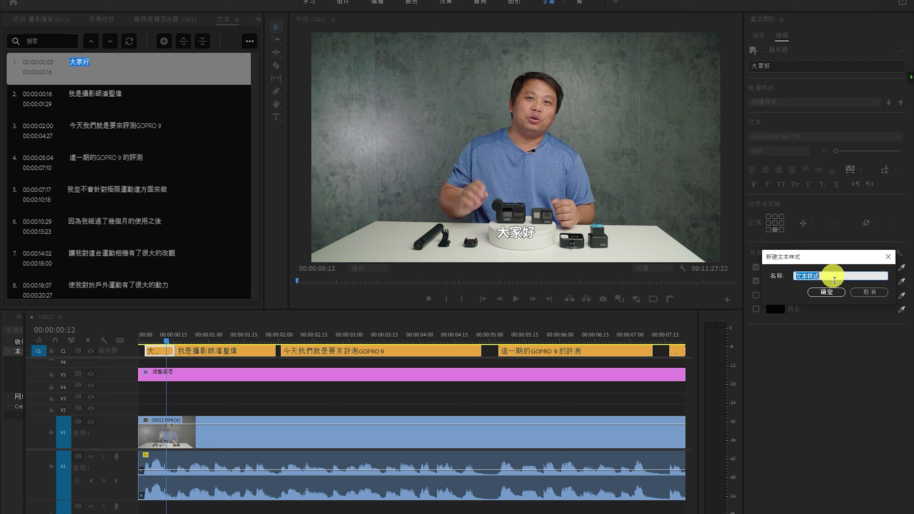
{"action": "type", "text": "字T"}
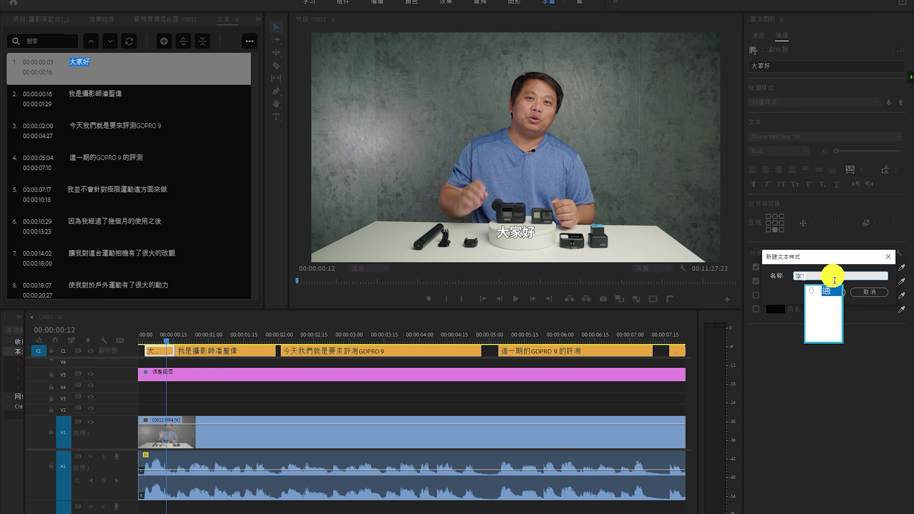
{"action": "type", "text": "莫"}
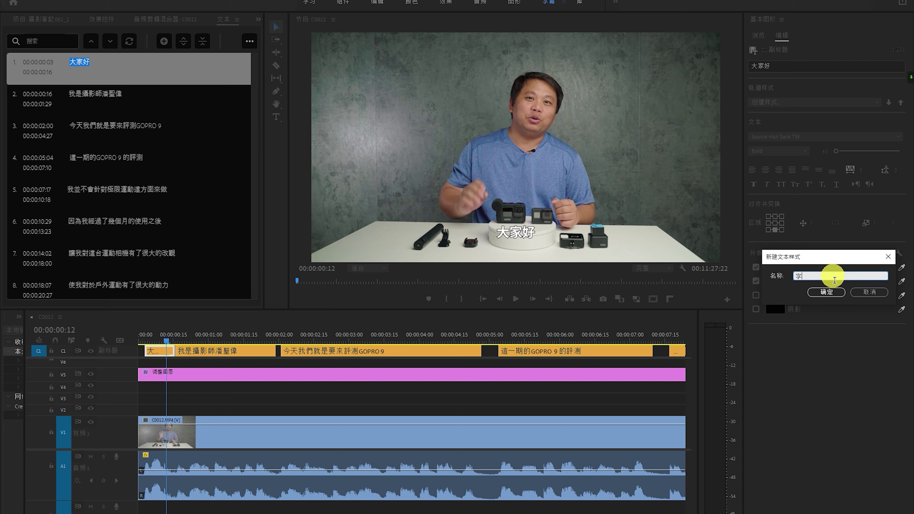
{"action": "type", "text": "幕"}
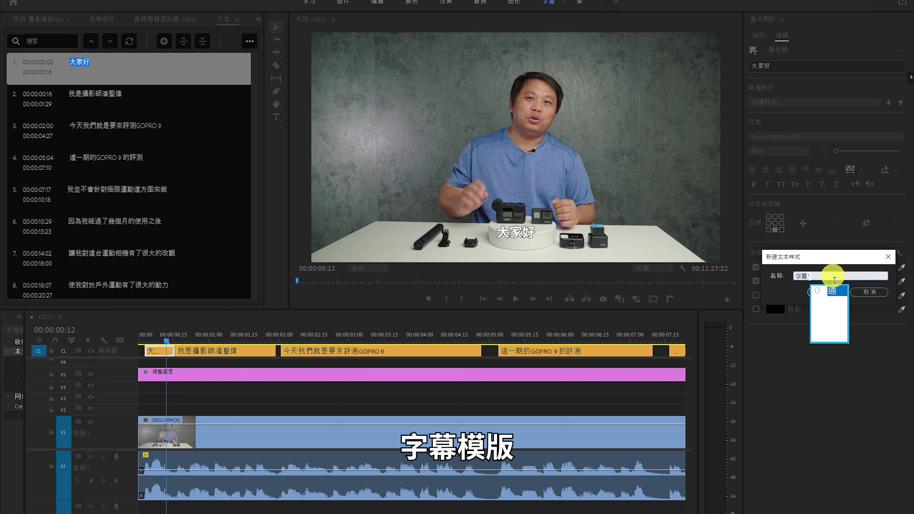
{"action": "type", "text": "模版"}
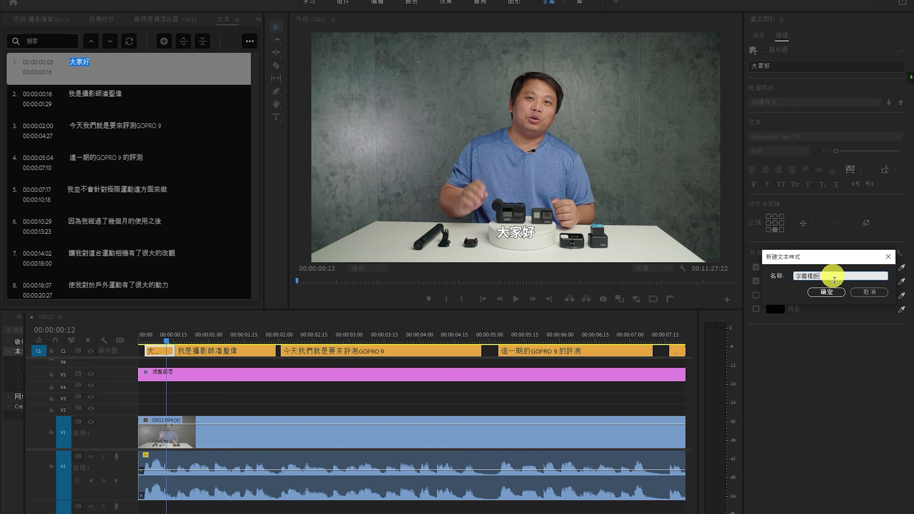
{"action": "left_click", "coordinate": [824, 294]}
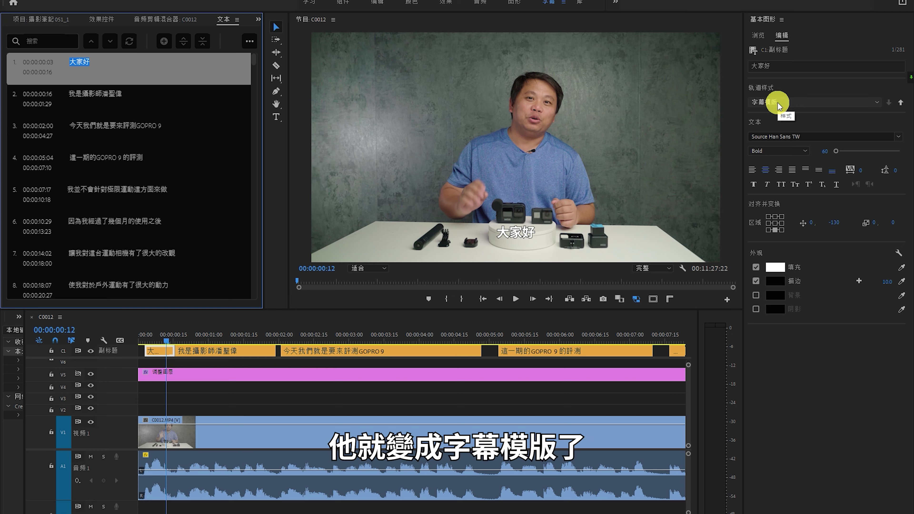
{"action": "left_click", "coordinate": [204, 330]}
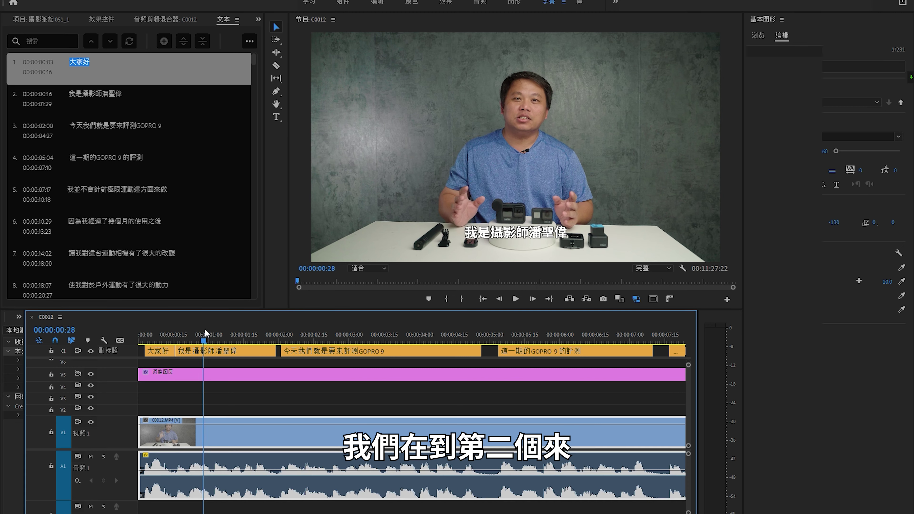
Step: Play back from the GOPRO 9 caption to review the style, then fit the sequence and scrub toward the end
{"action": "mouse_move", "coordinate": [207, 328]}
{"action": "left_mouse_down"}
{"action": "mouse_move", "coordinate": [657, 324]}
{"action": "mouse_move", "coordinate": [132, 340]}
{"action": "left_mouse_up"}
{"action": "left_click", "coordinate": [515, 299]}
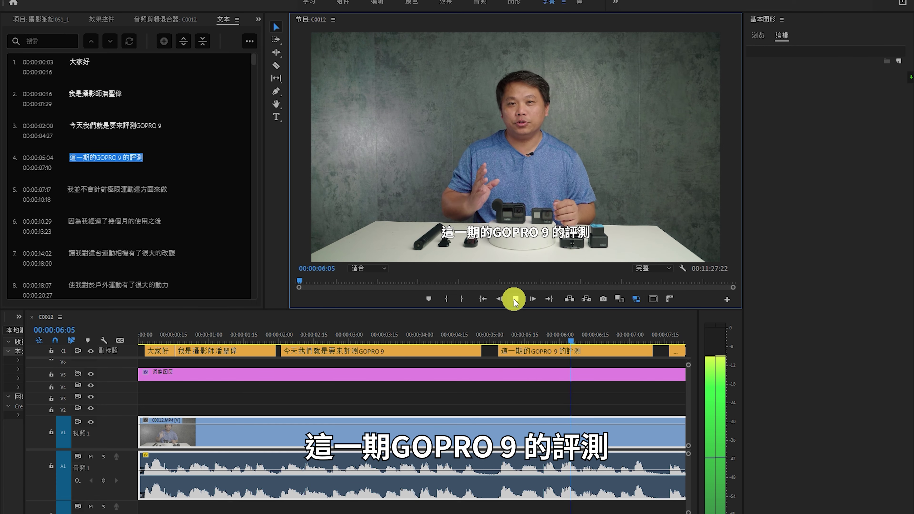
{"action": "left_click", "coordinate": [514, 300]}
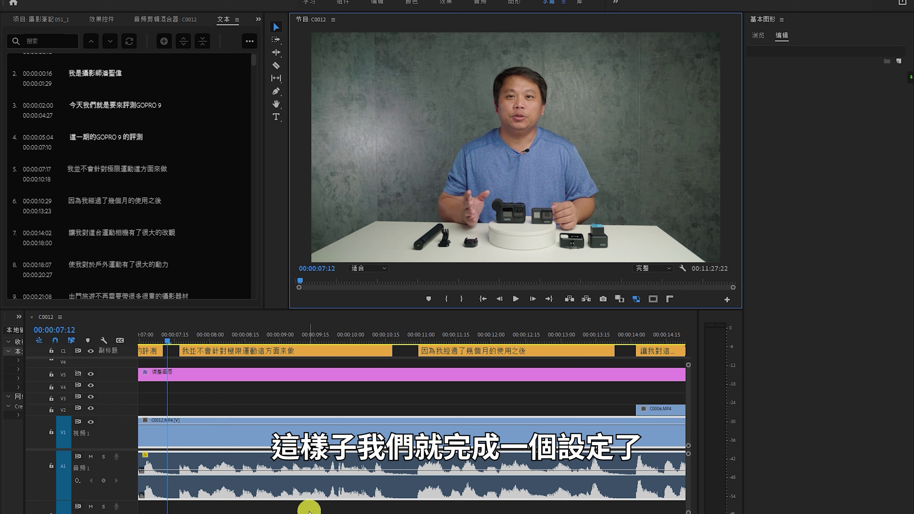
{"action": "key", "text": "backslash"}
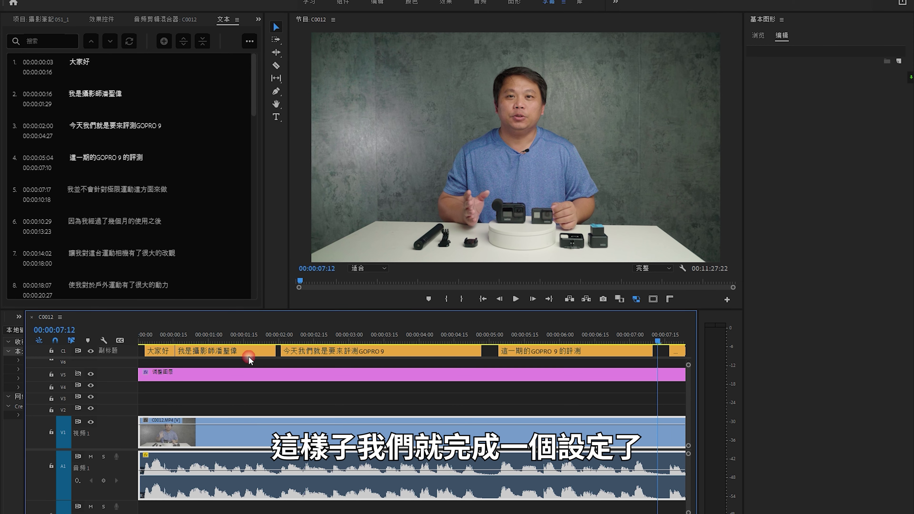
{"action": "left_click", "coordinate": [360, 340]}
{"action": "left_click_drag", "start_coordinate": [360, 341], "coordinate": [644, 368]}
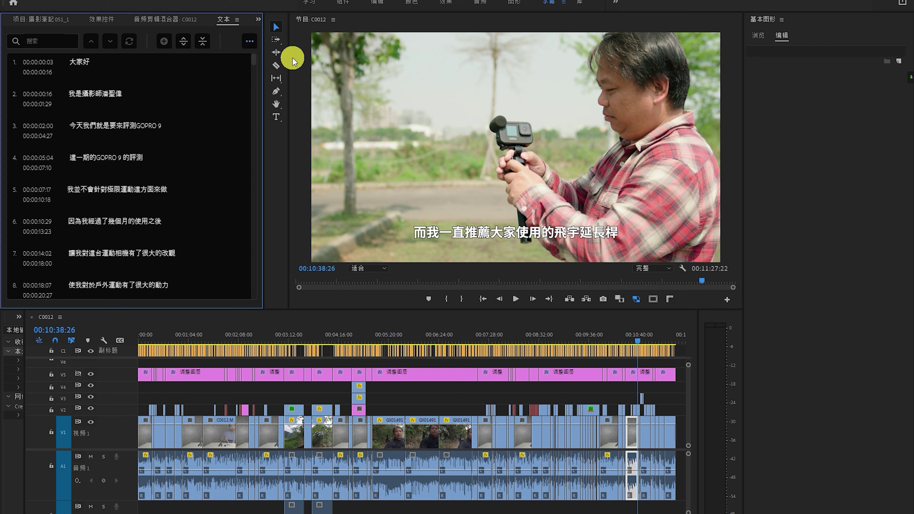
Step: Export the captions as an SRT file named 123 to the desktop
{"action": "left_click", "coordinate": [252, 47]}
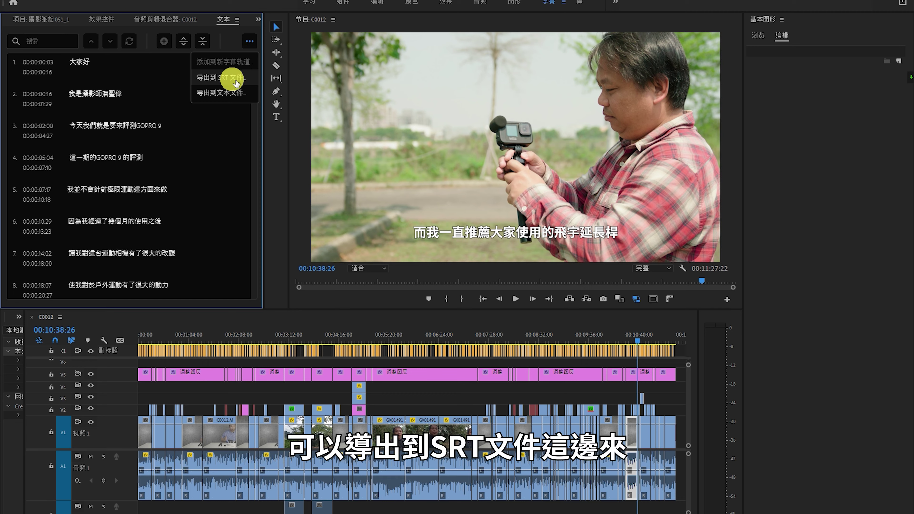
{"action": "left_click", "coordinate": [236, 80]}
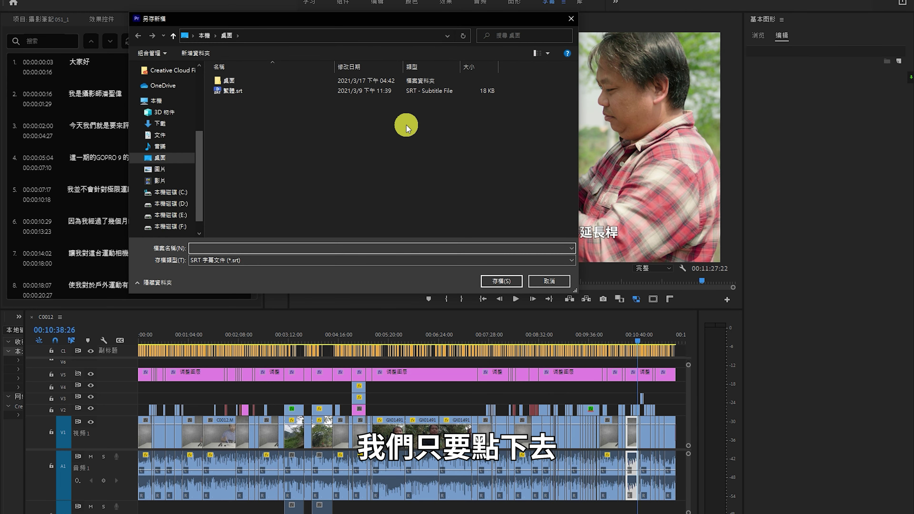
{"action": "left_click", "coordinate": [288, 230]}
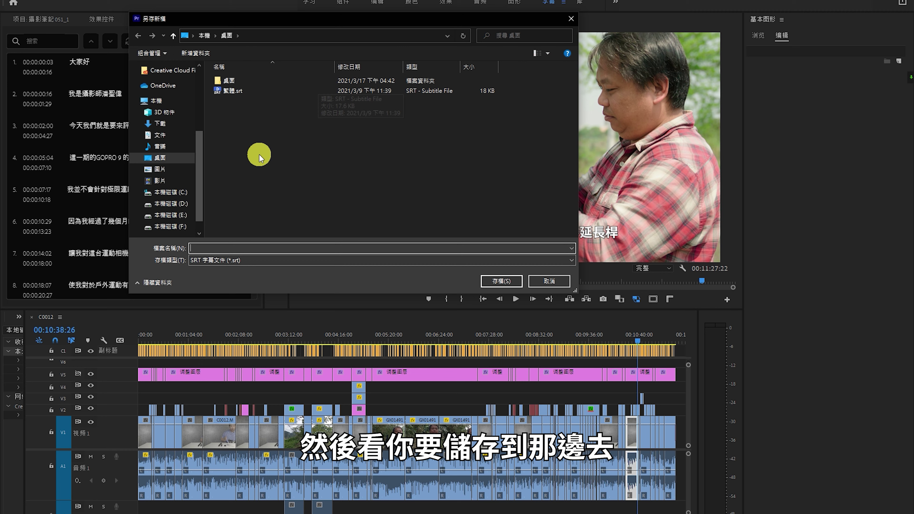
{"action": "left_click", "coordinate": [237, 248]}
{"action": "type", "text": "23"}
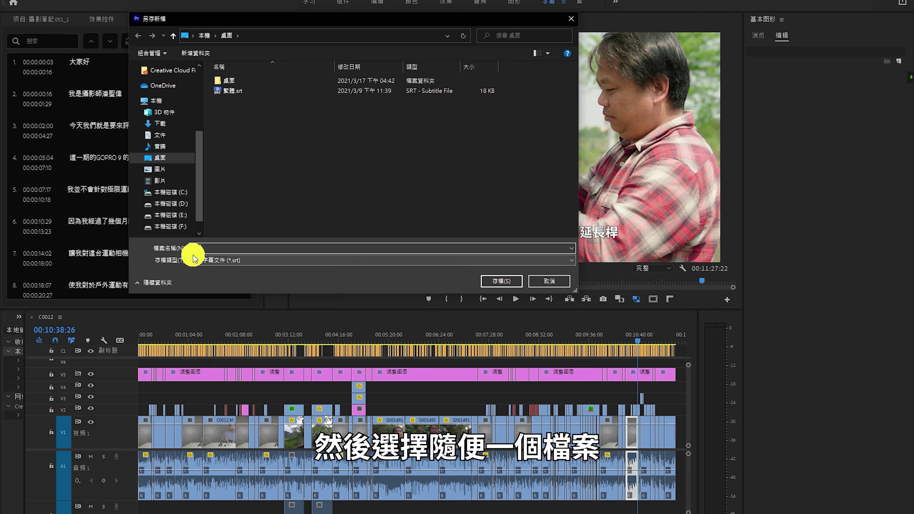
{"action": "left_click", "coordinate": [508, 279]}
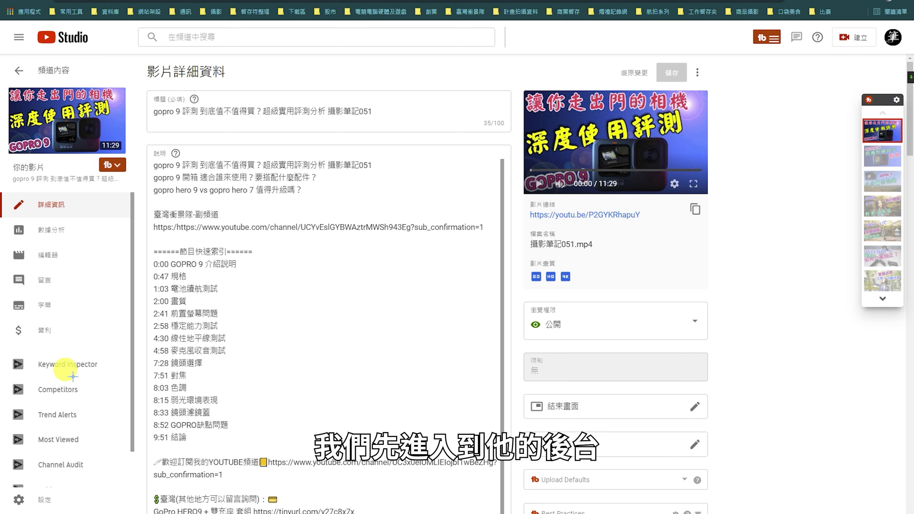
Step: Open the GoPro 9 video's Subtitles page and start adding Chinese (Taiwan) subtitles
{"action": "left_click", "coordinate": [36, 314]}
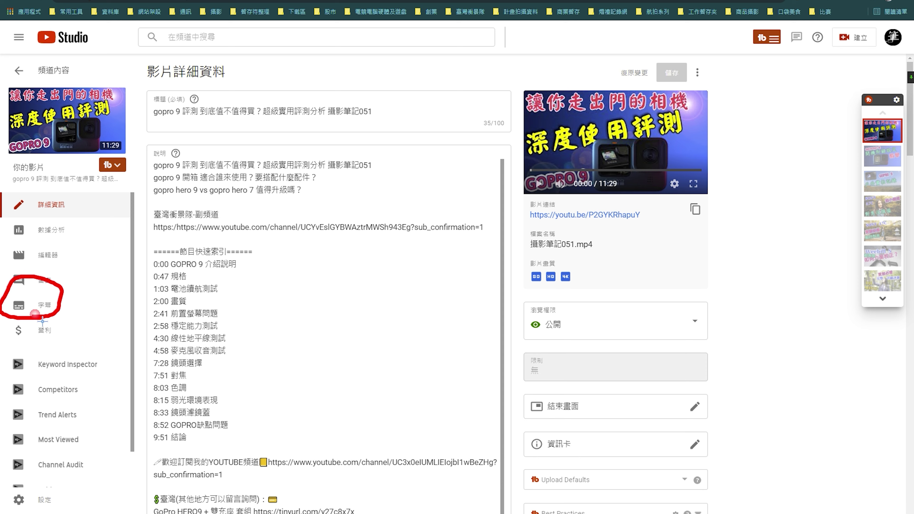
{"action": "left_click", "coordinate": [60, 311]}
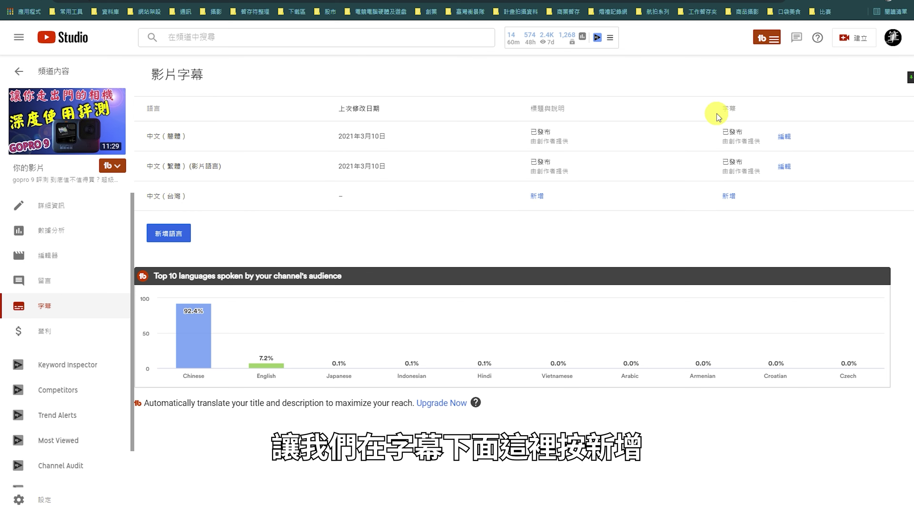
{"action": "left_click", "coordinate": [730, 196]}
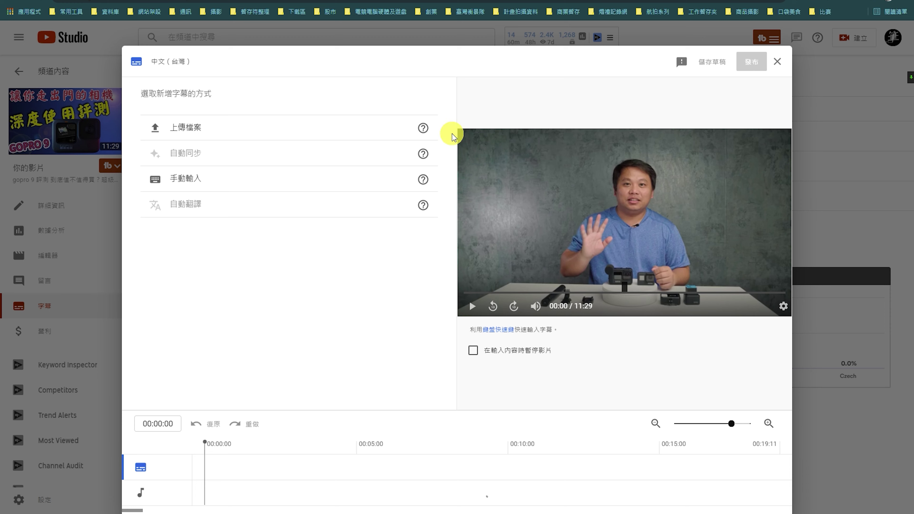
Step: Upload Desktop\123.srt, with timecodes, as the 中文（台灣） subtitle file
{"action": "left_click", "coordinate": [192, 133]}
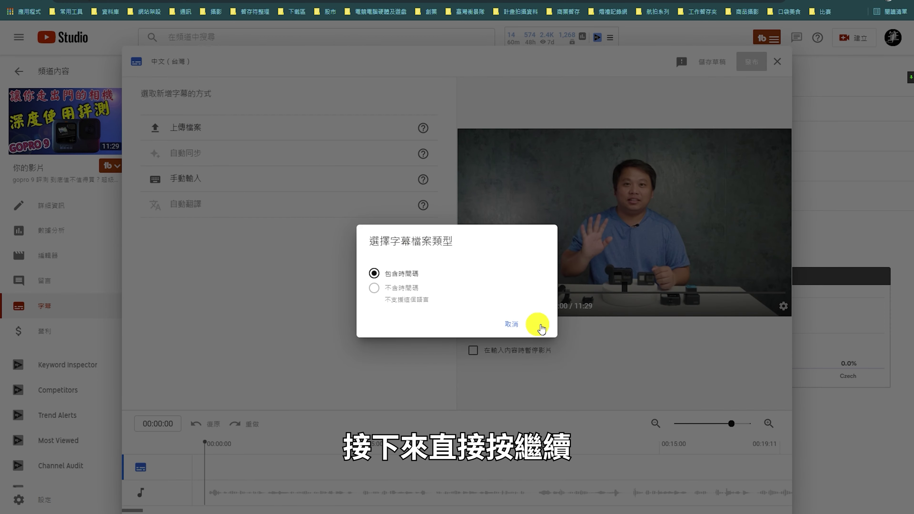
{"action": "left_click", "coordinate": [538, 326]}
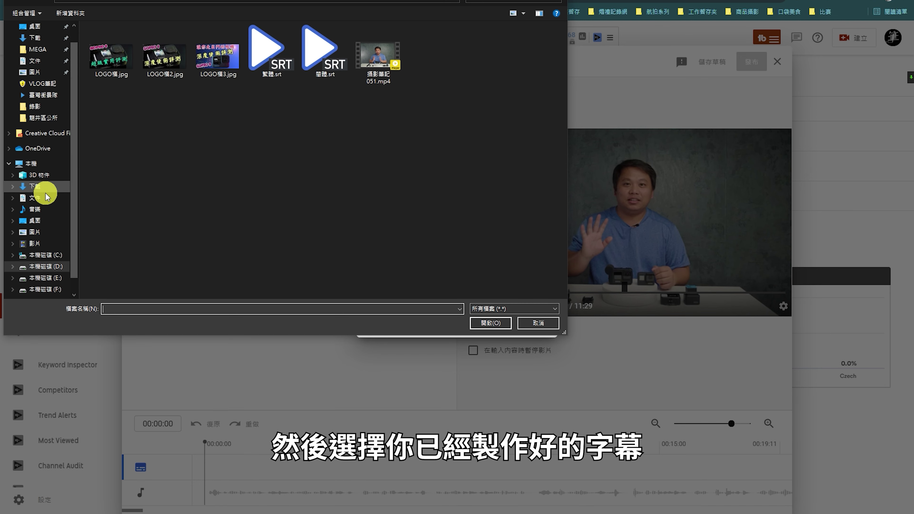
{"action": "left_click", "coordinate": [36, 220]}
{"action": "left_click", "coordinate": [108, 51]}
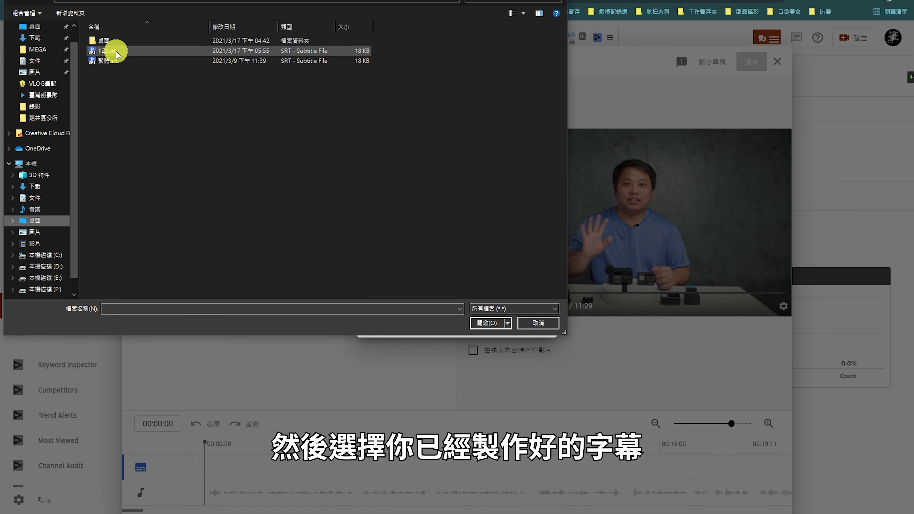
{"action": "left_click", "coordinate": [489, 323]}
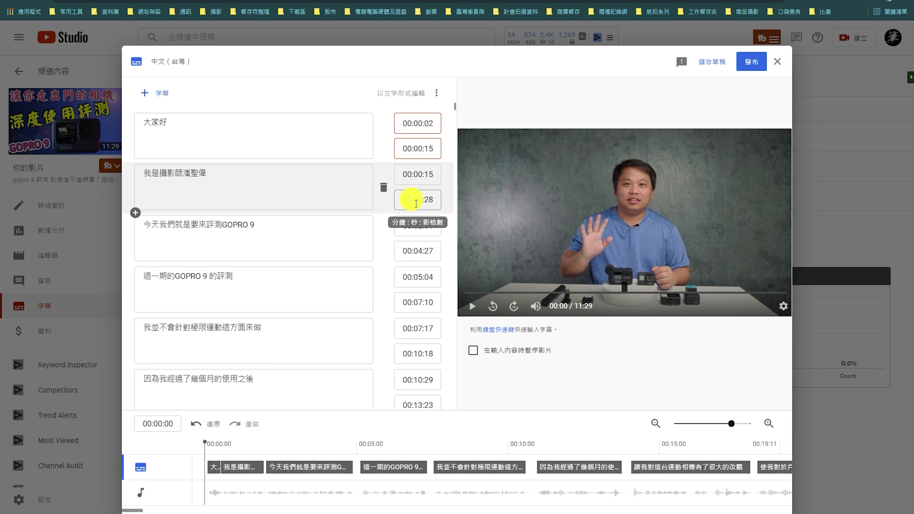
Step: Scrub through the video to check the caption timing, then publish the subtitles
{"action": "left_click", "coordinate": [244, 445]}
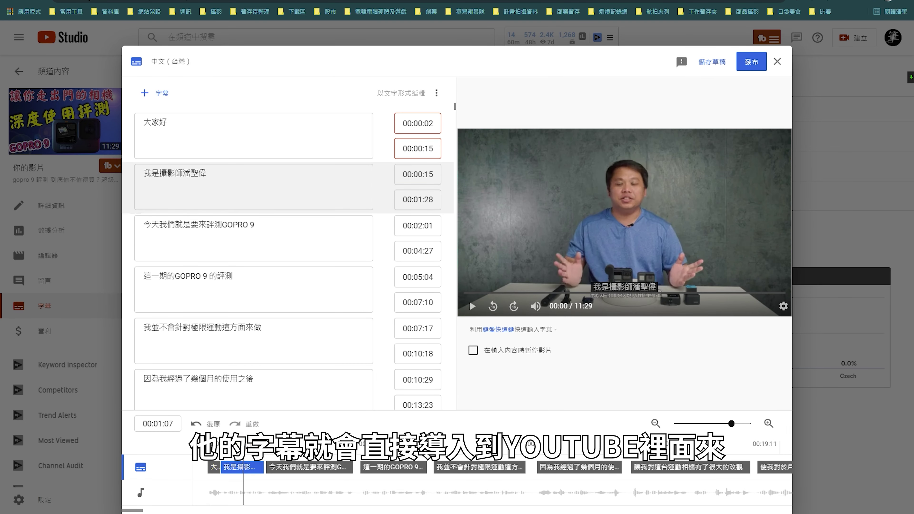
{"action": "left_click_drag", "start_coordinate": [306, 436], "coordinate": [438, 440]}
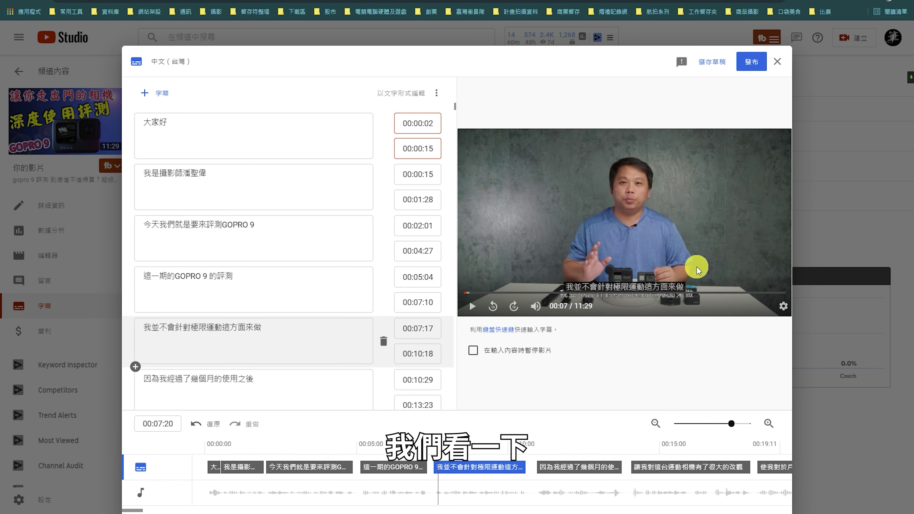
{"action": "left_click", "coordinate": [755, 66]}
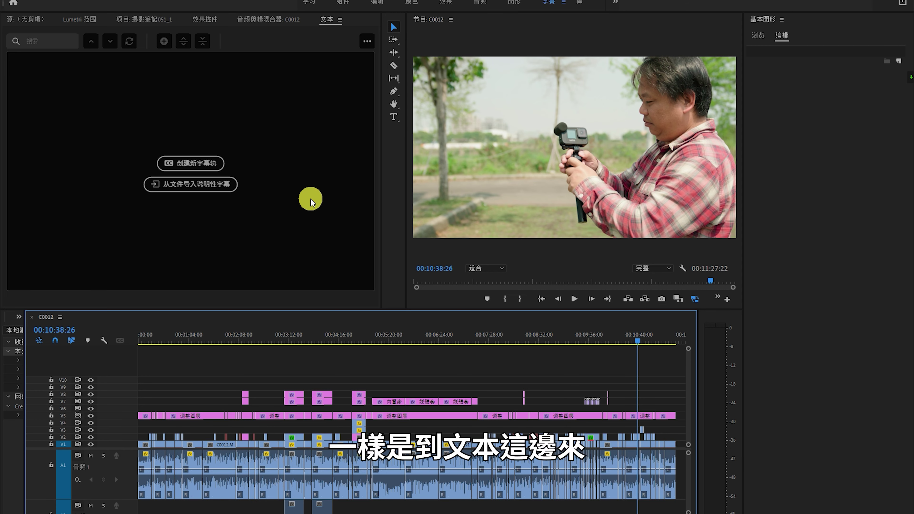
Step: Create a new caption track in the 副标题 subtitle format from the Text panel
{"action": "left_click", "coordinate": [208, 169]}
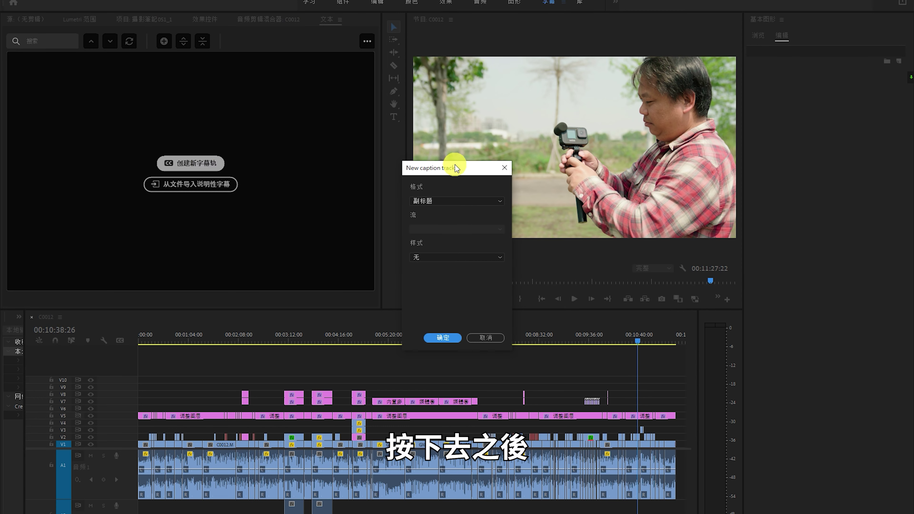
{"action": "left_click_drag", "start_coordinate": [457, 166], "coordinate": [458, 110]}
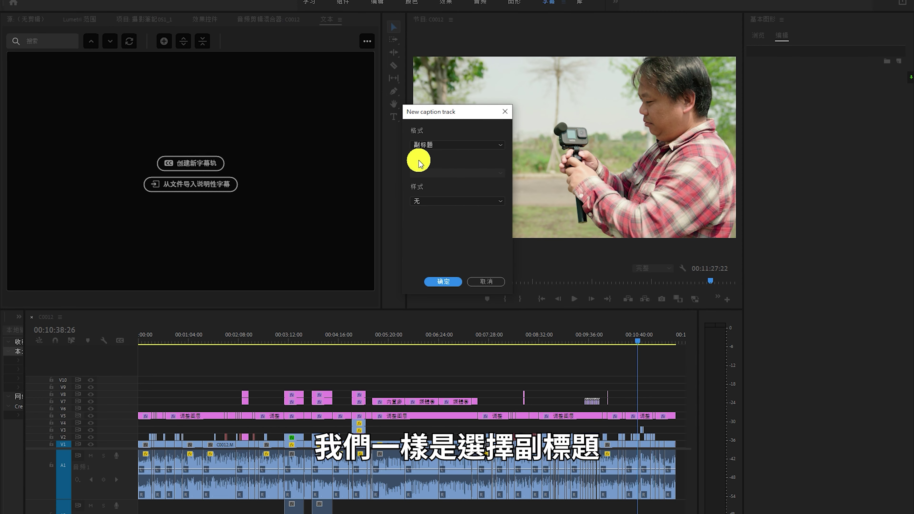
{"action": "left_click", "coordinate": [443, 282]}
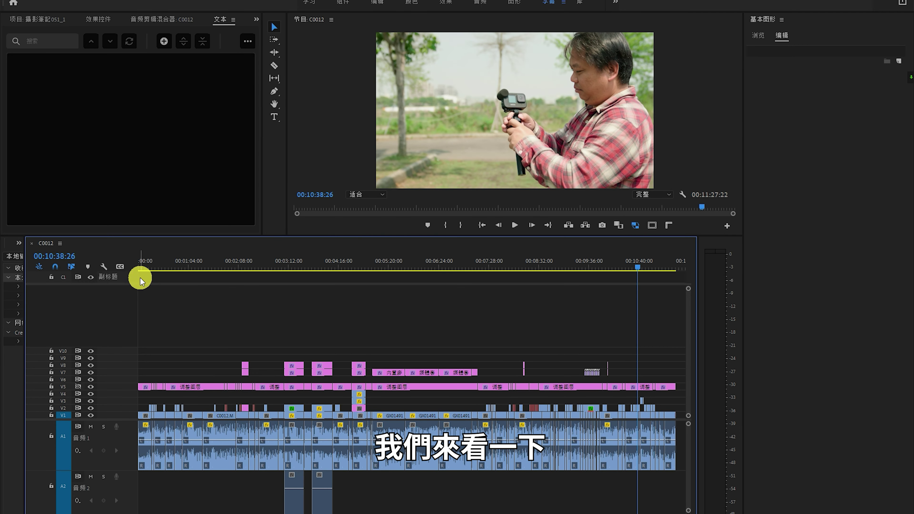
Step: Add a placeholder 新建字幕 caption segment to the new subtitle track
{"action": "left_click", "coordinate": [153, 278]}
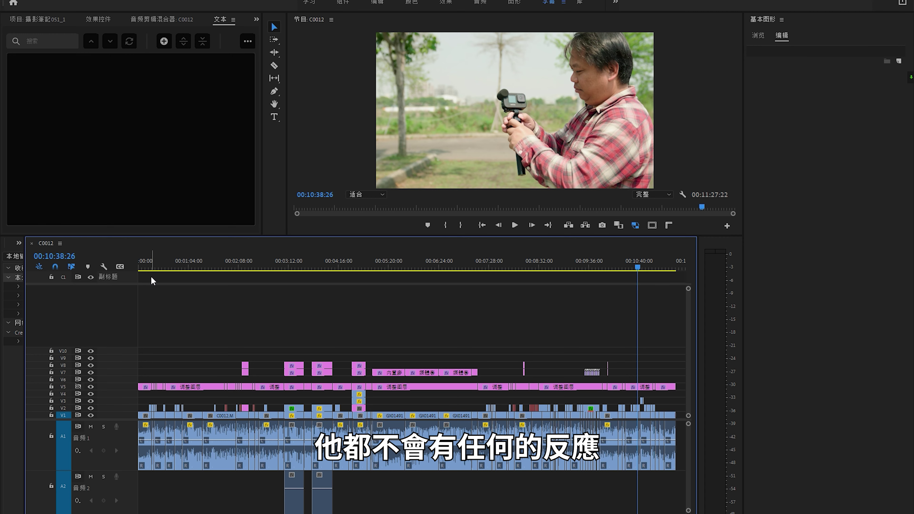
{"action": "left_click", "coordinate": [151, 276]}
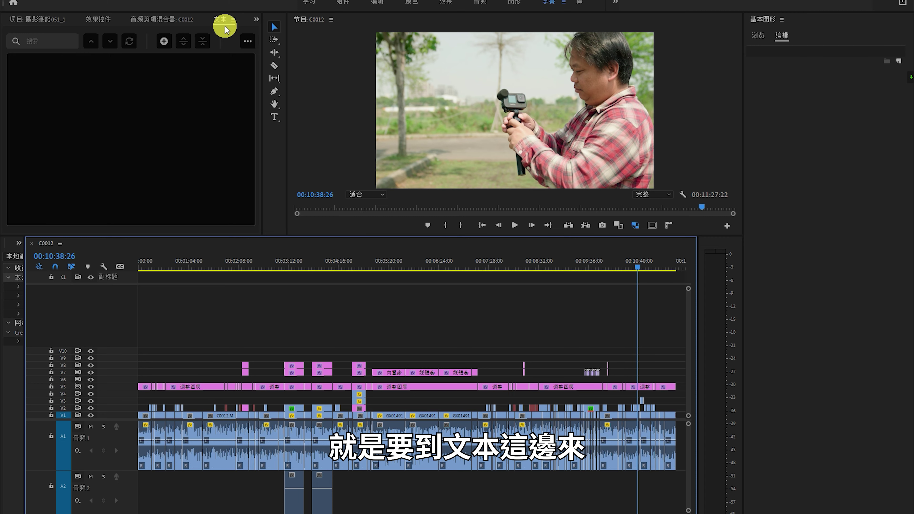
{"action": "left_click", "coordinate": [168, 42]}
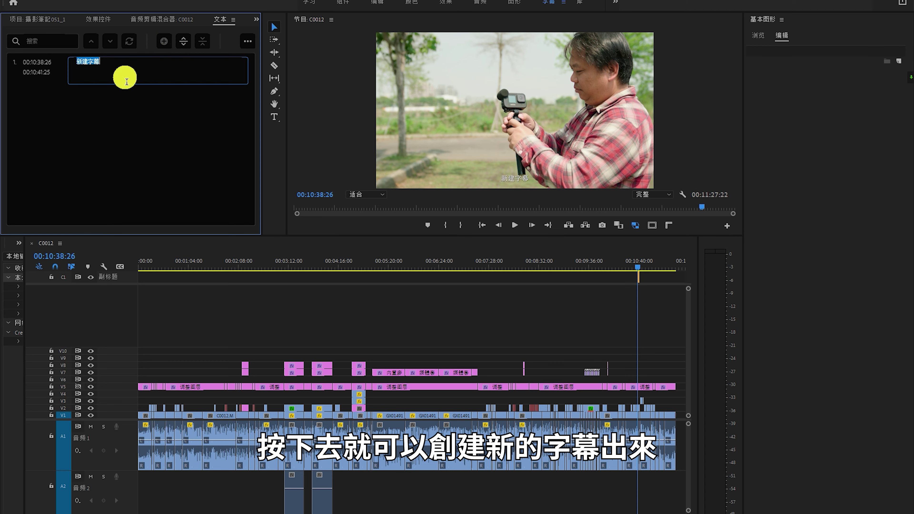
{"action": "left_click", "coordinate": [141, 73]}
Step: Zoom the timeline in and play the sequence from its start
{"action": "key", "text": "="}
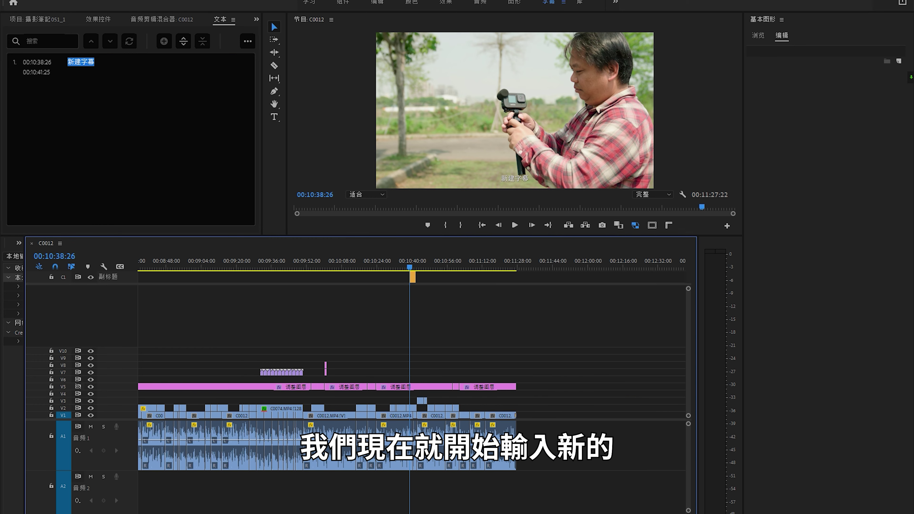
{"action": "key", "text": "="}
{"action": "key", "text": "="}
{"action": "key", "text": "="}
{"action": "left_click", "coordinate": [143, 263]}
{"action": "key", "text": "space"}
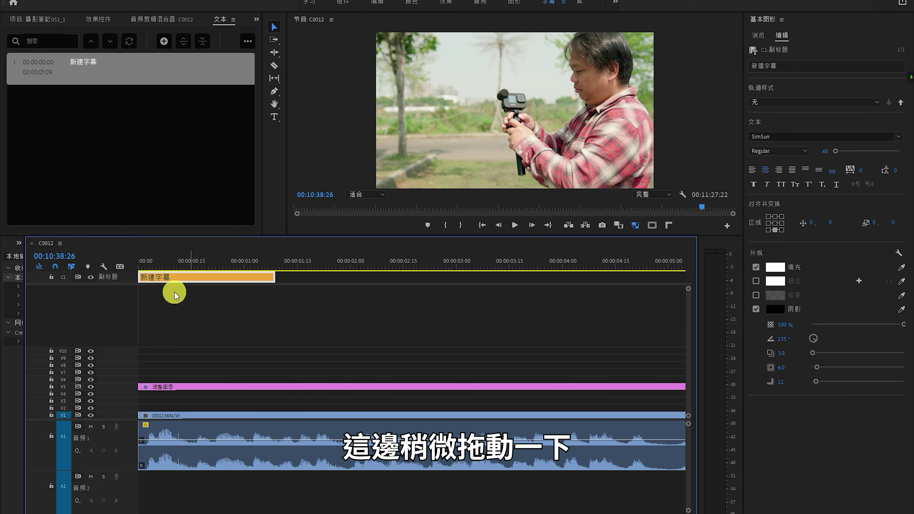
Step: Trim the placeholder caption to run from 00:00:00:03 to 00:00:01:29
{"action": "left_click_drag", "start_coordinate": [150, 283], "coordinate": [158, 282]}
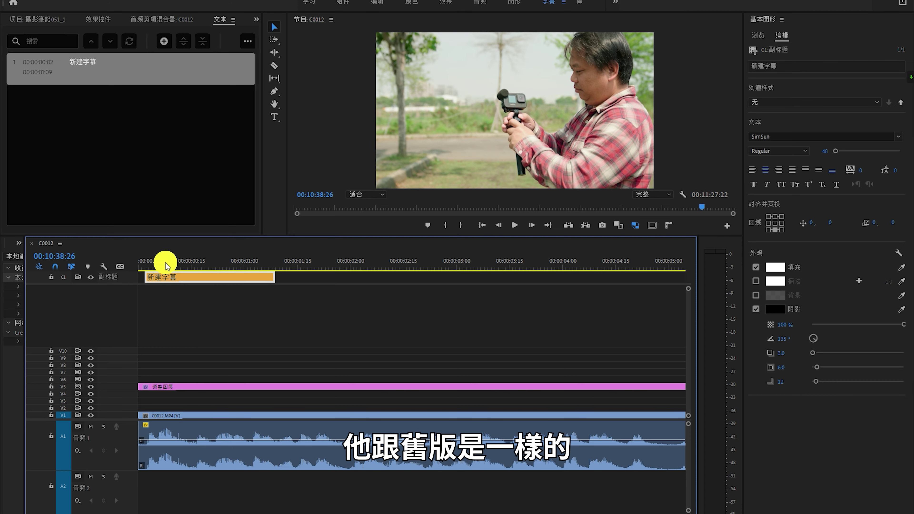
{"action": "mouse_move", "coordinate": [162, 263]}
{"action": "left_mouse_down"}
{"action": "mouse_move", "coordinate": [149, 264]}
{"action": "mouse_move", "coordinate": [149, 280]}
{"action": "left_mouse_up"}
{"action": "mouse_move", "coordinate": [275, 281]}
{"action": "left_mouse_down"}
{"action": "mouse_move", "coordinate": [417, 287]}
{"action": "mouse_move", "coordinate": [226, 281]}
{"action": "left_mouse_up"}
{"action": "key", "text": "space"}
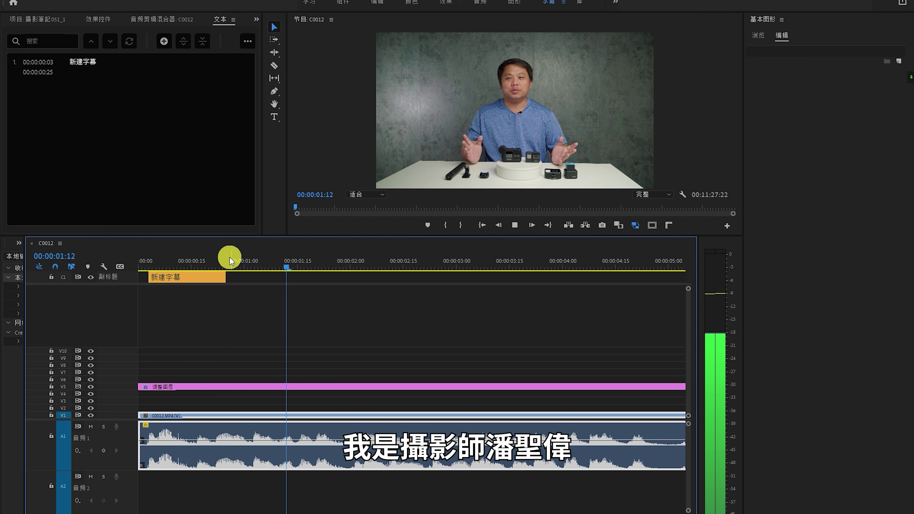
{"action": "mouse_move", "coordinate": [225, 278]}
{"action": "left_mouse_down"}
{"action": "mouse_move", "coordinate": [346, 278]}
{"action": "mouse_move", "coordinate": [277, 264]}
{"action": "left_mouse_up"}
Step: Replace the caption text with 大家好 followed by the speaker's self-introduction
{"action": "left_click", "coordinate": [277, 277]}
{"action": "double_click", "coordinate": [86, 64]}
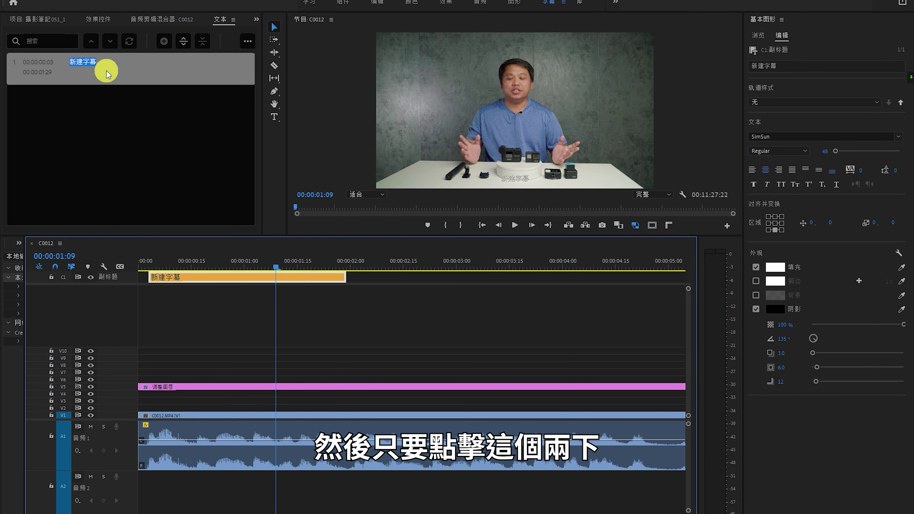
{"action": "double_click", "coordinate": [85, 64]}
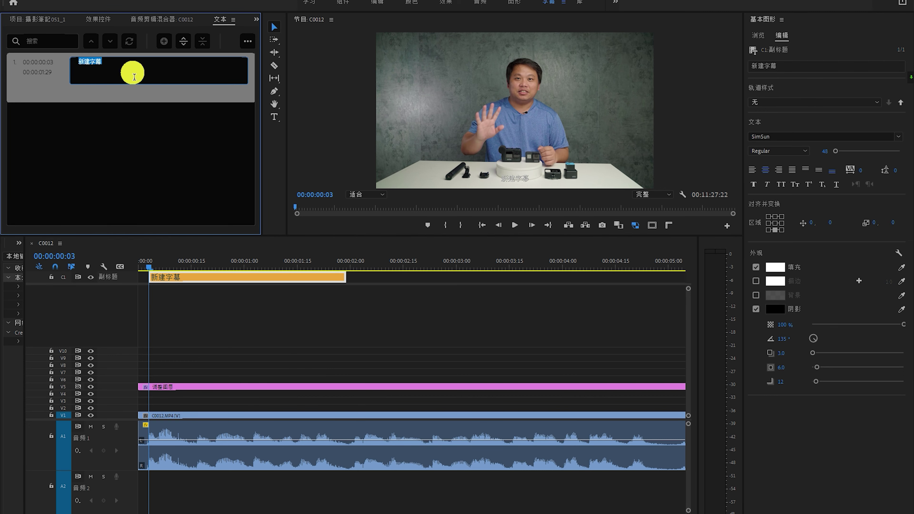
{"action": "type", "text": "大家好"}
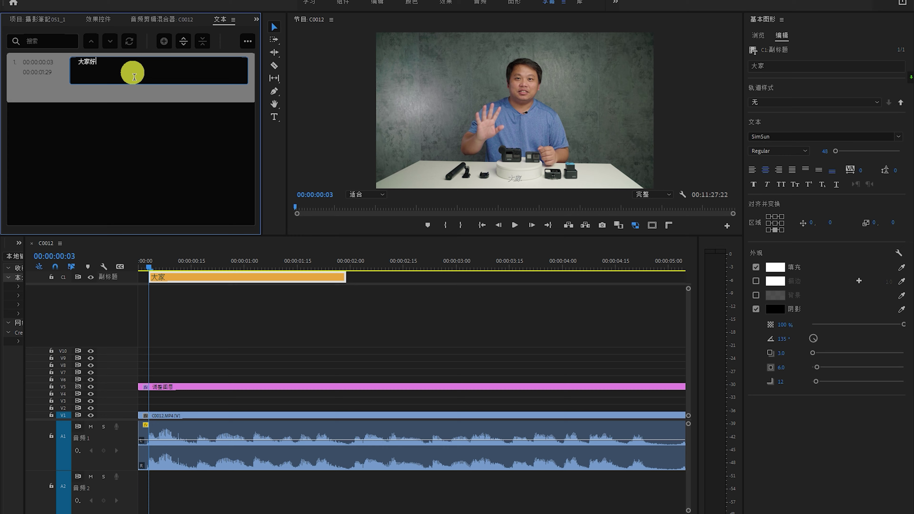
{"action": "type", "text": " 我是摄"}
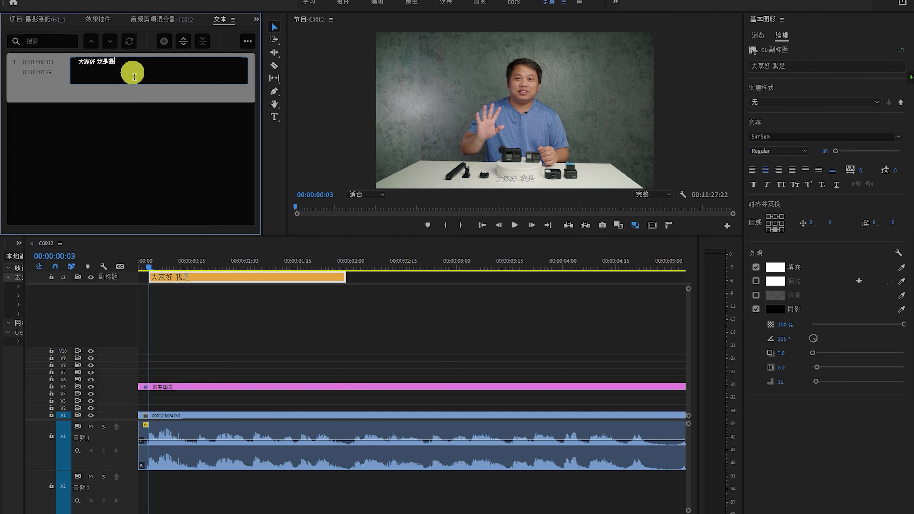
{"action": "type", "text": "影師潘聖偉"}
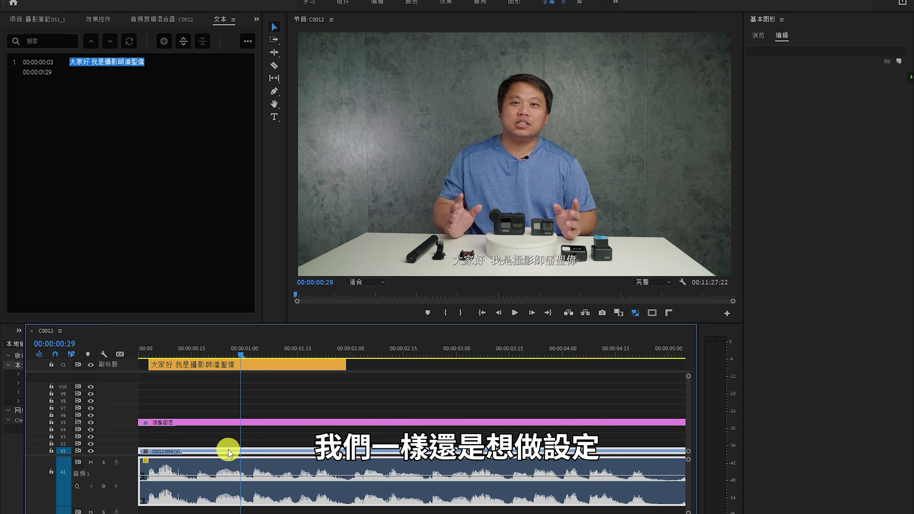
Step: Apply the saved 字幕模版 style to the caption track
{"action": "left_click", "coordinate": [253, 370]}
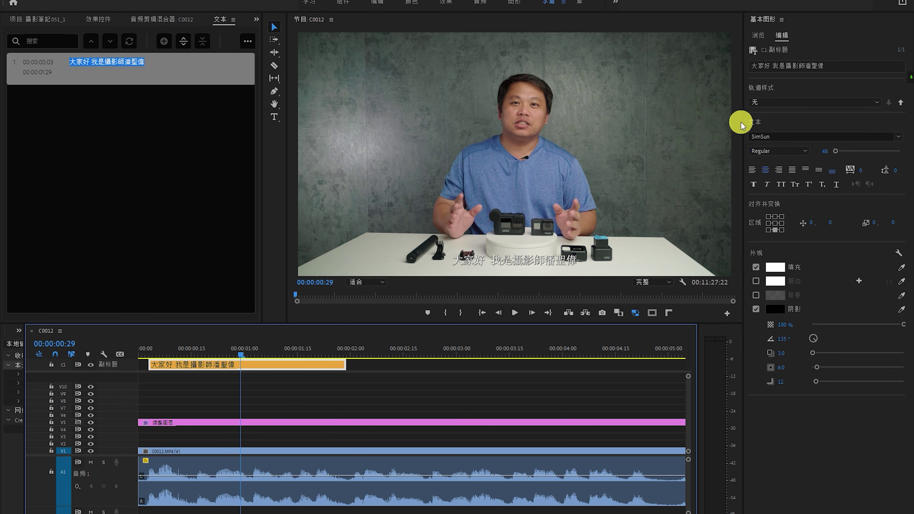
{"action": "left_click", "coordinate": [767, 103]}
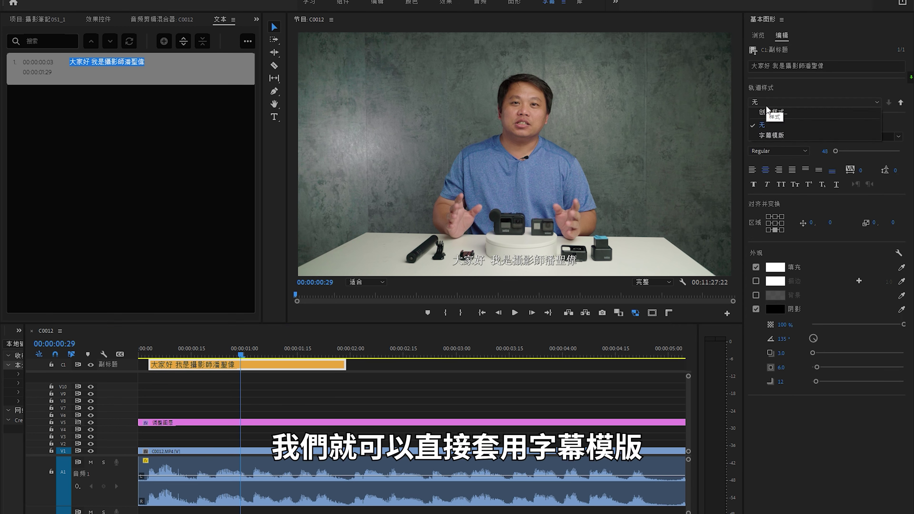
{"action": "left_click", "coordinate": [775, 139]}
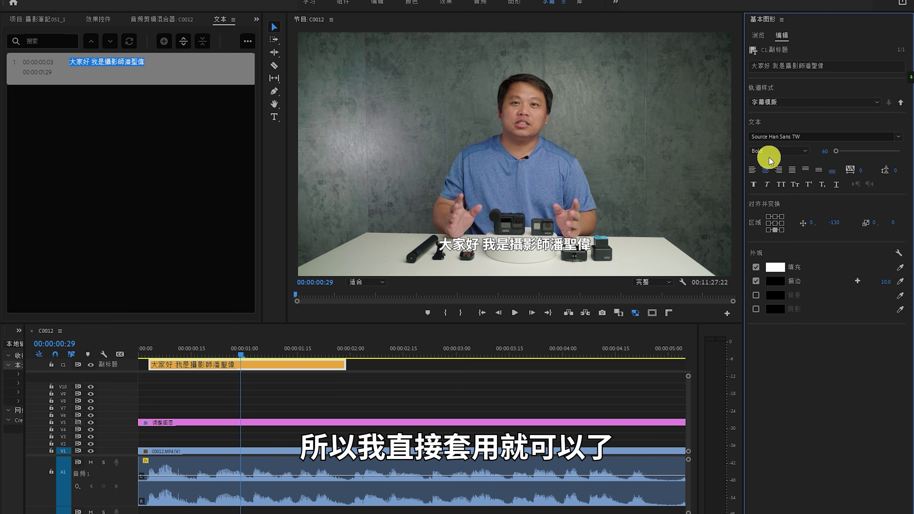
Step: Play the opening caption against the speech and stop at 00:00:01:01
{"action": "left_click", "coordinate": [160, 337]}
{"action": "key", "text": "space"}
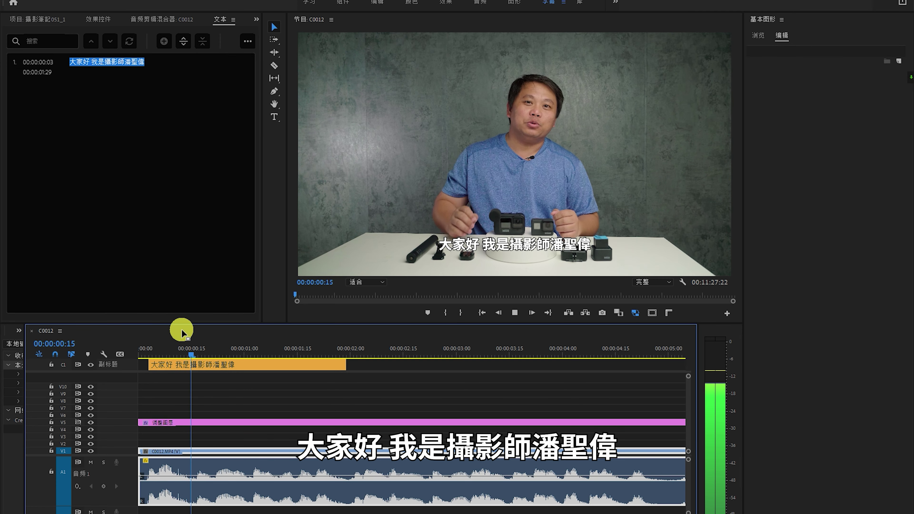
{"action": "key", "text": "space"}
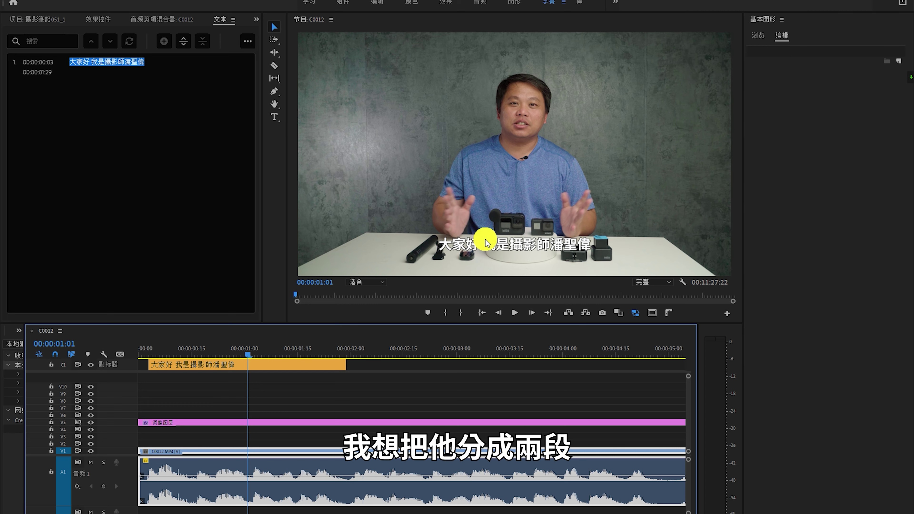
Step: Split the opening caption into two segments and roll their boundary to 00:00:00:23
{"action": "left_click", "coordinate": [219, 364]}
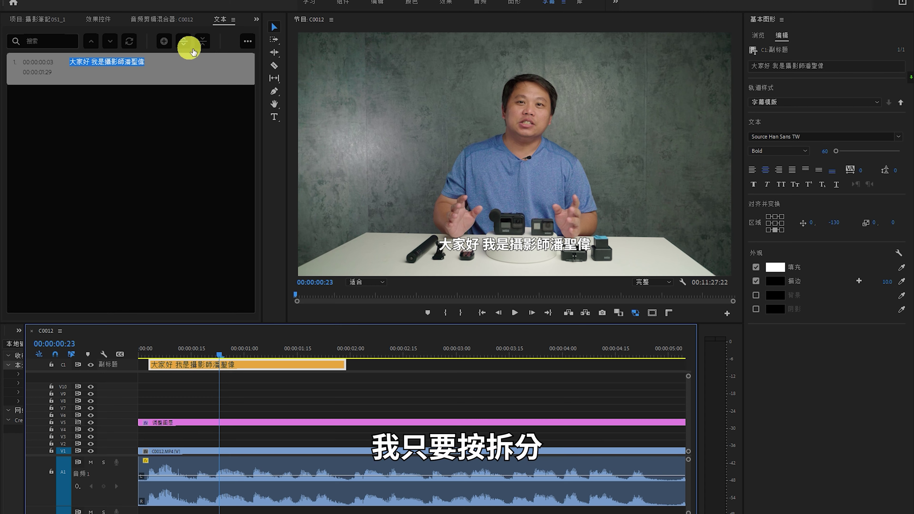
{"action": "left_click", "coordinate": [185, 42]}
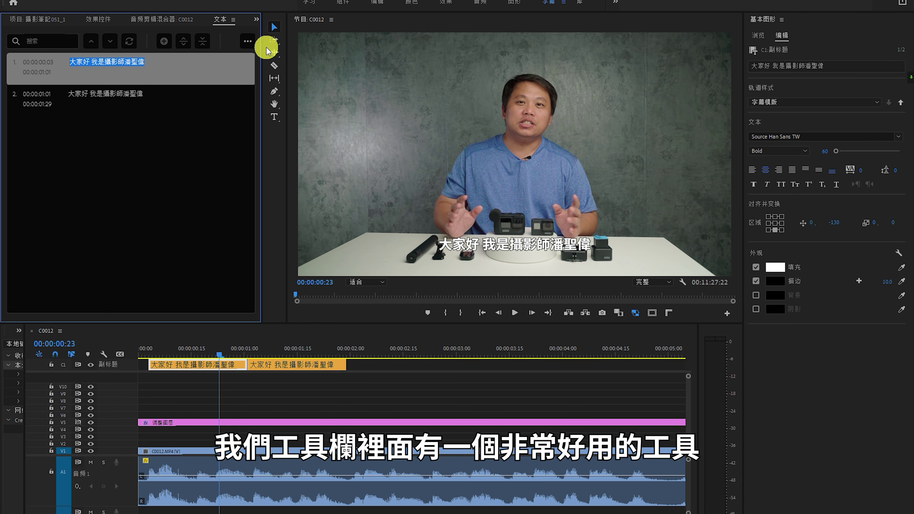
{"action": "left_click", "coordinate": [283, 54]}
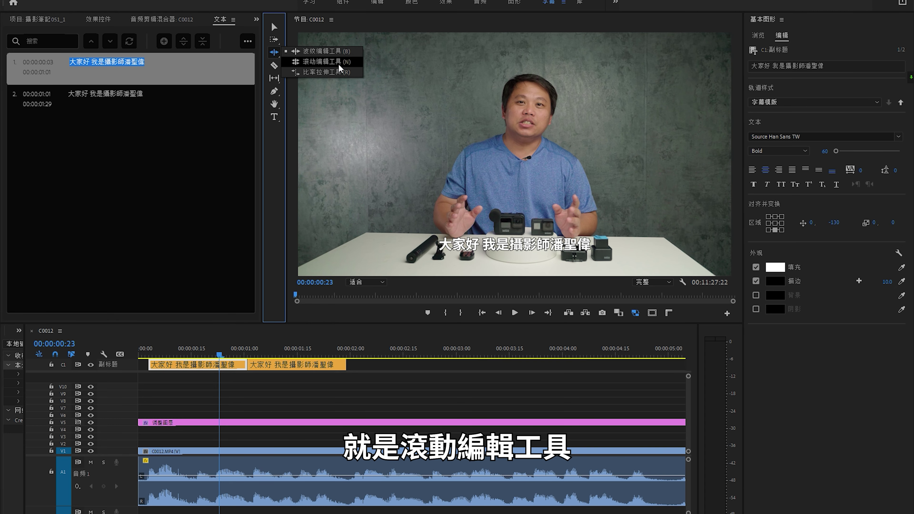
{"action": "left_click", "coordinate": [323, 62]}
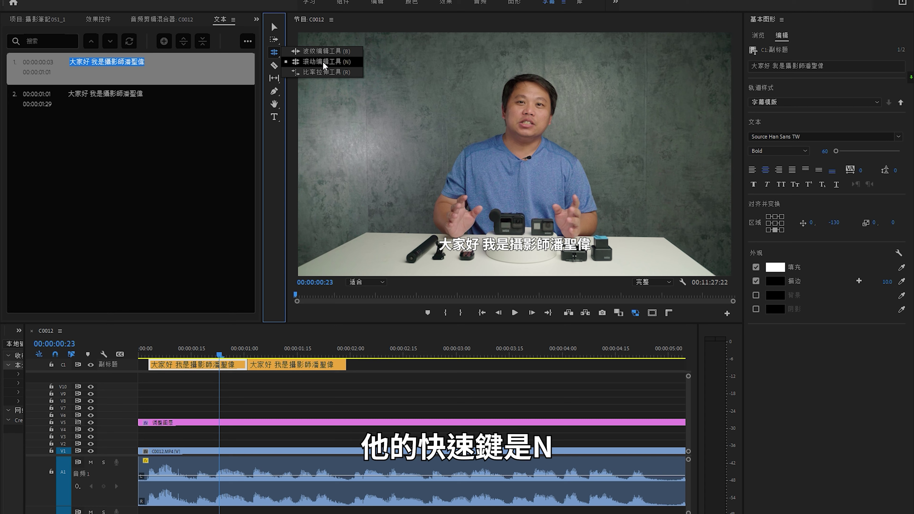
{"action": "left_click", "coordinate": [326, 61]}
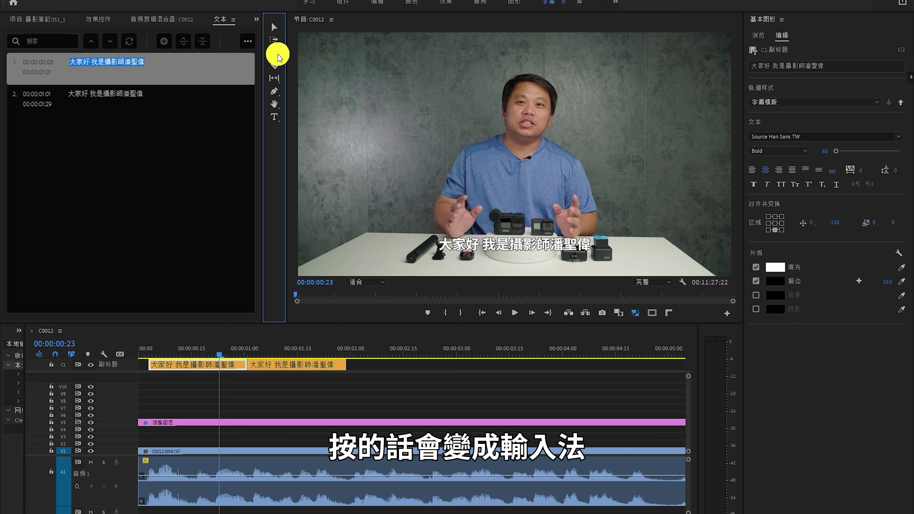
{"action": "left_click", "coordinate": [277, 54]}
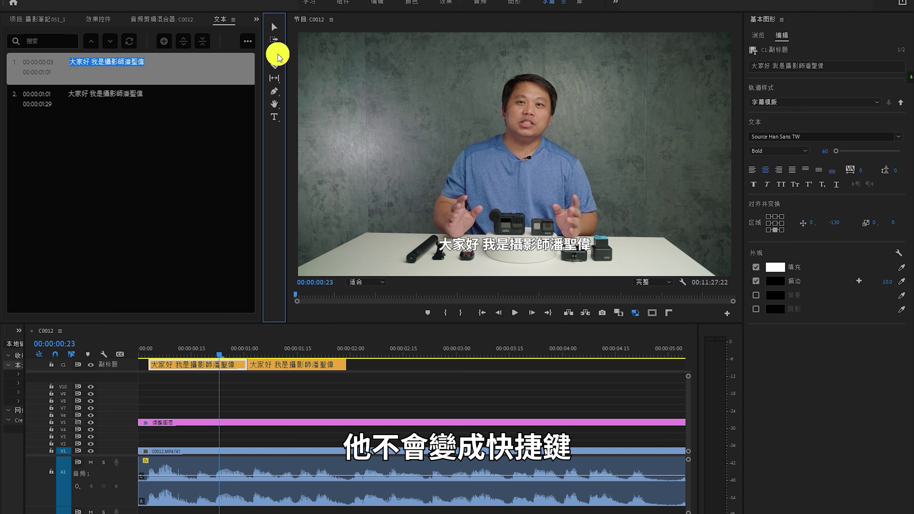
{"action": "left_click_drag", "start_coordinate": [247, 365], "coordinate": [254, 368]}
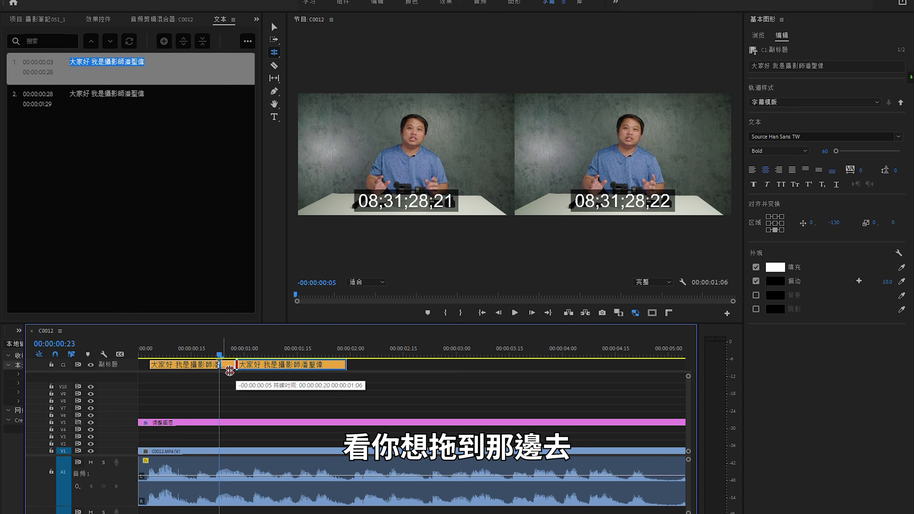
{"action": "left_click_drag", "start_coordinate": [251, 368], "coordinate": [220, 365]}
Step: Roll the caption boundary back to 00:00:00:16 where the second phrase starts, and play it back
{"action": "left_click", "coordinate": [173, 356]}
{"action": "left_click_drag", "start_coordinate": [173, 352], "coordinate": [194, 350]}
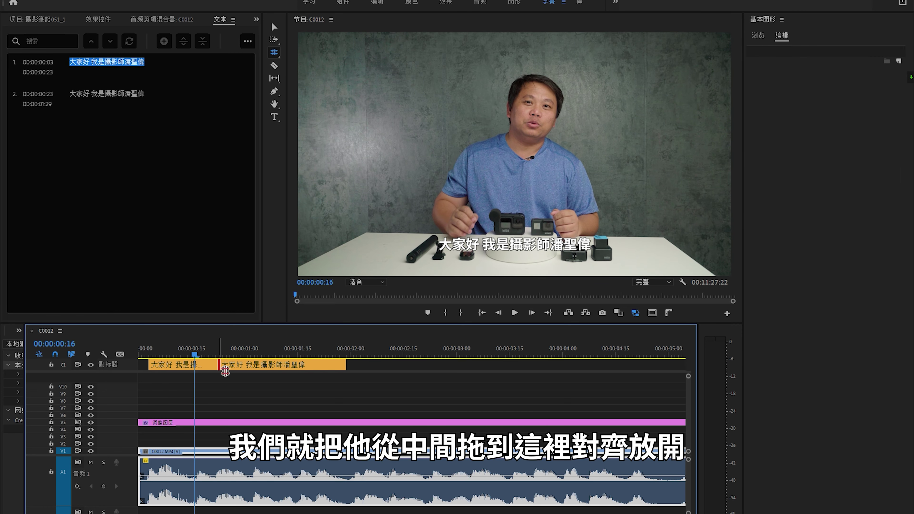
{"action": "left_click_drag", "start_coordinate": [225, 371], "coordinate": [201, 373]}
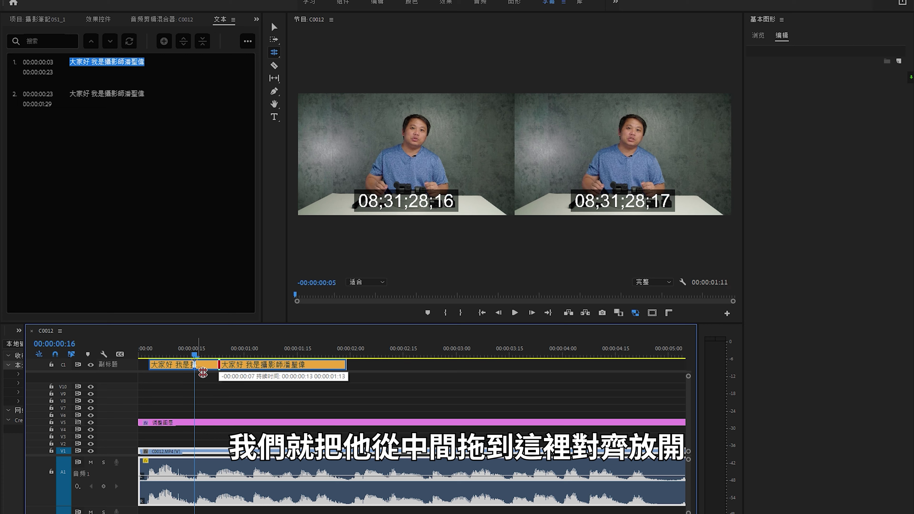
{"action": "left_click_drag", "start_coordinate": [200, 372], "coordinate": [201, 371]}
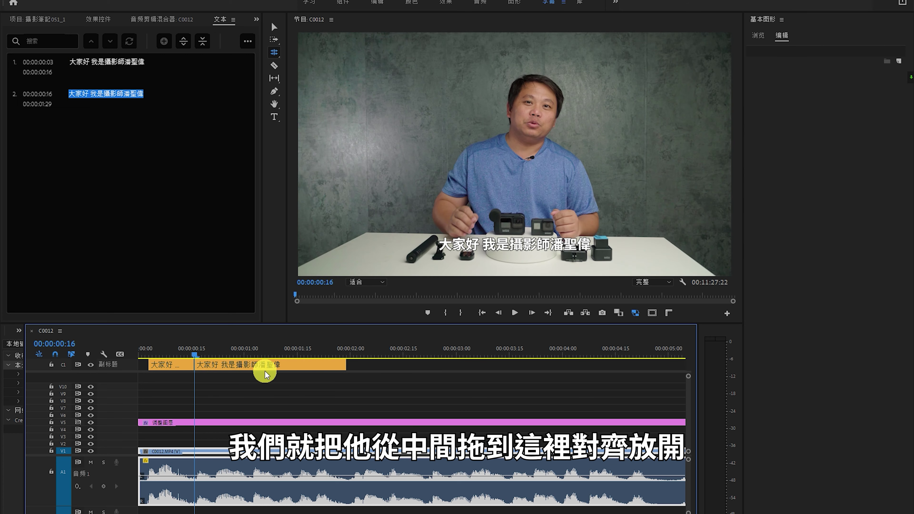
{"action": "key", "text": "v"}
{"action": "key", "text": "space"}
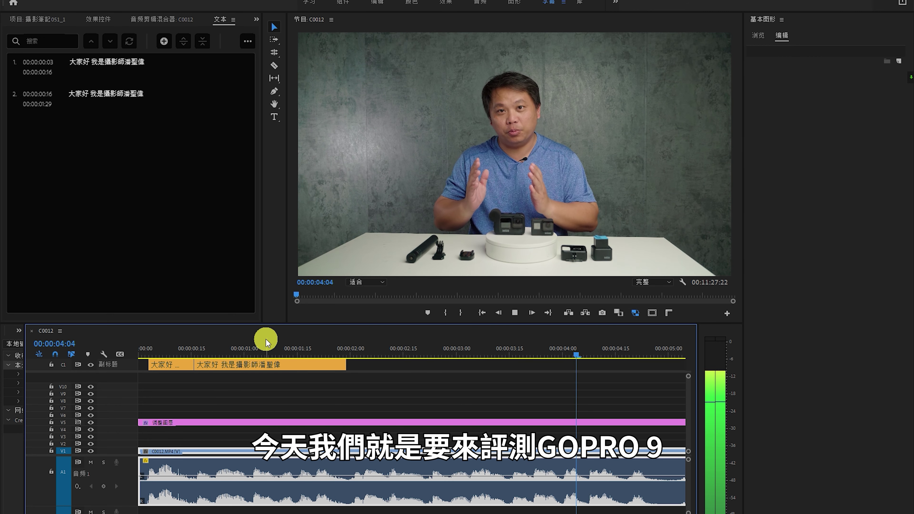
{"action": "left_click", "coordinate": [325, 350]}
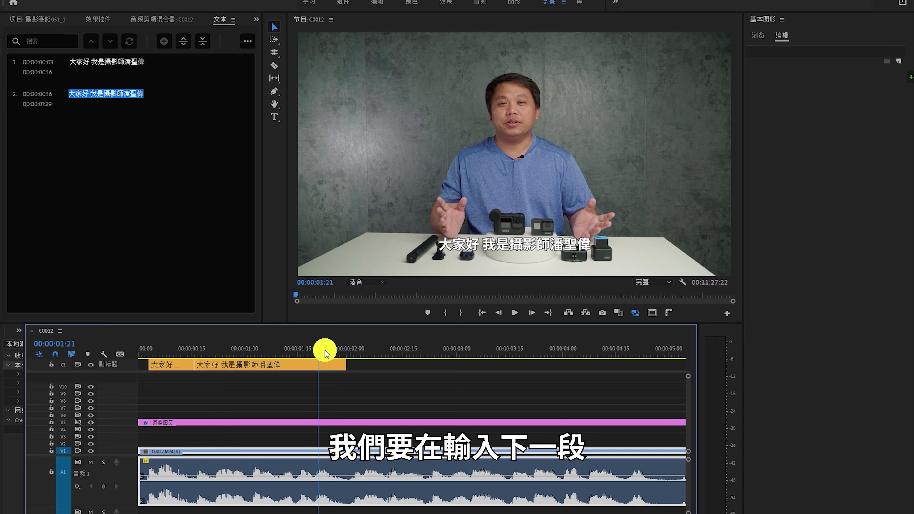
Step: Place the playhead just after 00:00:02:00 and add a third 新建字幕 caption there
{"action": "left_click_drag", "start_coordinate": [325, 350], "coordinate": [290, 345]}
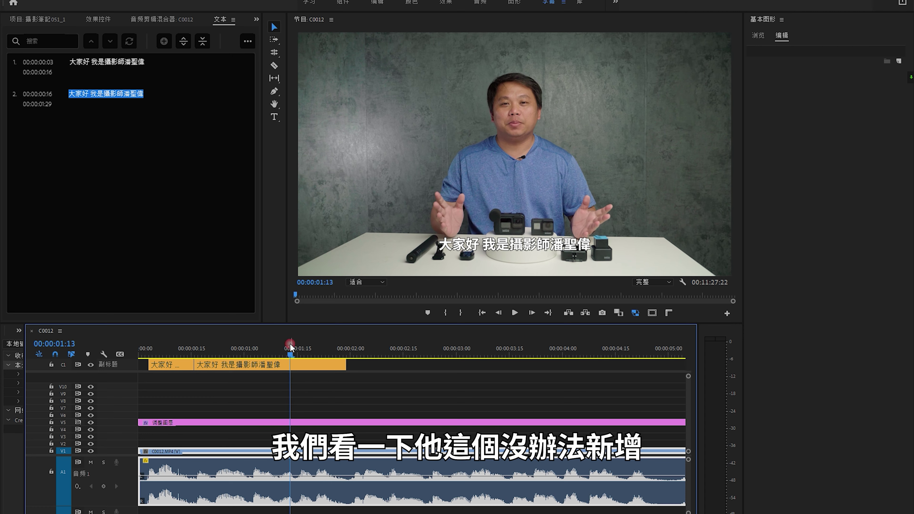
{"action": "left_click", "coordinate": [164, 42]}
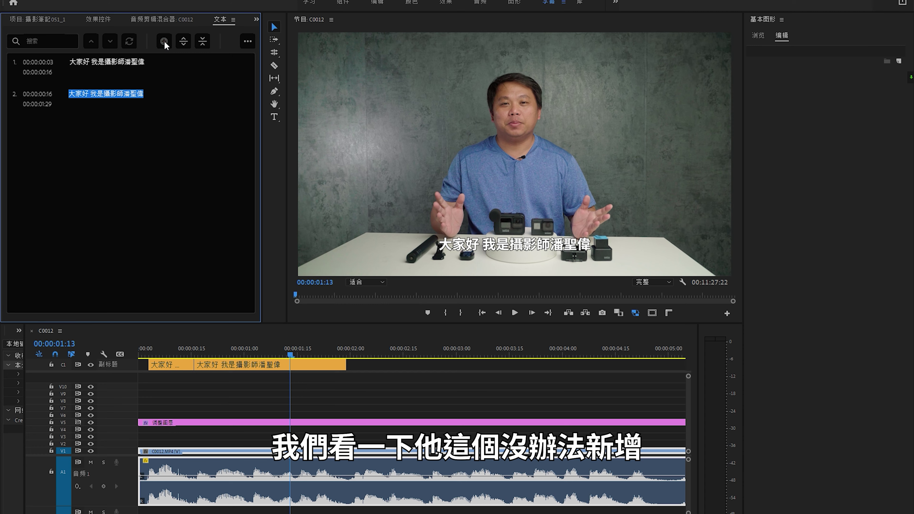
{"action": "left_click", "coordinate": [171, 50]}
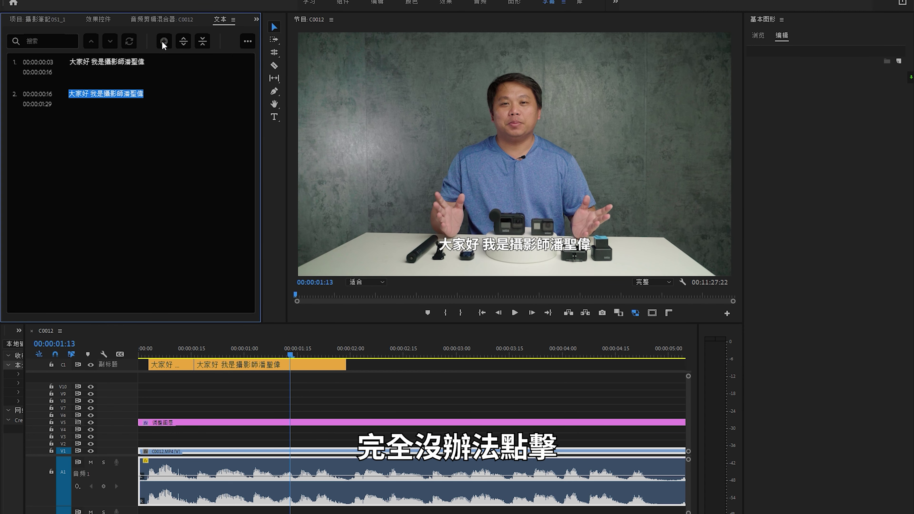
{"action": "left_click", "coordinate": [296, 303]}
{"action": "left_click", "coordinate": [325, 328]}
{"action": "left_click_drag", "start_coordinate": [317, 352], "coordinate": [349, 358]}
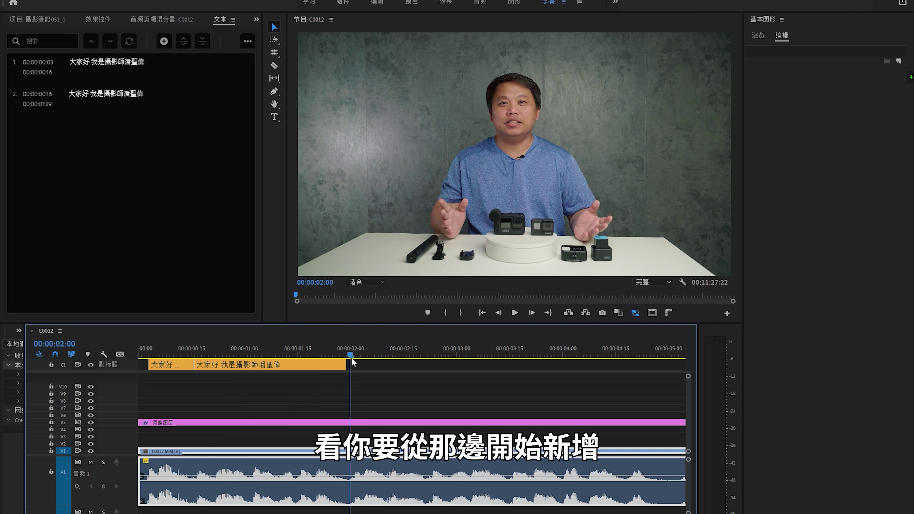
{"action": "left_click_drag", "start_coordinate": [349, 358], "coordinate": [351, 354]}
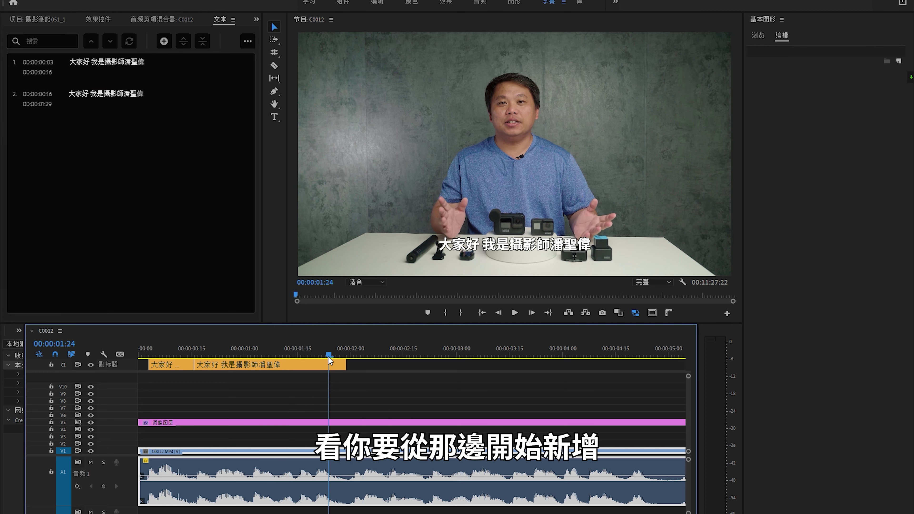
{"action": "left_click", "coordinate": [353, 355]}
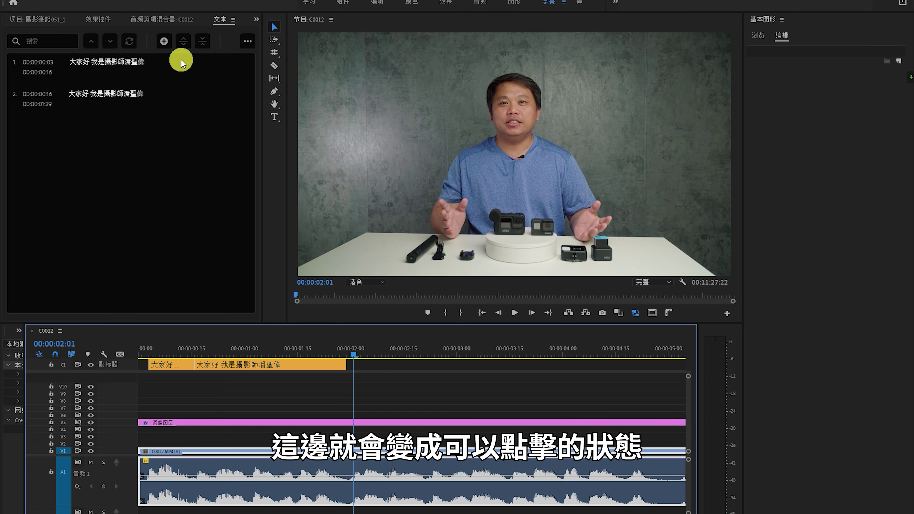
{"action": "left_click", "coordinate": [164, 42]}
Step: Retype the third caption as 今天我們就是要來評測GOPRO
{"action": "left_click", "coordinate": [360, 392]}
{"action": "key", "text": "space"}
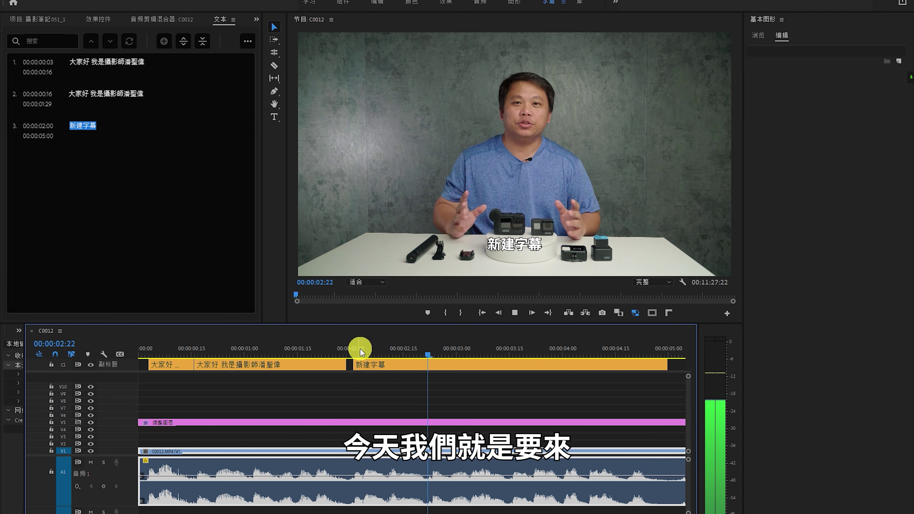
{"action": "left_click", "coordinate": [360, 349]}
{"action": "double_click", "coordinate": [82, 126]}
{"action": "type", "text": "今"}
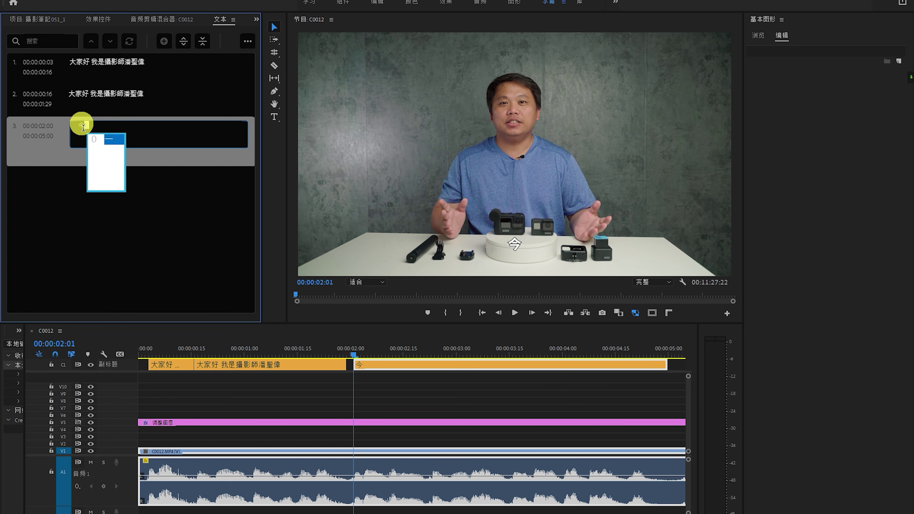
{"action": "type", "text": "天我們就是要來評"}
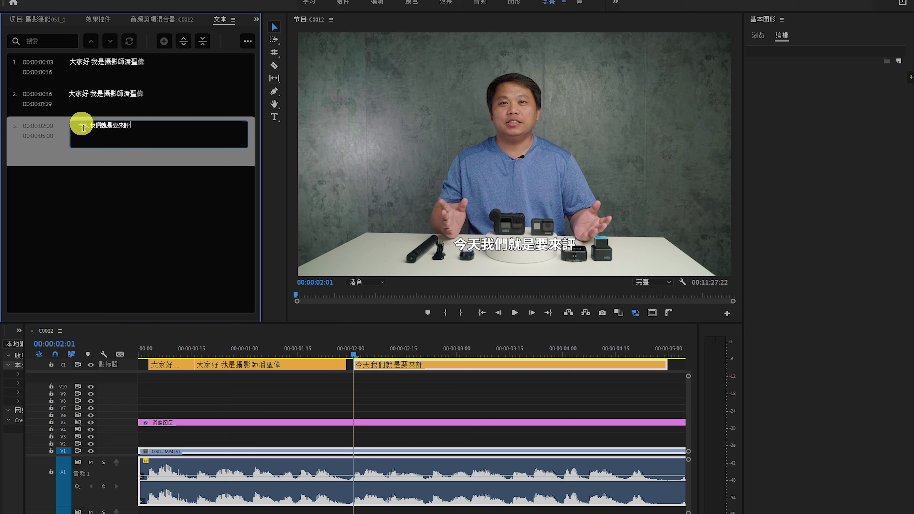
{"action": "type", "text": "測GOPRO 9"}
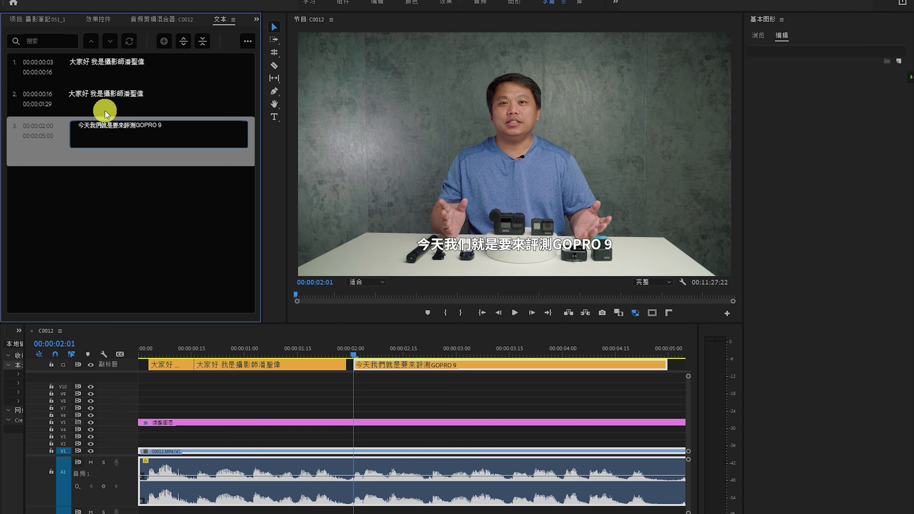
Step: End the third caption at 00:00:04:27 by trimming it to the playhead
{"action": "left_click", "coordinate": [355, 348]}
{"action": "key", "text": "space"}
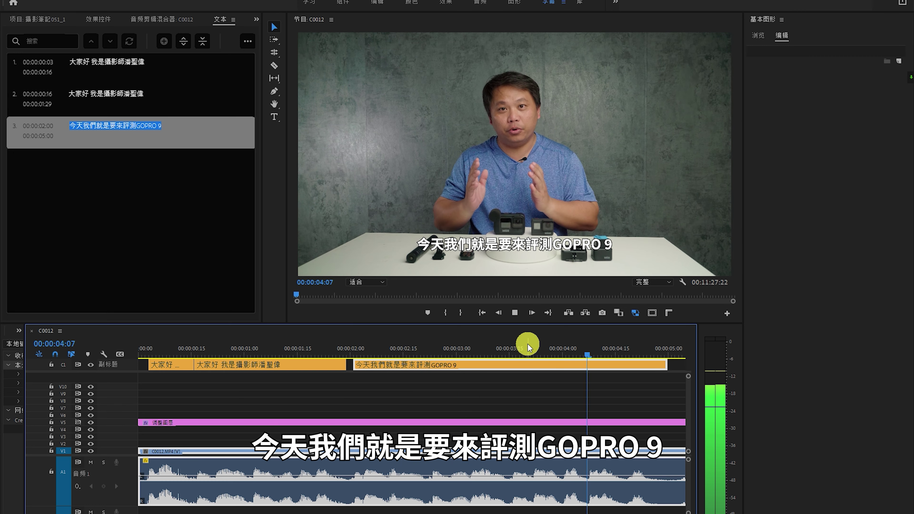
{"action": "key", "text": "space"}
{"action": "key", "text": "w"}
{"action": "scroll", "coordinate": [312, 382], "scroll_direction": "up", "scroll_amount": 1}
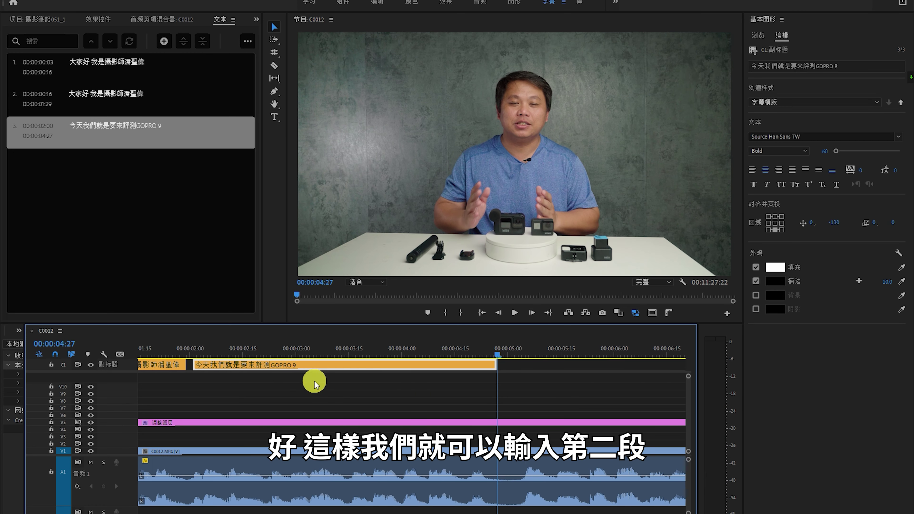
{"action": "scroll", "coordinate": [394, 392], "scroll_direction": "up", "scroll_amount": 2}
{"action": "scroll", "coordinate": [461, 390], "scroll_direction": "up", "scroll_amount": 1}
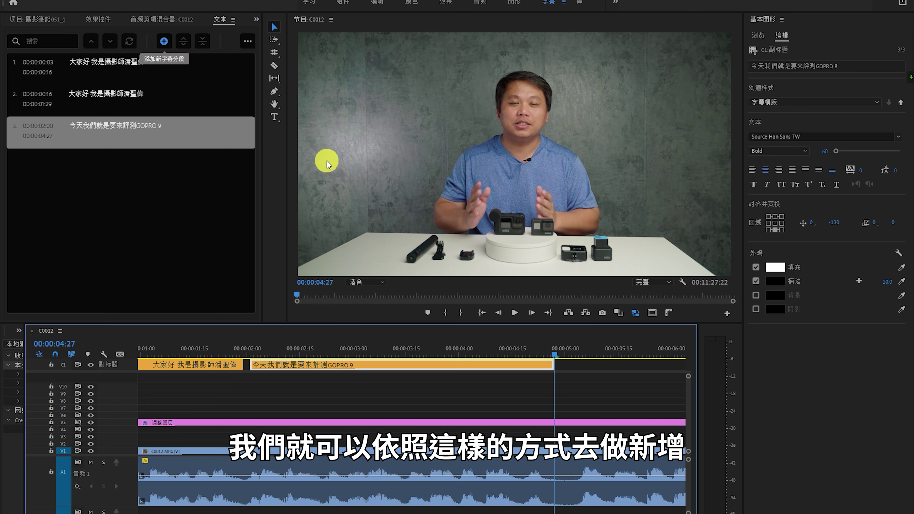
{"action": "left_click", "coordinate": [576, 351]}
{"action": "left_click", "coordinate": [570, 350]}
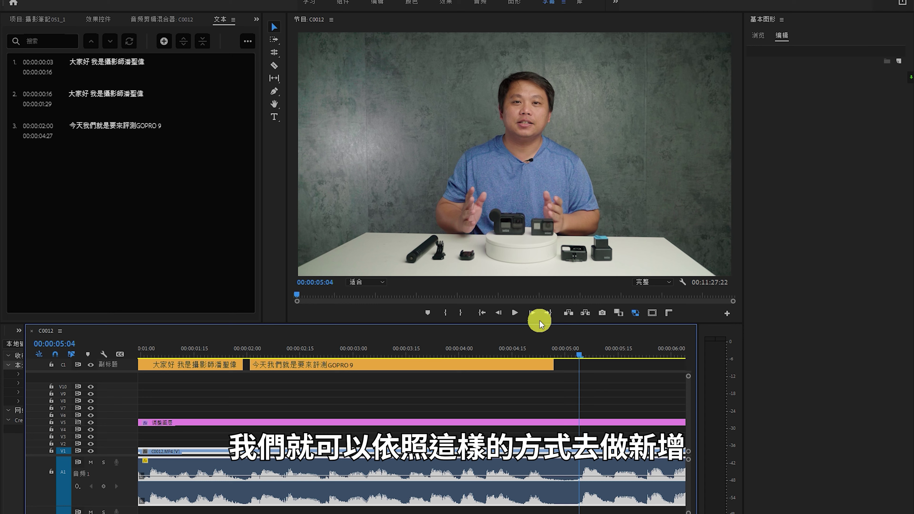
{"action": "left_click", "coordinate": [251, 351]}
Step: Merge captions 2 and 3 into a single caption
{"action": "key", "text": "Left"}
{"action": "key", "text": "Left"}
{"action": "key", "text": "Left"}
{"action": "scroll", "coordinate": [266, 379], "scroll_direction": "up", "scroll_amount": 3}
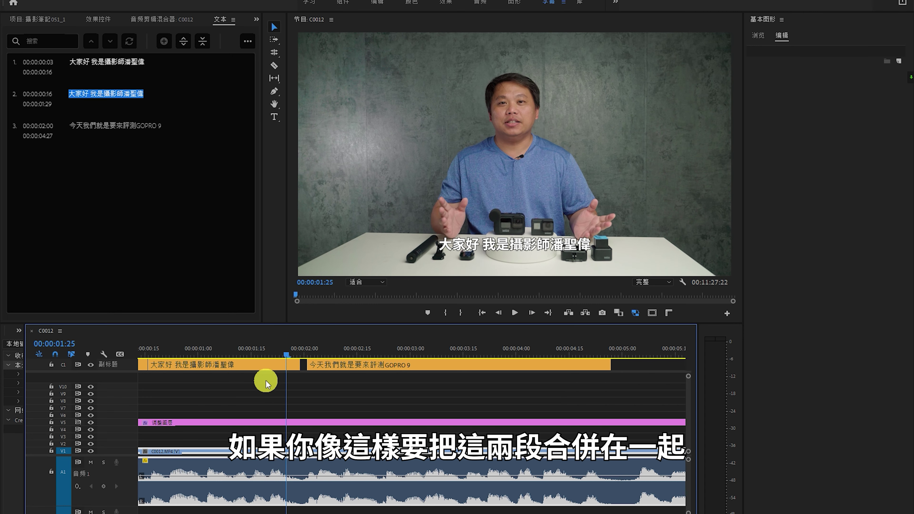
{"action": "left_click", "coordinate": [343, 374], "text": "shift"}
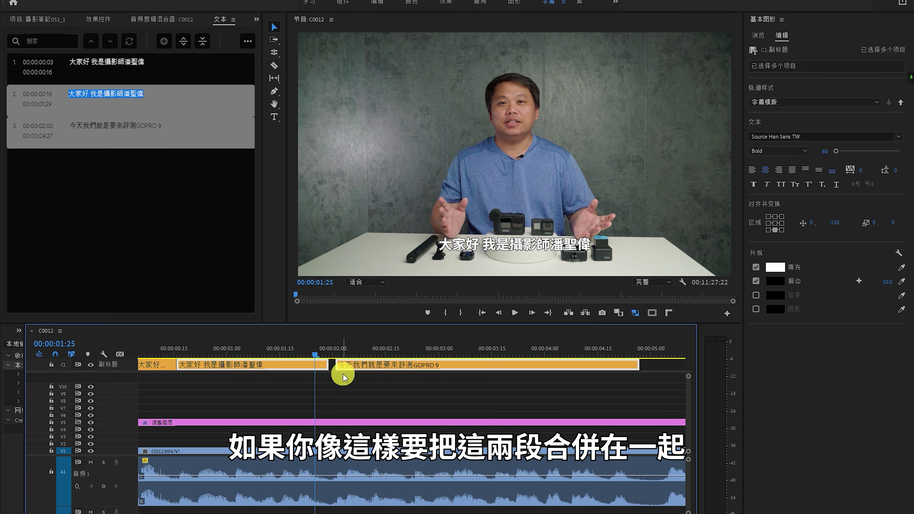
{"action": "left_click", "coordinate": [202, 43]}
{"action": "left_click", "coordinate": [204, 42]}
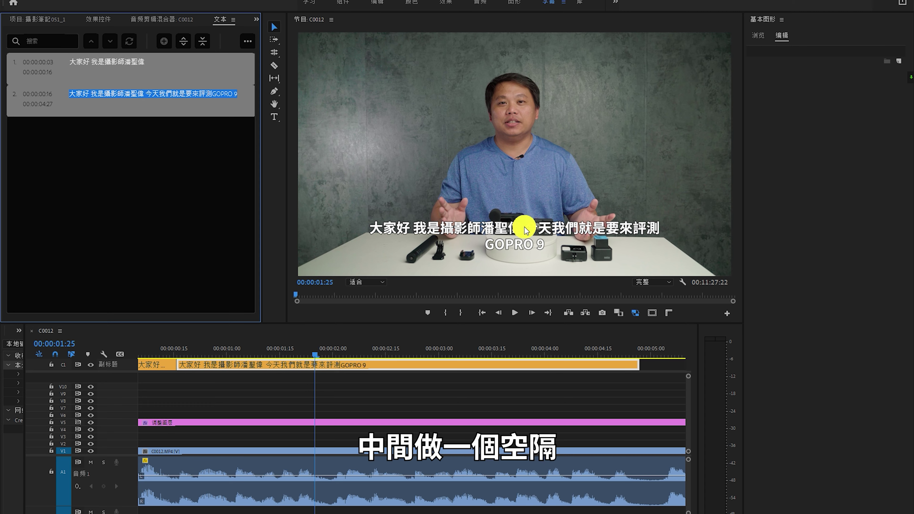
Step: Break the merged caption into two lines after the speaker's name
{"action": "left_click", "coordinate": [144, 93]}
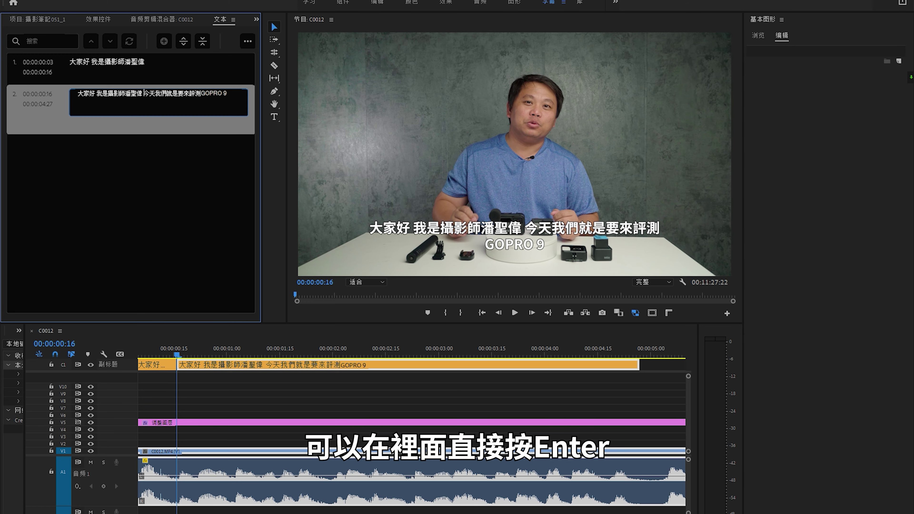
{"action": "key", "text": "Return"}
{"action": "left_click", "coordinate": [264, 347]}
{"action": "left_click", "coordinate": [443, 344]}
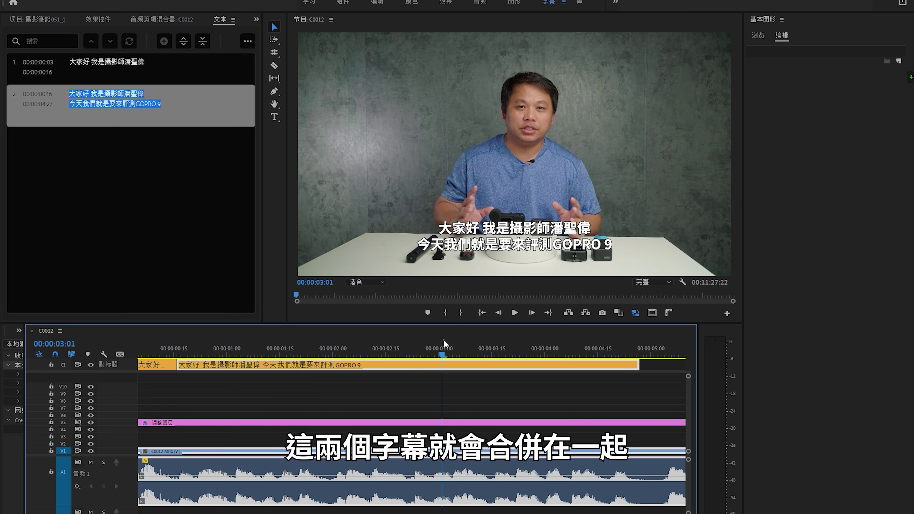
{"action": "left_click", "coordinate": [96, 93]}
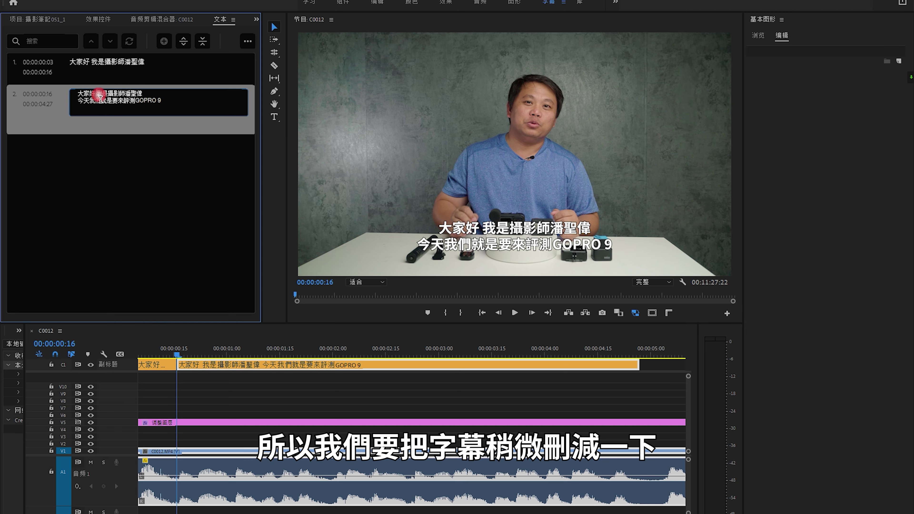
Step: Cut caption 1 down to just 大家好 and delete the greeting from caption 2's first line
{"action": "key", "text": "BackSpace"}
{"action": "key", "text": "BackSpace"}
{"action": "key", "text": "BackSpace"}
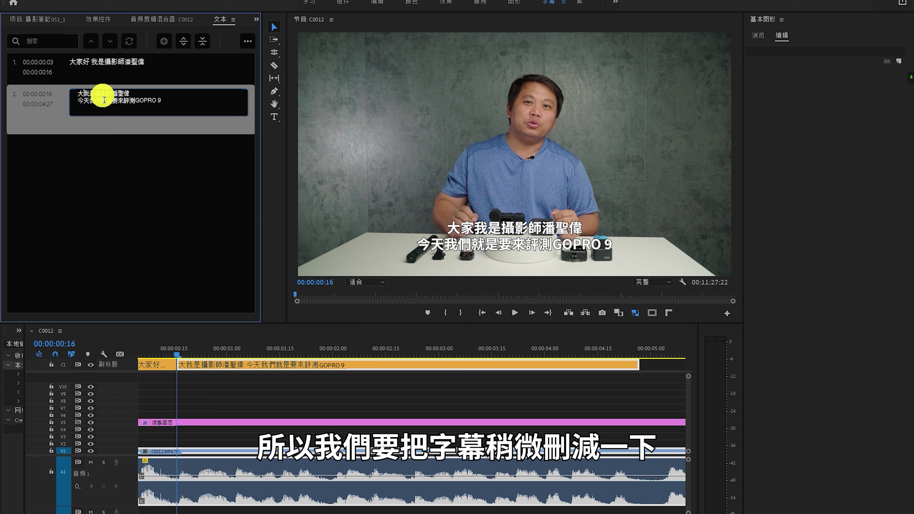
{"action": "left_click", "coordinate": [107, 63]}
{"action": "left_click", "coordinate": [100, 65]}
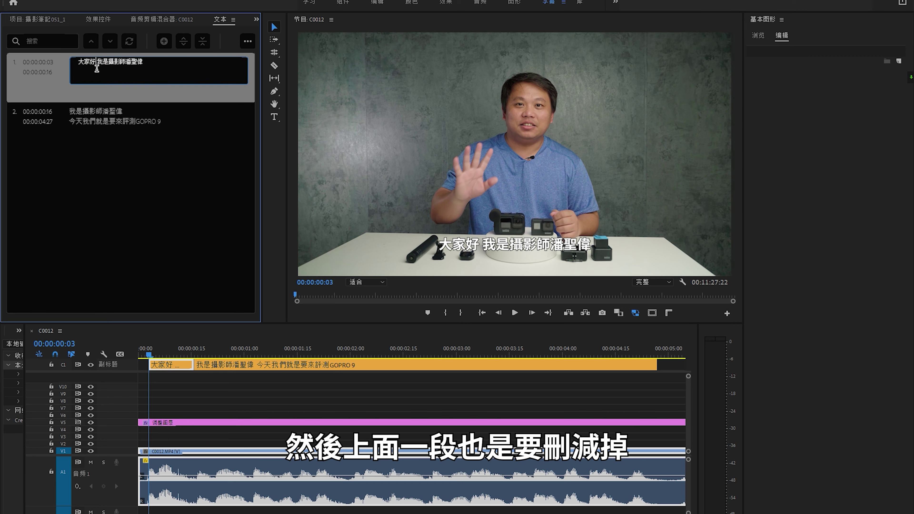
{"action": "key", "text": "BackSpace"}
{"action": "left_click", "coordinate": [148, 151]}
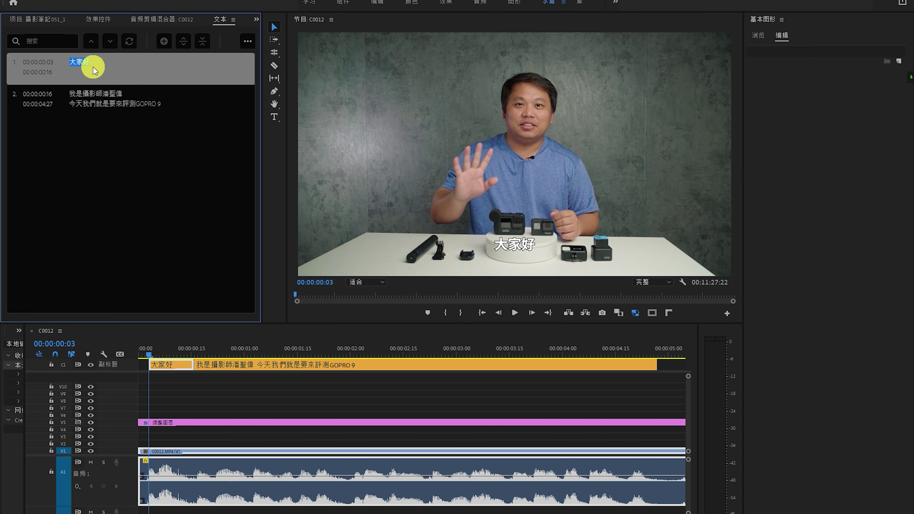
{"action": "left_click", "coordinate": [120, 93]}
{"action": "left_click", "coordinate": [277, 297]}
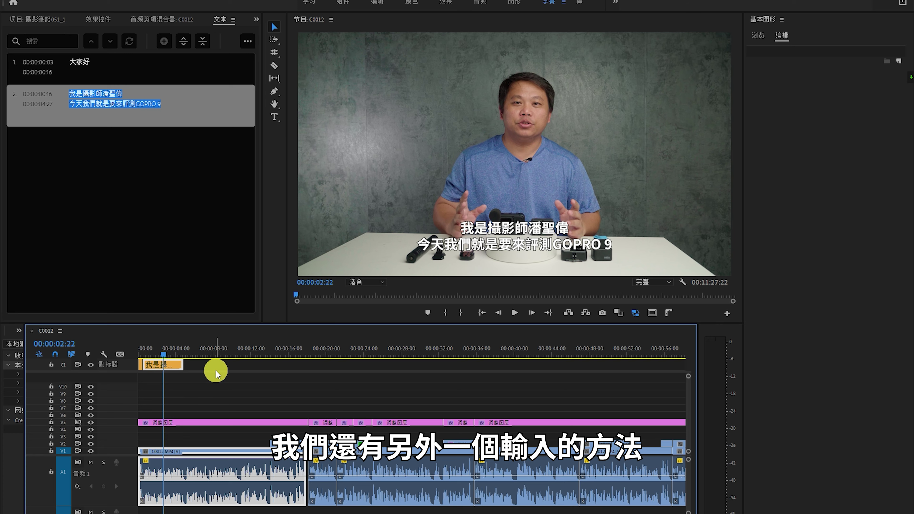
Step: Stretch the second caption's end edge on C1 out to 00:00:56:27
{"action": "left_click_drag", "start_coordinate": [180, 364], "coordinate": [206, 367]}
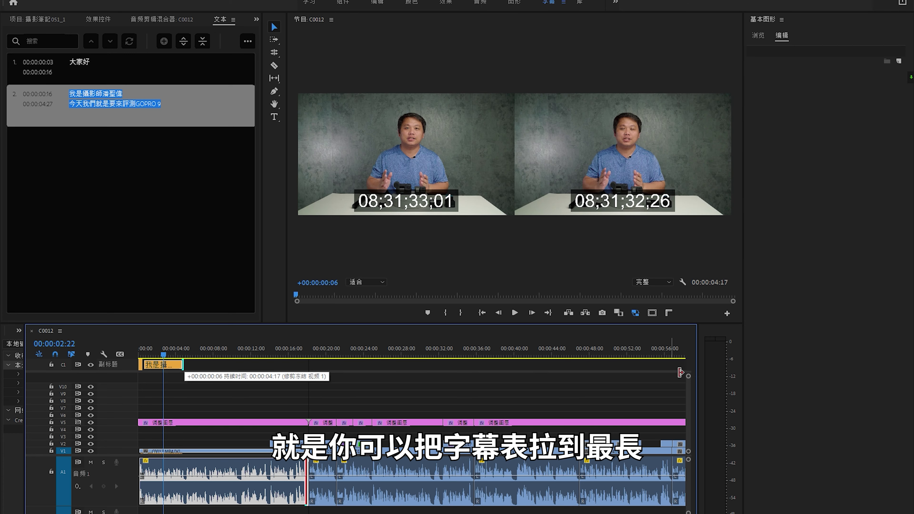
{"action": "left_click_drag", "start_coordinate": [680, 373], "coordinate": [680, 373]}
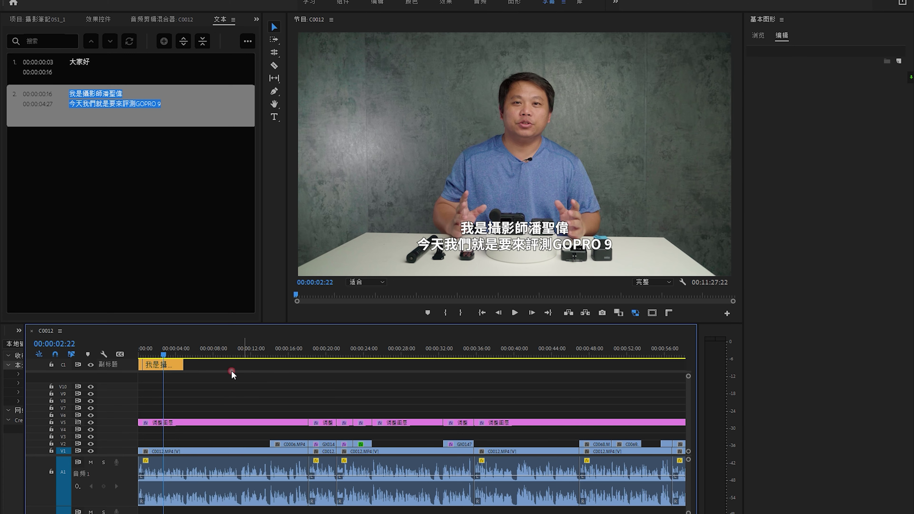
{"action": "left_click_drag", "start_coordinate": [182, 366], "coordinate": [678, 373]}
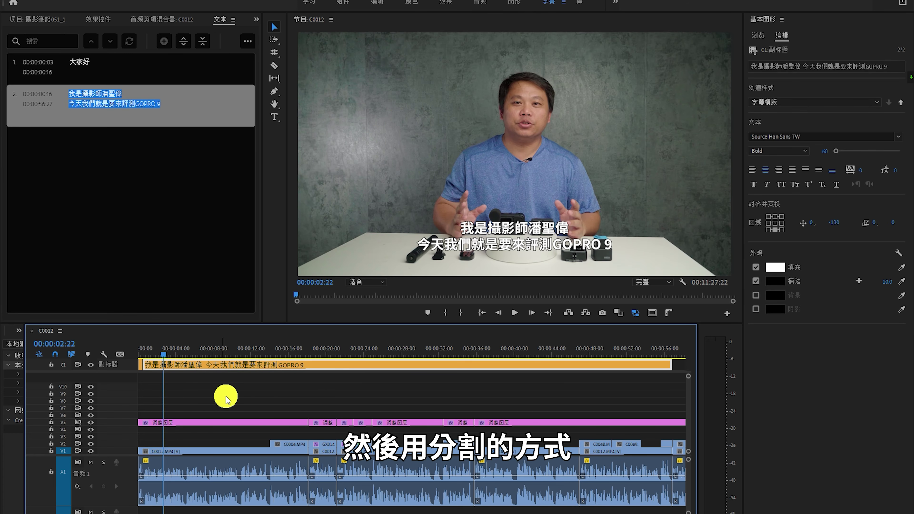
Step: Zoom in on the start of the captions and play, stopping at 00:00:02:00
{"action": "key", "text": "equal"}
{"action": "key", "text": "equal"}
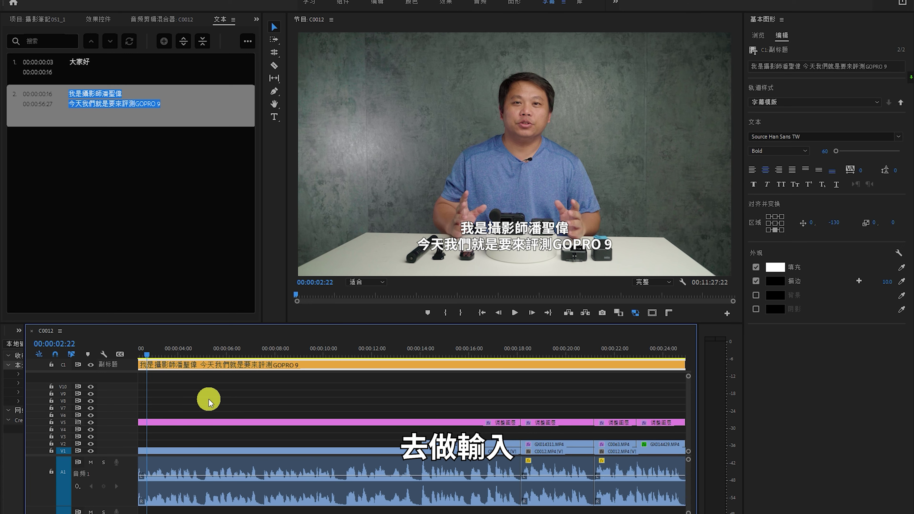
{"action": "key", "text": "equal"}
{"action": "key", "text": "equal"}
{"action": "key", "text": "equal"}
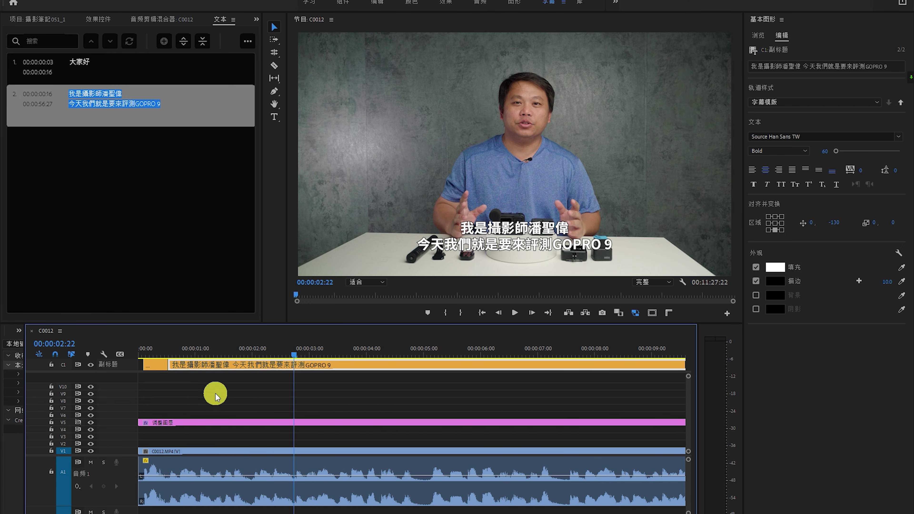
{"action": "left_click", "coordinate": [215, 394]}
{"action": "key", "text": "Up"}
{"action": "key", "text": "equal"}
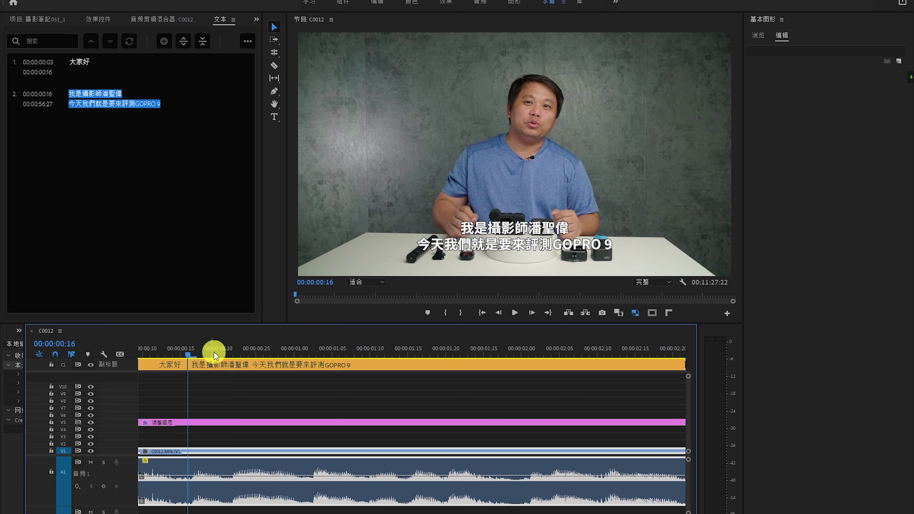
{"action": "key", "text": "space"}
{"action": "key", "text": "minus"}
{"action": "left_click", "coordinate": [438, 356]}
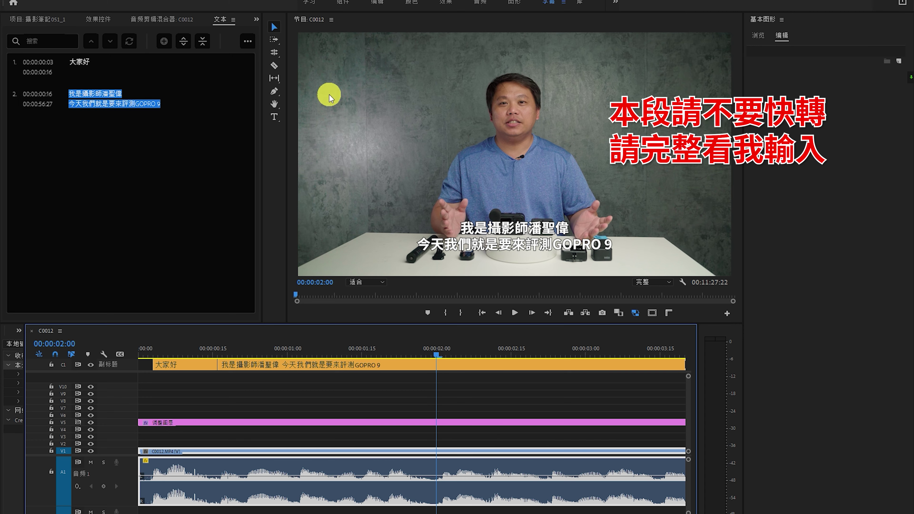
Step: Razor-cut the long caption at 00:00:02:00 and trim the new third caption to start there
{"action": "left_click", "coordinate": [274, 65]}
{"action": "left_click", "coordinate": [438, 364]}
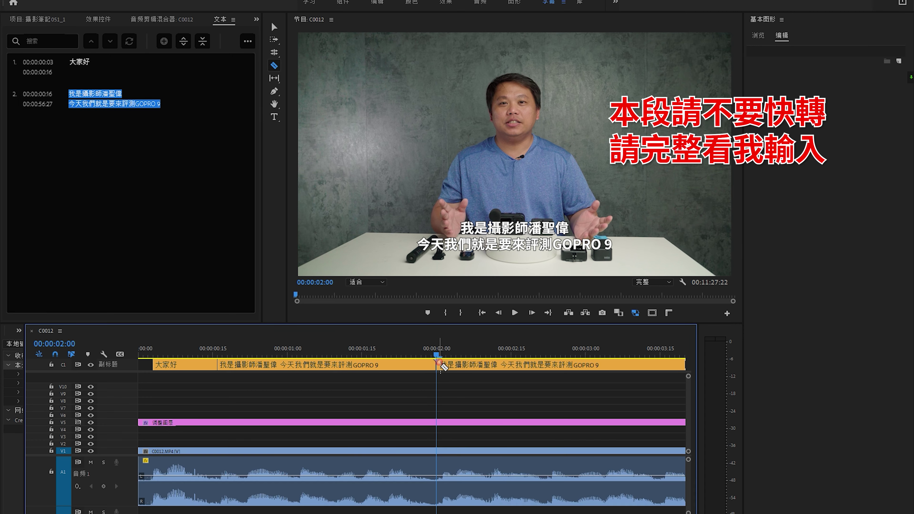
{"action": "left_click", "coordinate": [474, 366]}
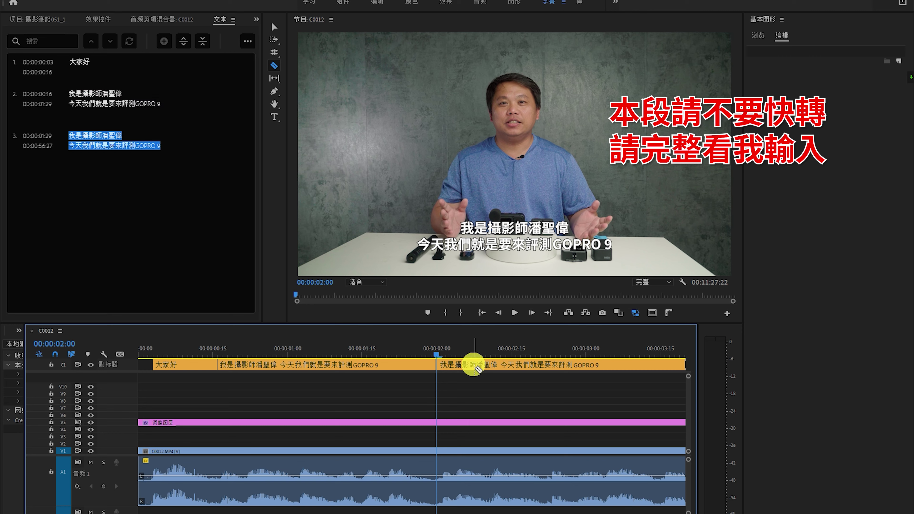
{"action": "left_click", "coordinate": [440, 354]}
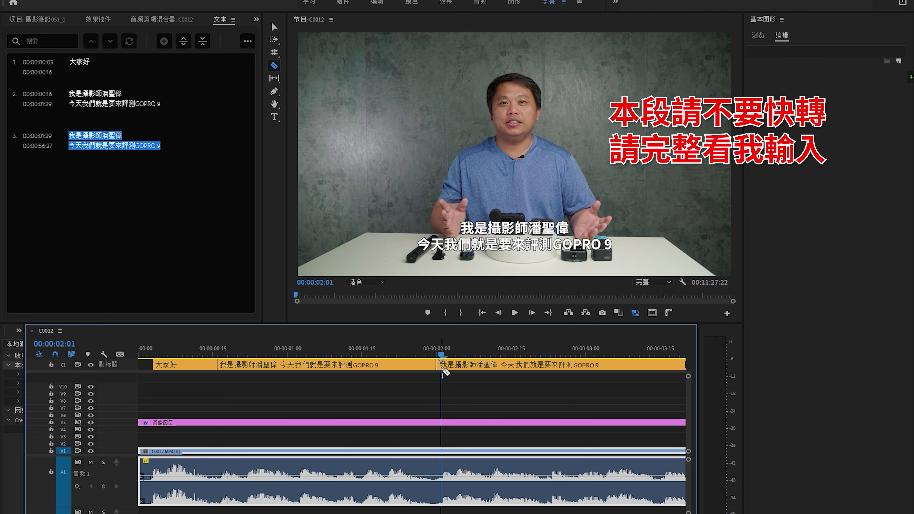
{"action": "left_click", "coordinate": [274, 31]}
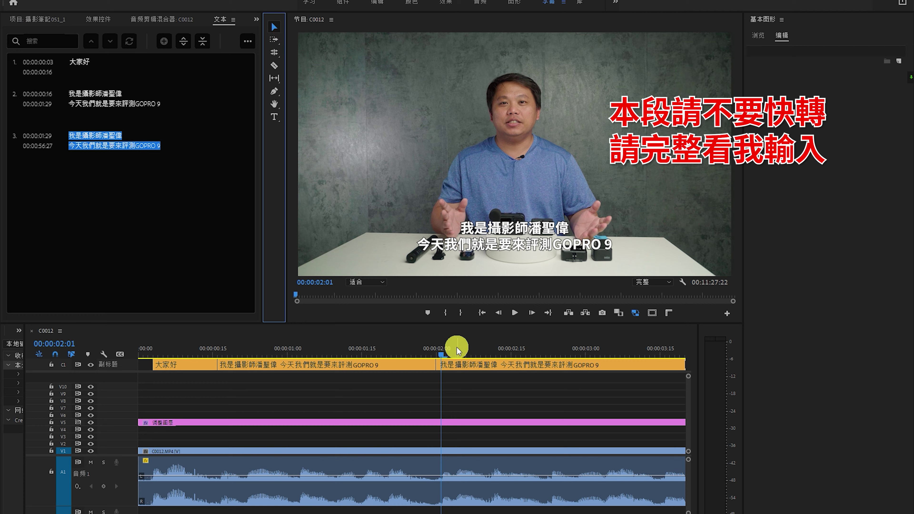
{"action": "left_click_drag", "start_coordinate": [441, 366], "coordinate": [443, 366]}
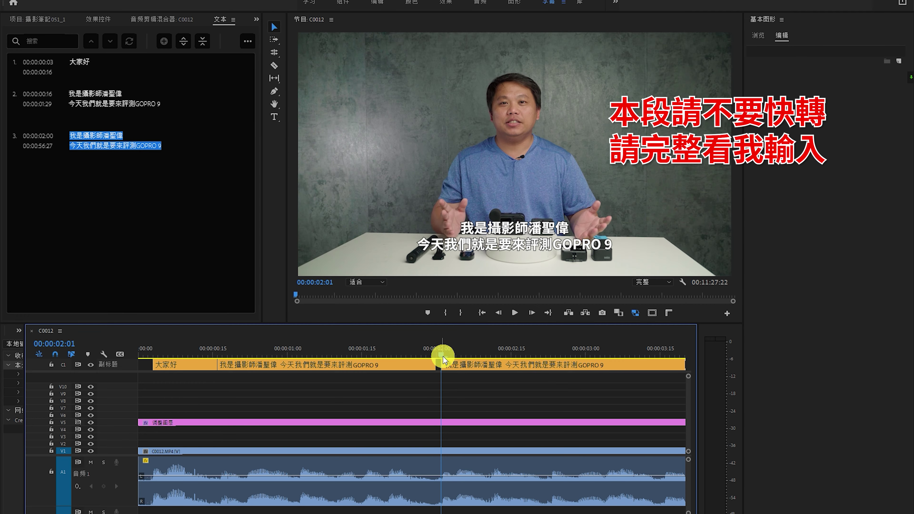
{"action": "key", "text": "space"}
{"action": "key", "text": "minus"}
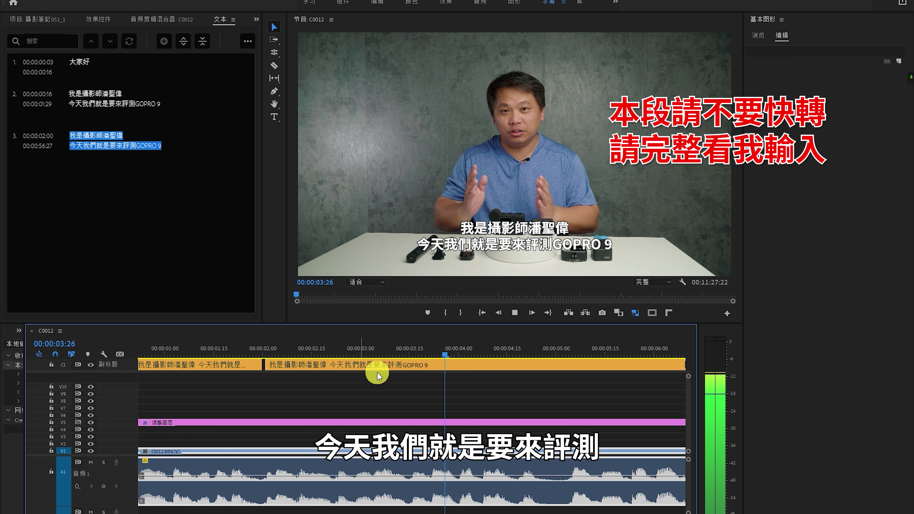
Step: Retype the third caption as 今天我們就是要來評測GOPRO9 and play it back
{"action": "double_click", "coordinate": [212, 162]}
{"action": "type", "text": "ay今天我p們就是"}
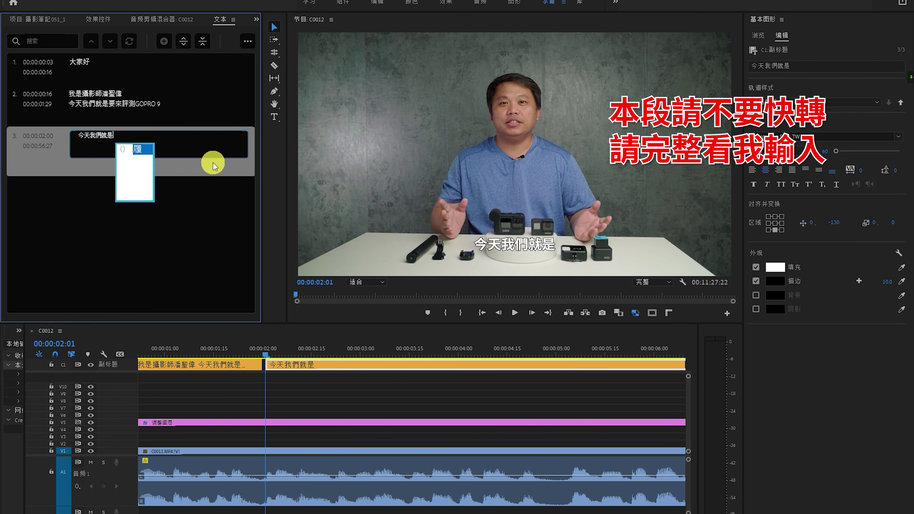
{"action": "type", "text": "要來評測GOPRO9"}
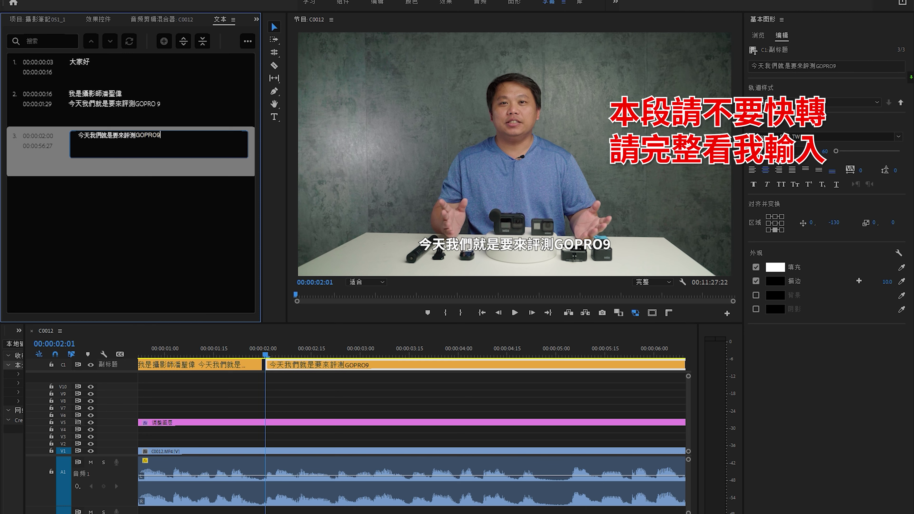
{"action": "left_click", "coordinate": [212, 164]}
{"action": "key", "text": "space"}
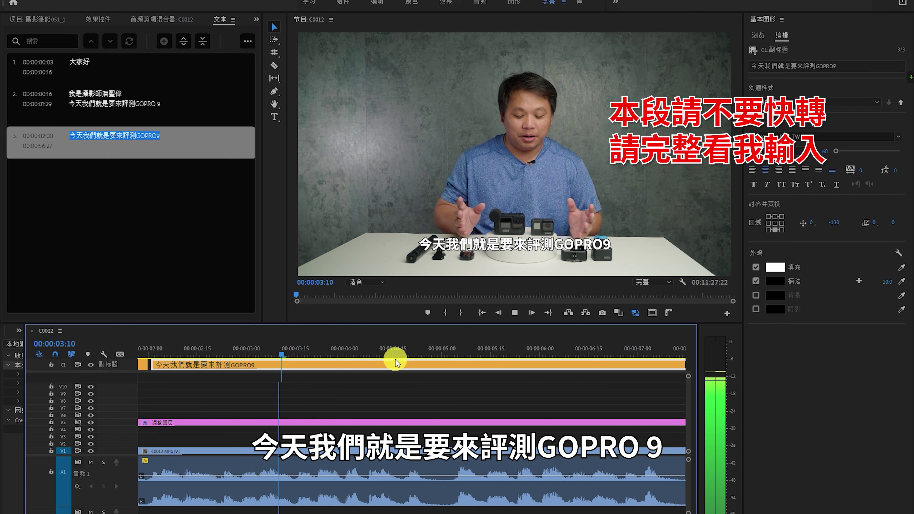
Step: Cut the caption at 00:00:04:26 and trim the fourth caption to start at 00:00:05:04
{"action": "key", "text": "space"}
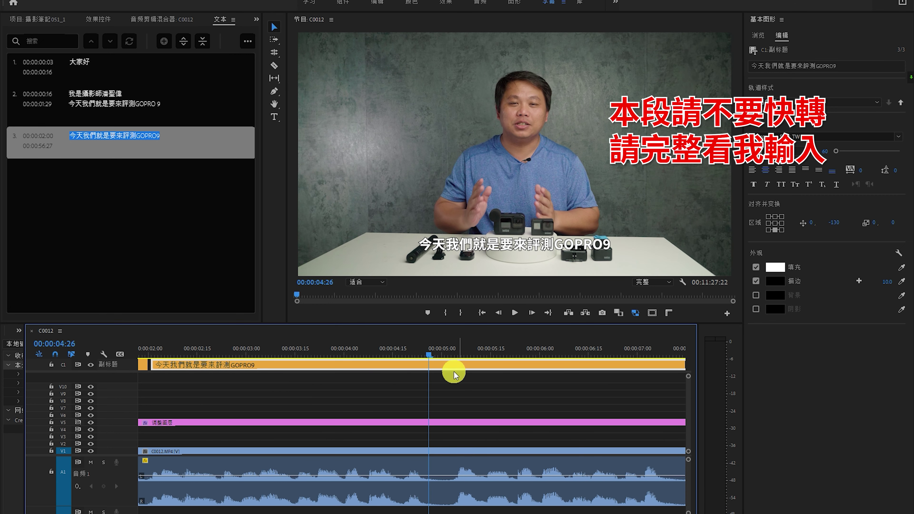
{"action": "left_click", "coordinate": [275, 65]}
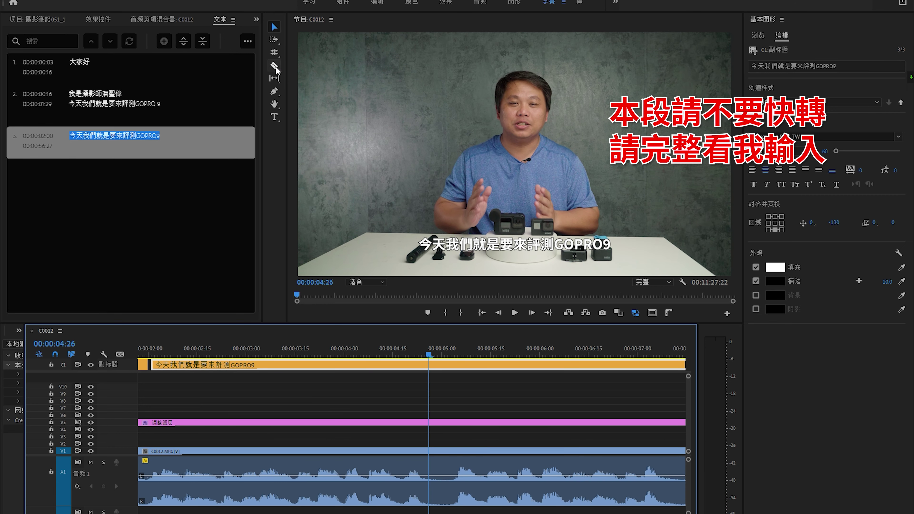
{"action": "left_click", "coordinate": [429, 365]}
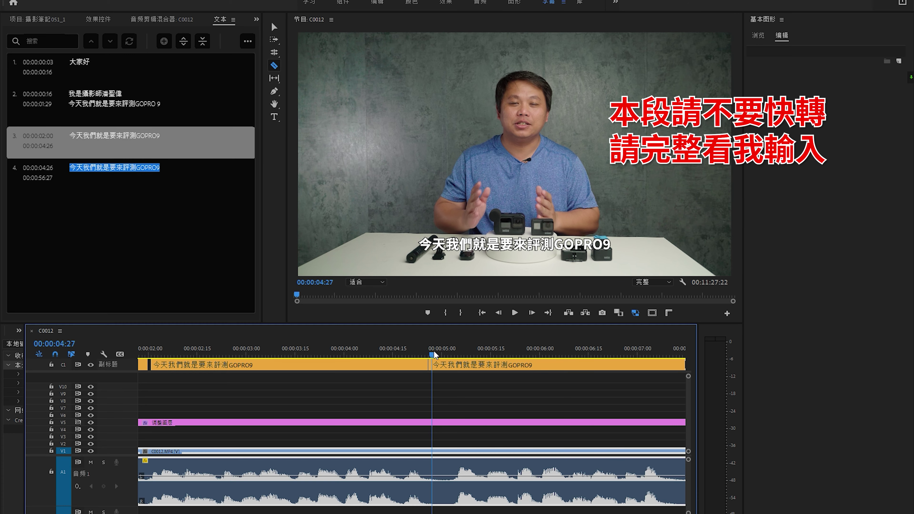
{"action": "left_click", "coordinate": [455, 354]}
{"action": "left_click", "coordinate": [304, 38]}
{"action": "left_click", "coordinate": [276, 29]}
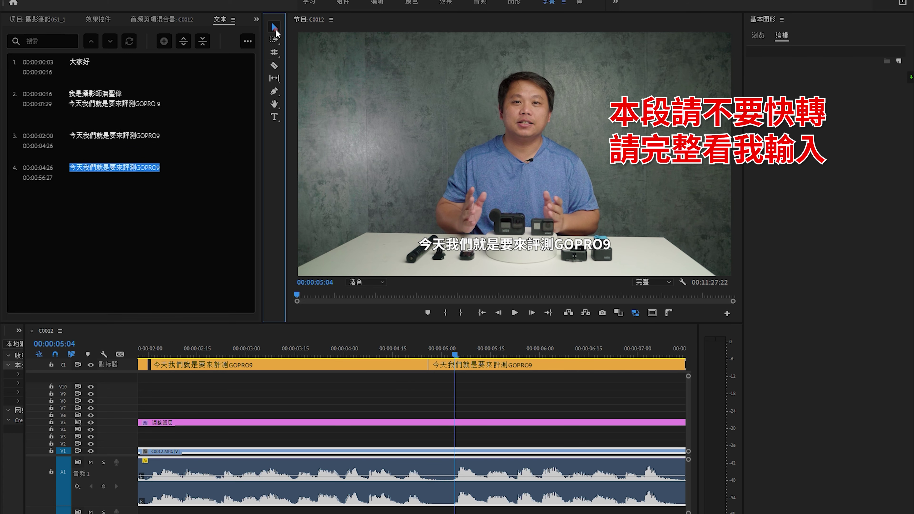
{"action": "left_click_drag", "start_coordinate": [441, 368], "coordinate": [464, 368]}
Step: Play back the fourth caption, then open its text in the Text panel for editing
{"action": "scroll", "coordinate": [434, 386], "scroll_direction": "down", "scroll_amount": 3}
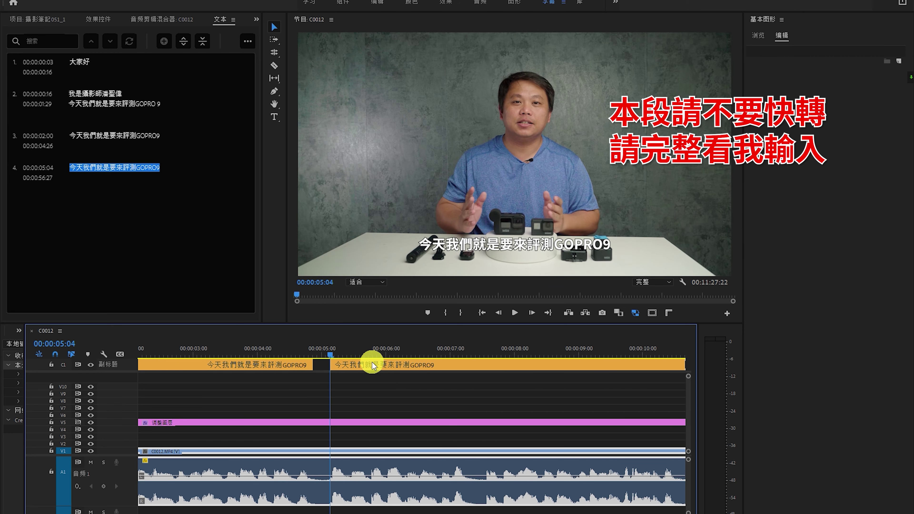
{"action": "key", "text": "space"}
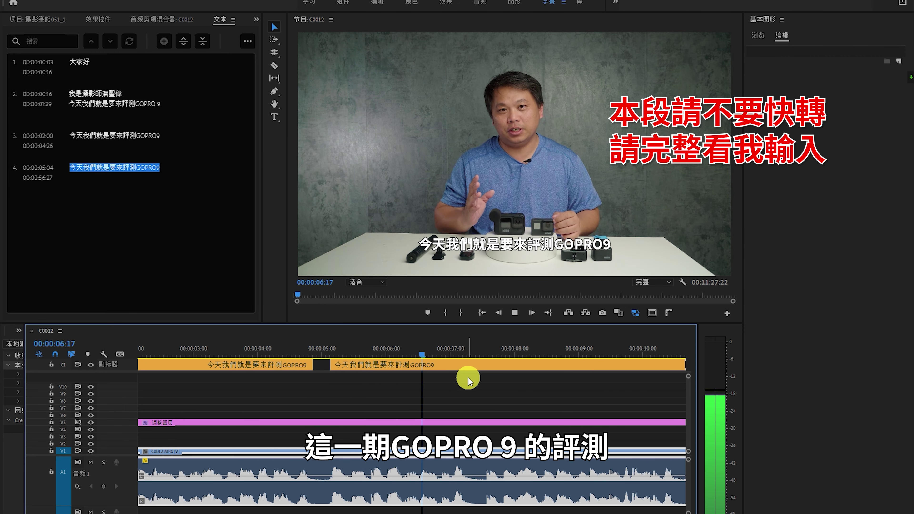
{"action": "key", "text": "space"}
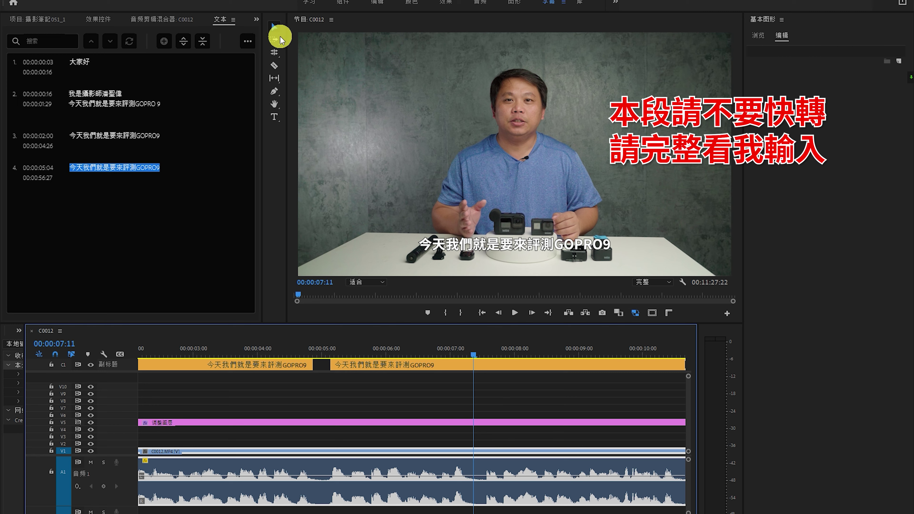
{"action": "double_click", "coordinate": [104, 167]}
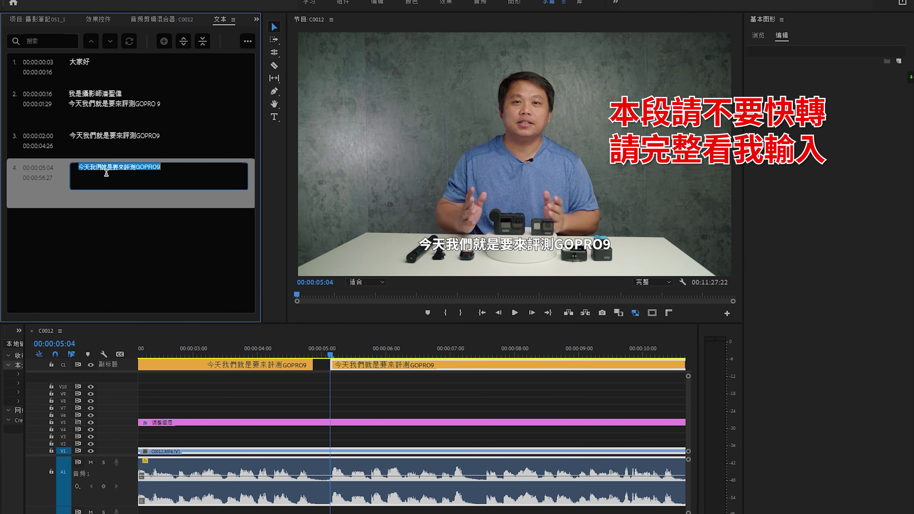
Step: Retype caption 4 as 這一期GOPRO 9 的評測 and razor-split it at 00:00:07:12
{"action": "type", "text": "這"}
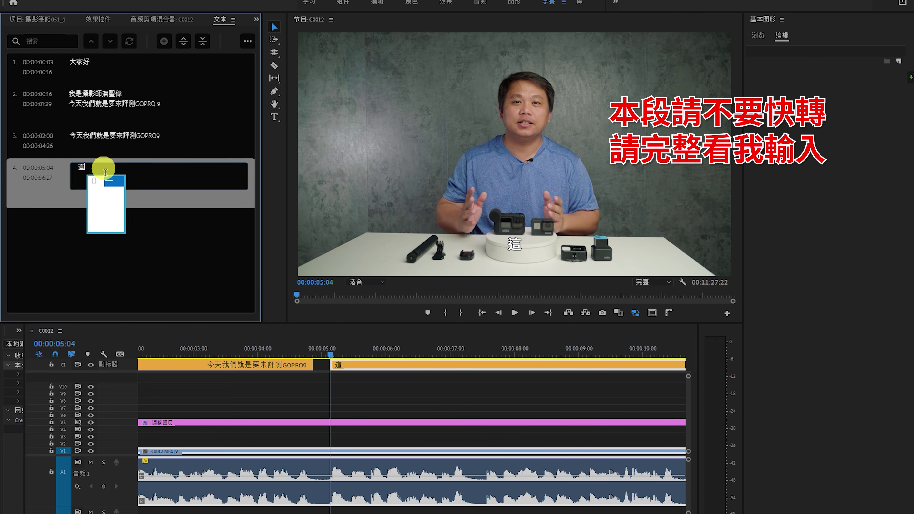
{"action": "type", "text": "一期"}
{"action": "type", "text": "GP"}
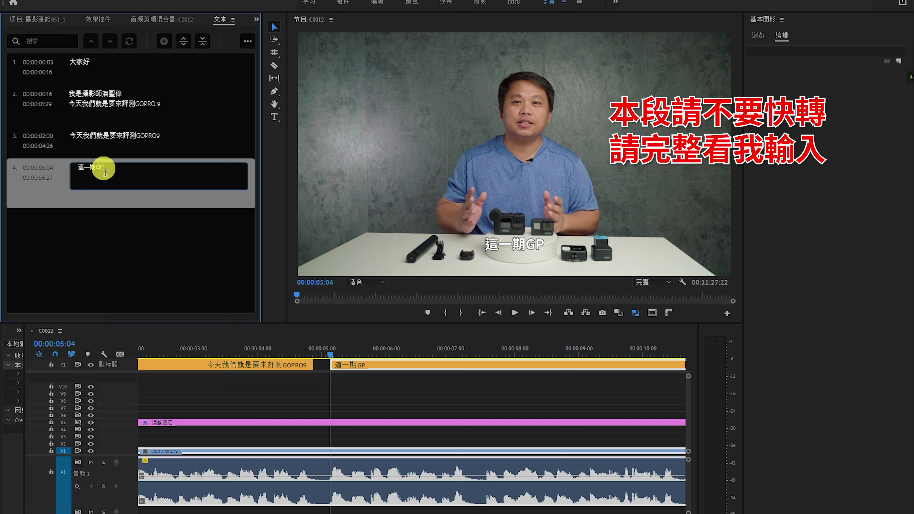
{"action": "key", "text": "BackSpace"}
{"action": "type", "text": "OPRO 9"}
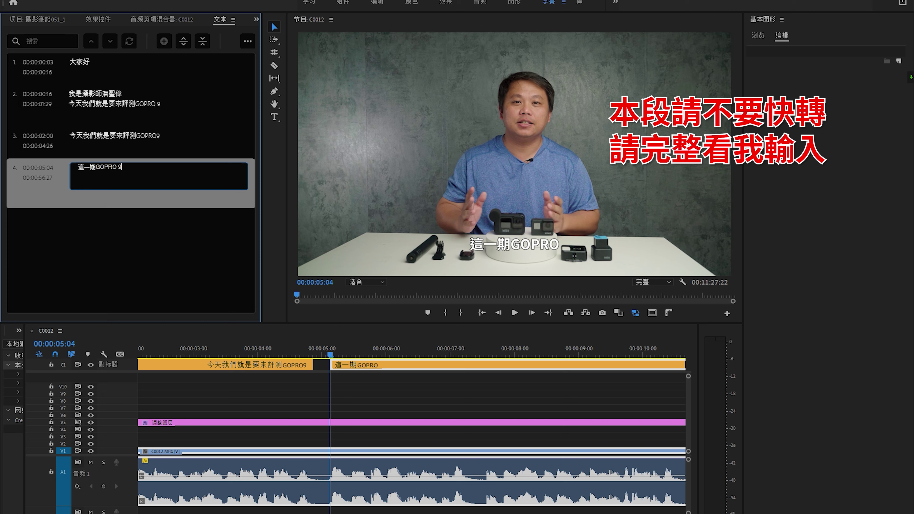
{"action": "type", "text": " 的評W"}
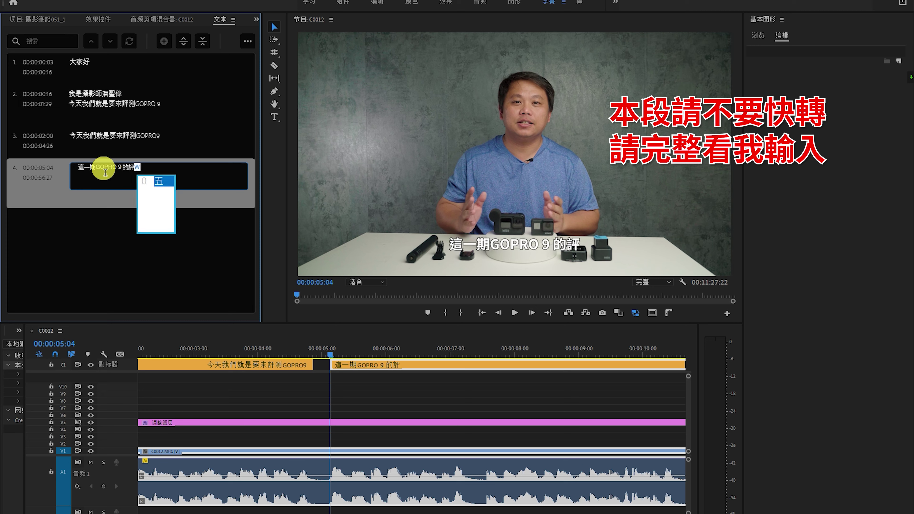
{"action": "type", "text": "測"}
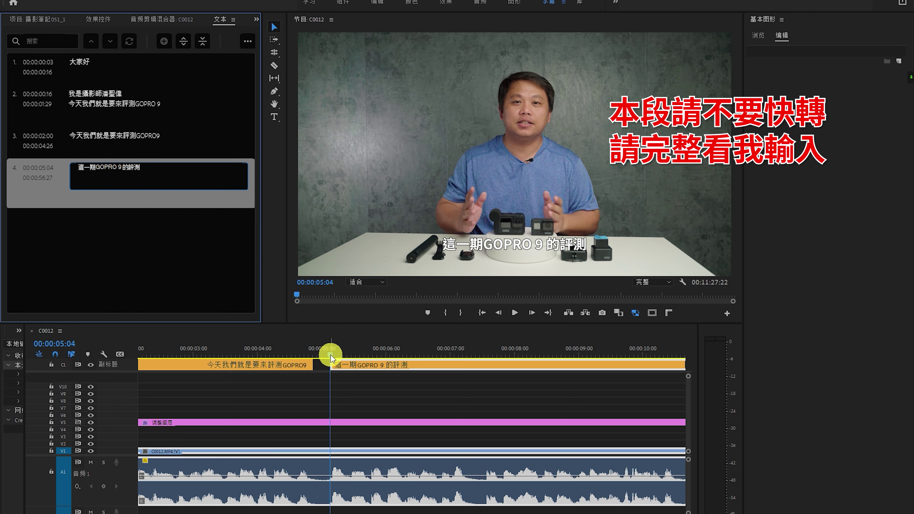
{"action": "left_click", "coordinate": [331, 356]}
{"action": "key", "text": "space"}
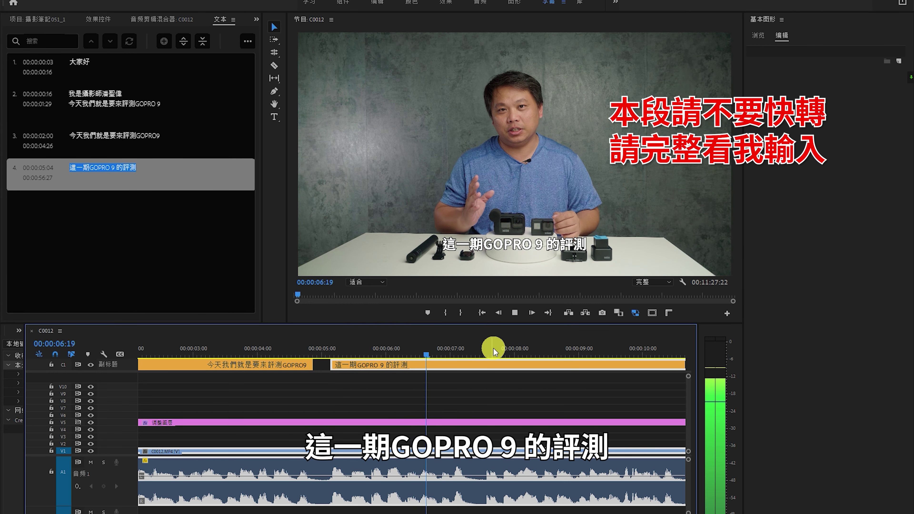
{"action": "key", "text": "space"}
{"action": "key", "text": "c"}
{"action": "left_click", "coordinate": [478, 365]}
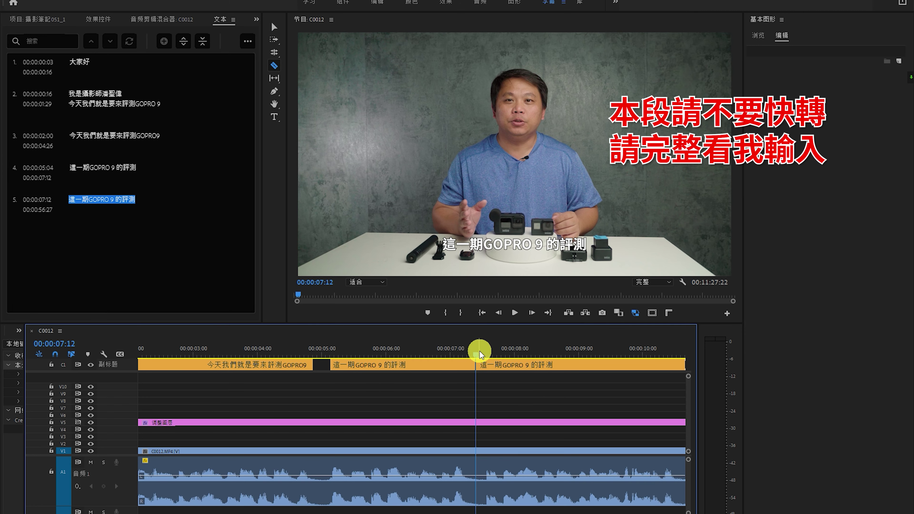
Step: Trim the fifth caption's start 3 frames later to 00:00:07:15
{"action": "left_click", "coordinate": [476, 366]}
{"action": "key", "text": "v"}
{"action": "mouse_move", "coordinate": [478, 365]}
{"action": "left_mouse_down"}
{"action": "mouse_move", "coordinate": [495, 368]}
{"action": "mouse_move", "coordinate": [484, 365]}
{"action": "left_mouse_up"}
{"action": "left_click", "coordinate": [480, 348]}
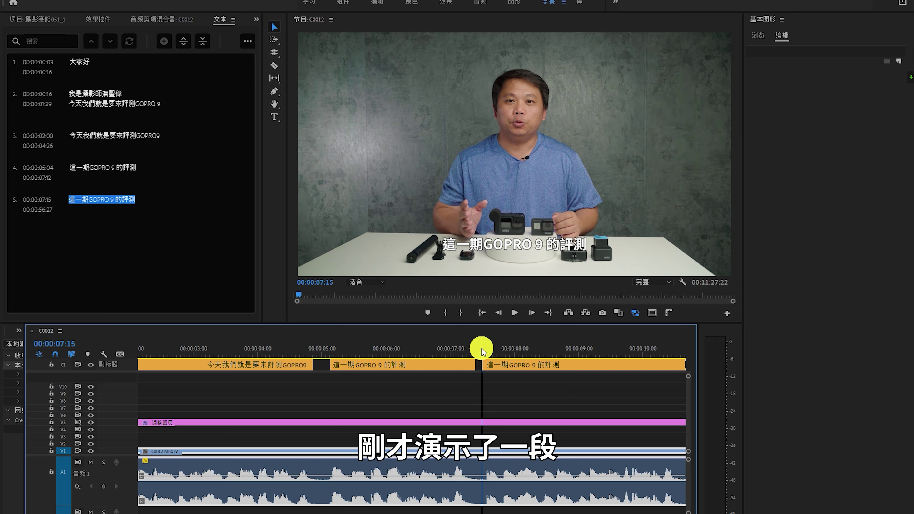
Step: Scrub the playhead back to 00:00:05:01
{"action": "left_click", "coordinate": [180, 348]}
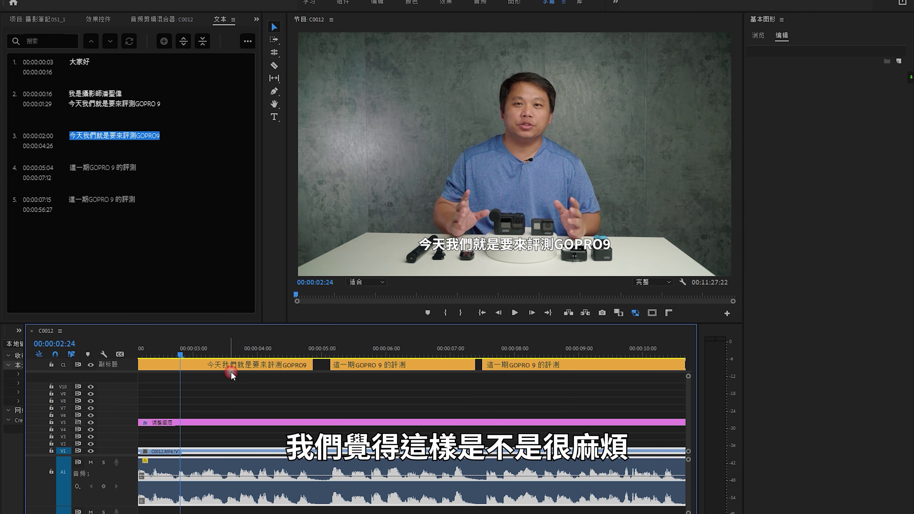
{"action": "scroll", "coordinate": [237, 375], "scroll_direction": "up", "scroll_amount": 2}
{"action": "left_click_drag", "start_coordinate": [324, 352], "coordinate": [455, 347]}
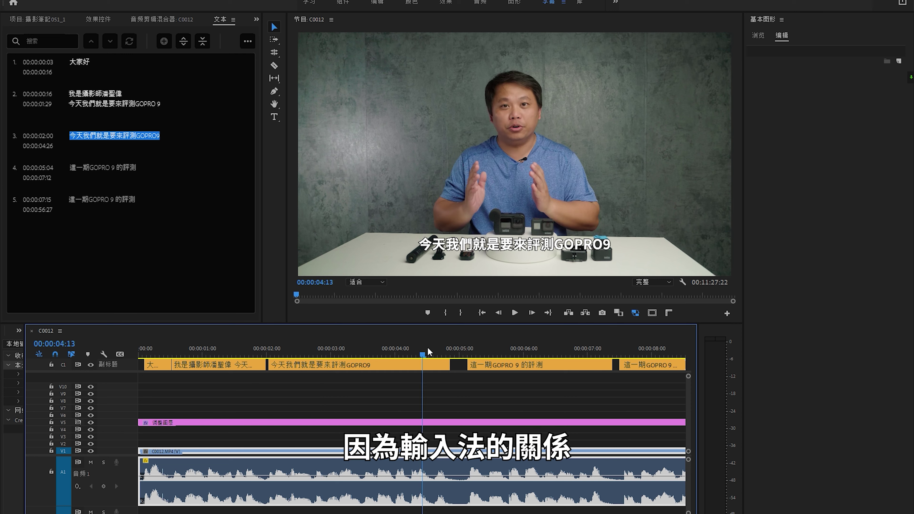
{"action": "left_click", "coordinate": [459, 347]}
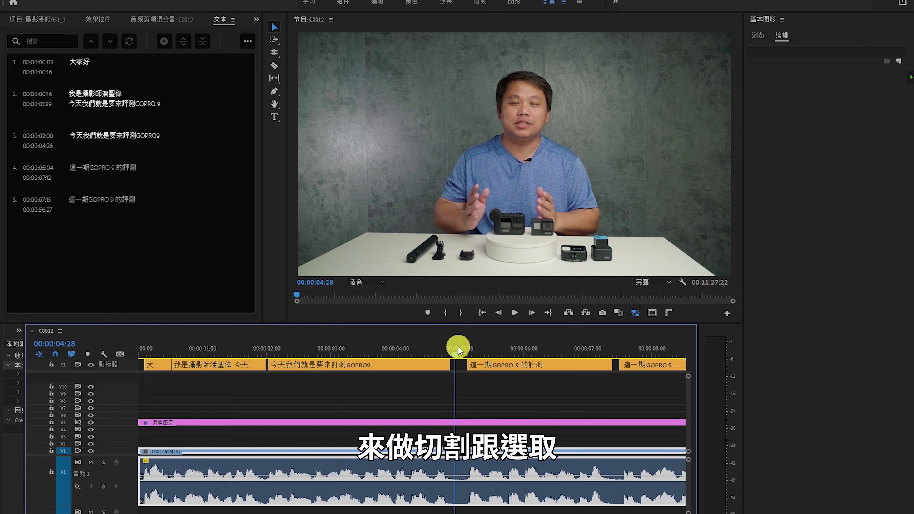
{"action": "left_click_drag", "start_coordinate": [458, 348], "coordinate": [463, 351]}
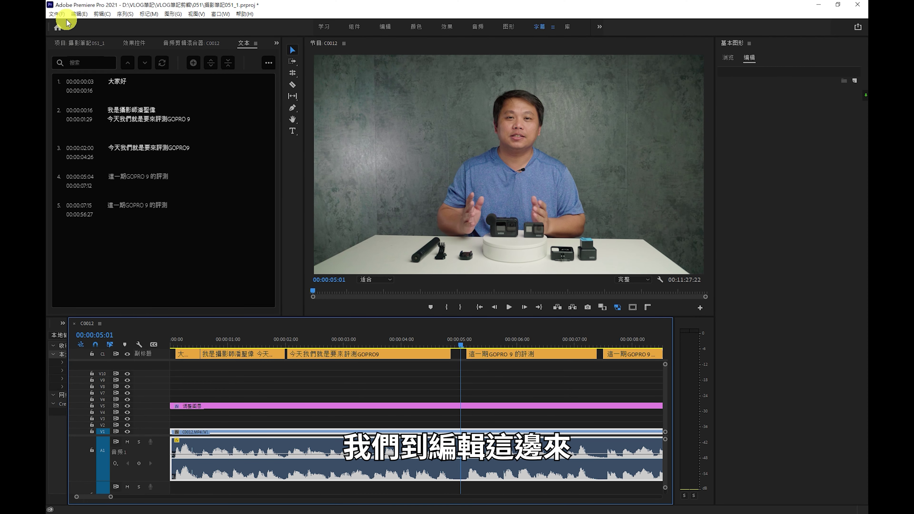
Step: In Keyboard Shortcuts, assign F1 to the Selection Tool and F2 to the Razor Tool, then confirm
{"action": "left_click", "coordinate": [78, 14]}
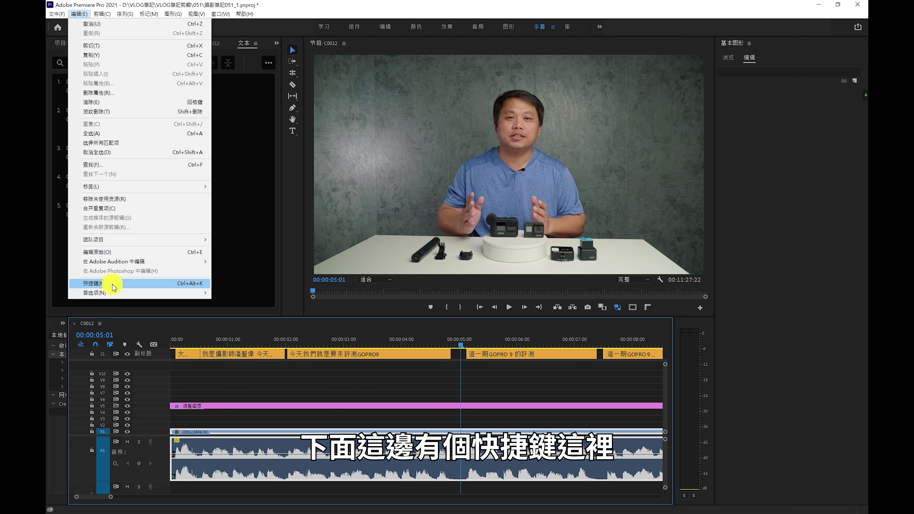
{"action": "left_click", "coordinate": [180, 285]}
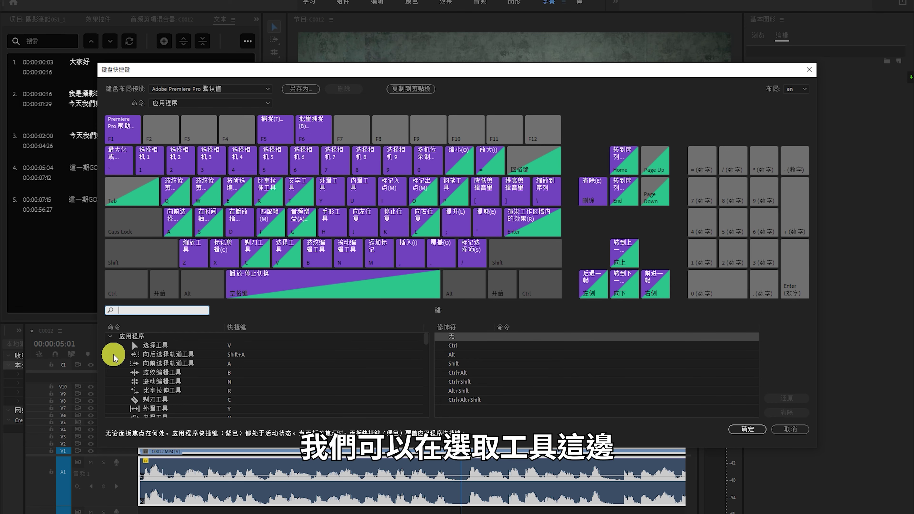
{"action": "left_click", "coordinate": [152, 348]}
{"action": "left_click", "coordinate": [224, 346]}
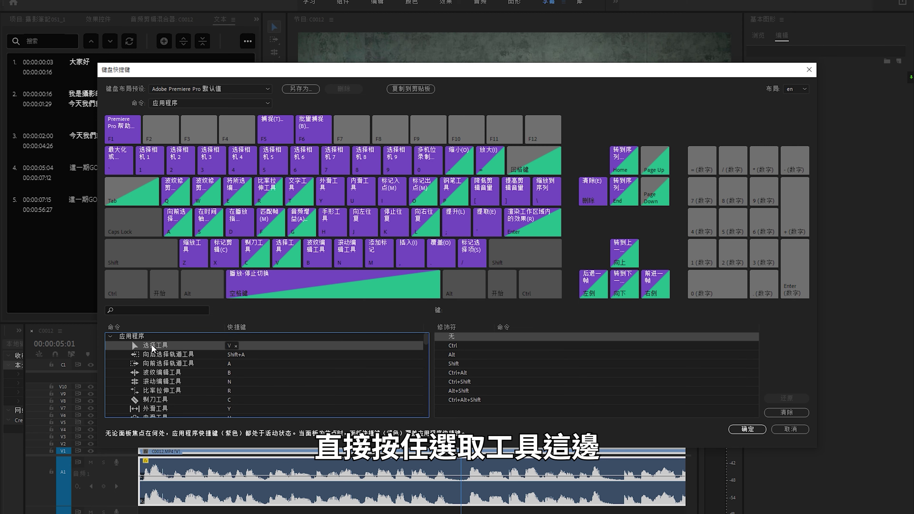
{"action": "mouse_move", "coordinate": [152, 348]}
{"action": "left_mouse_down"}
{"action": "mouse_move", "coordinate": [142, 182]}
{"action": "mouse_move", "coordinate": [126, 131]}
{"action": "left_mouse_up"}
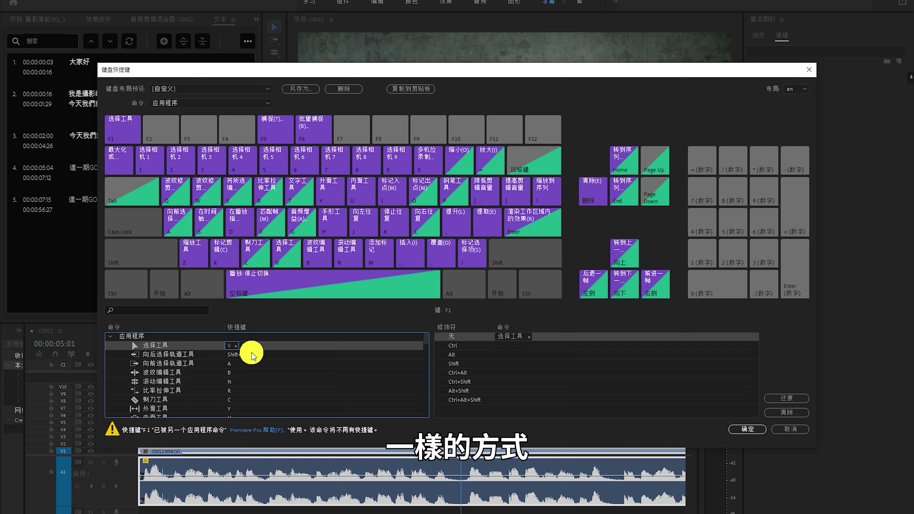
{"action": "left_click", "coordinate": [160, 400]}
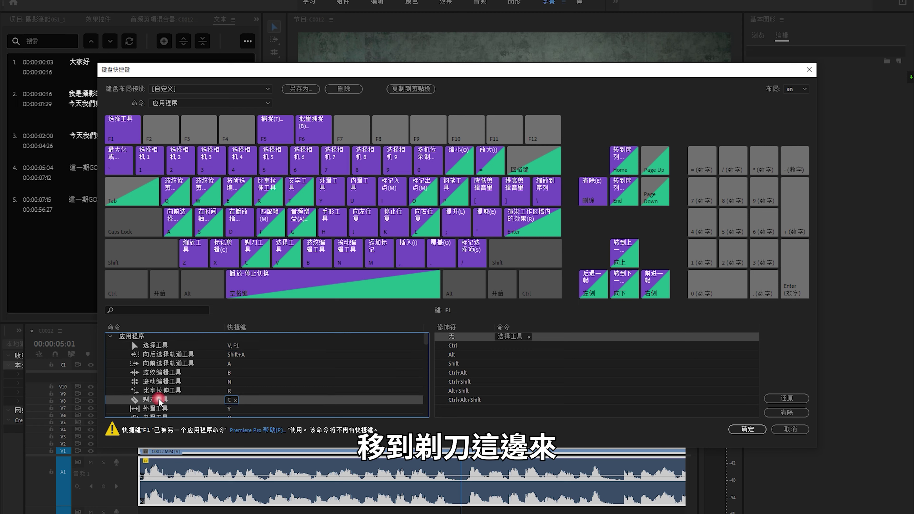
{"action": "left_click_drag", "start_coordinate": [165, 399], "coordinate": [160, 132]}
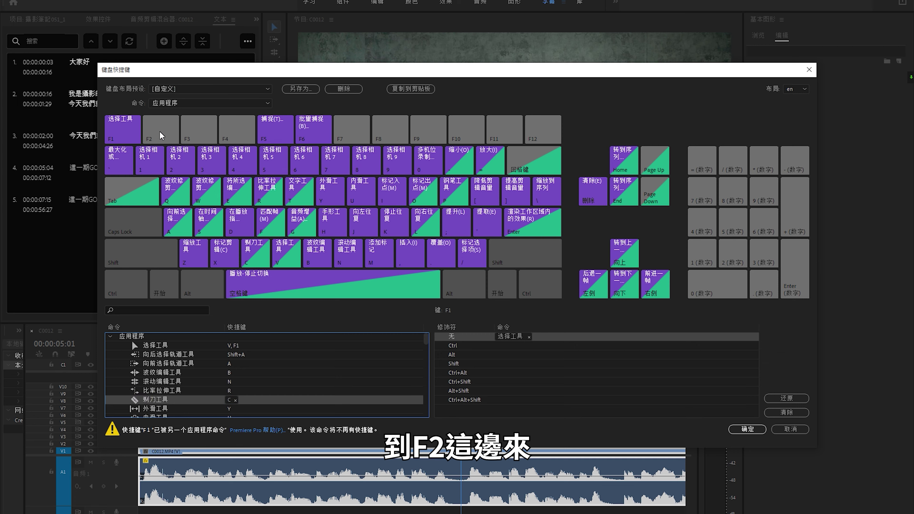
{"action": "left_click_drag", "start_coordinate": [160, 136], "coordinate": [161, 134]}
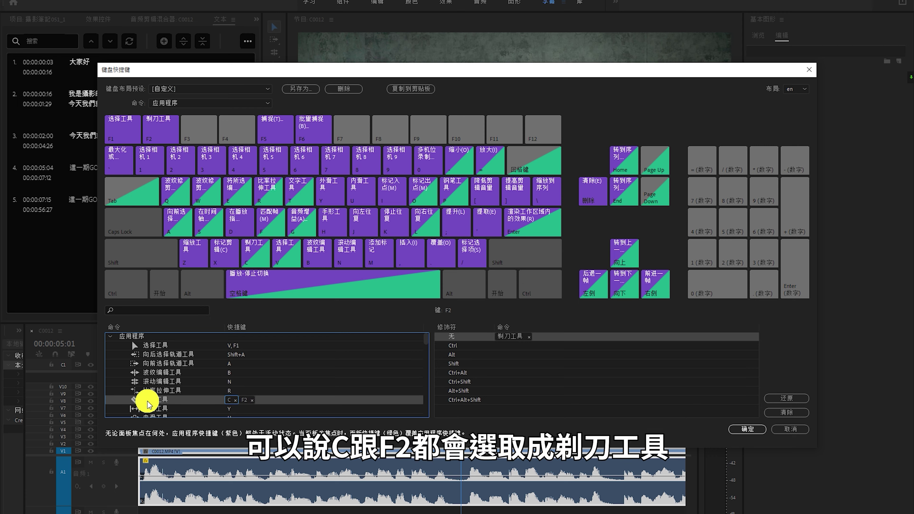
{"action": "left_click", "coordinate": [742, 430]}
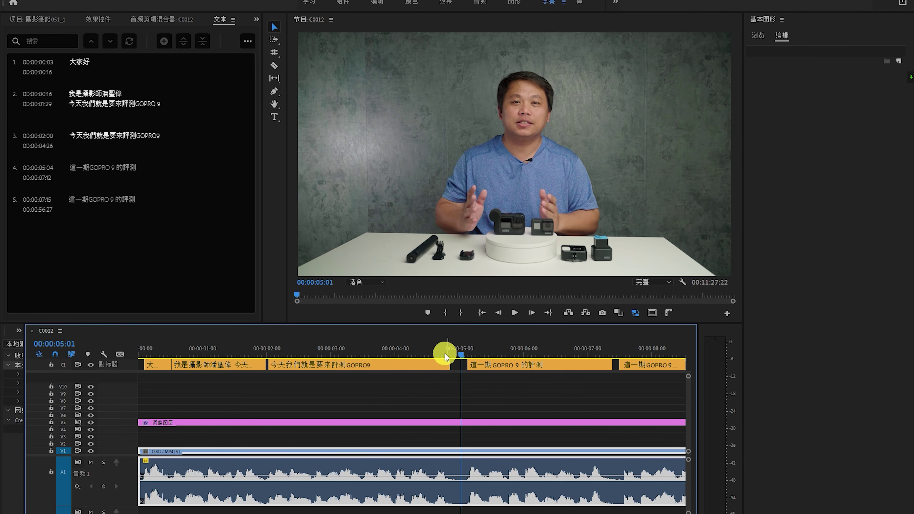
Step: Play to 00:00:10:18 and razor-split the fifth caption there
{"action": "scroll", "coordinate": [435, 357], "scroll_direction": "down", "scroll_amount": 5}
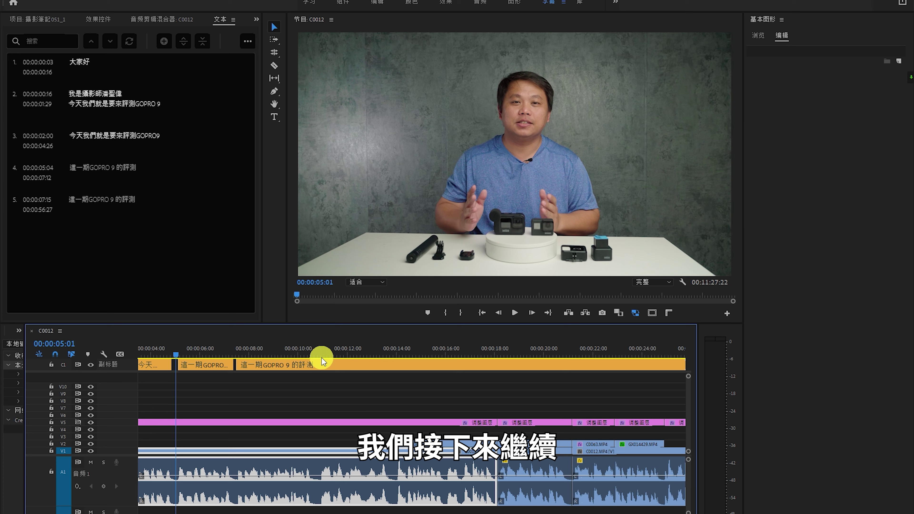
{"action": "key", "text": "space"}
{"action": "left_click", "coordinate": [241, 346]}
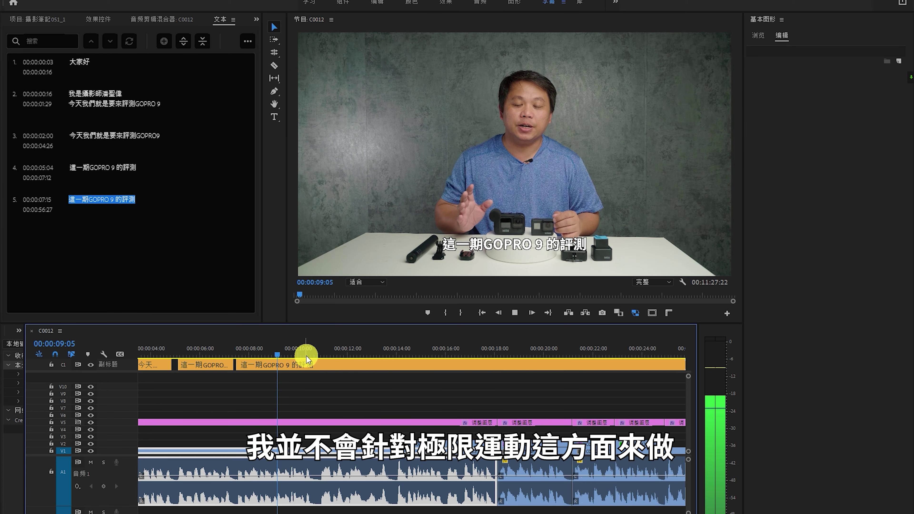
{"action": "key", "text": "space"}
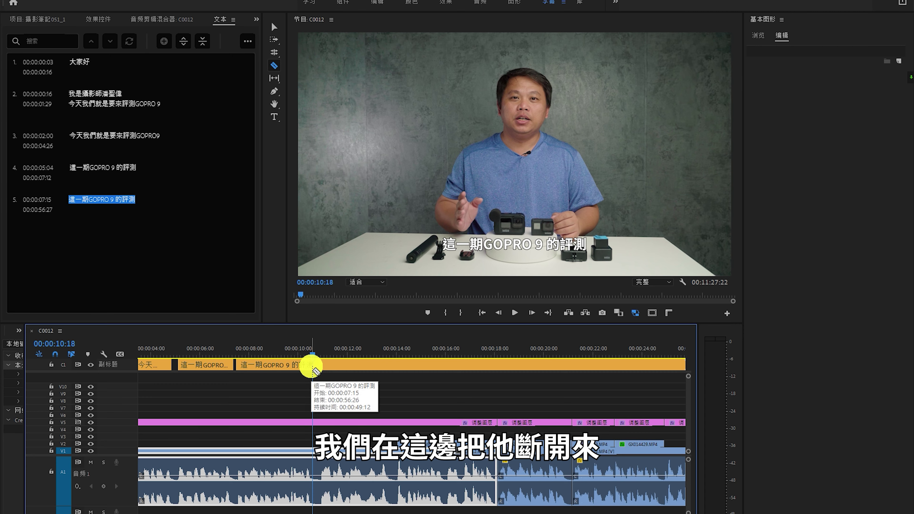
{"action": "left_click", "coordinate": [313, 365]}
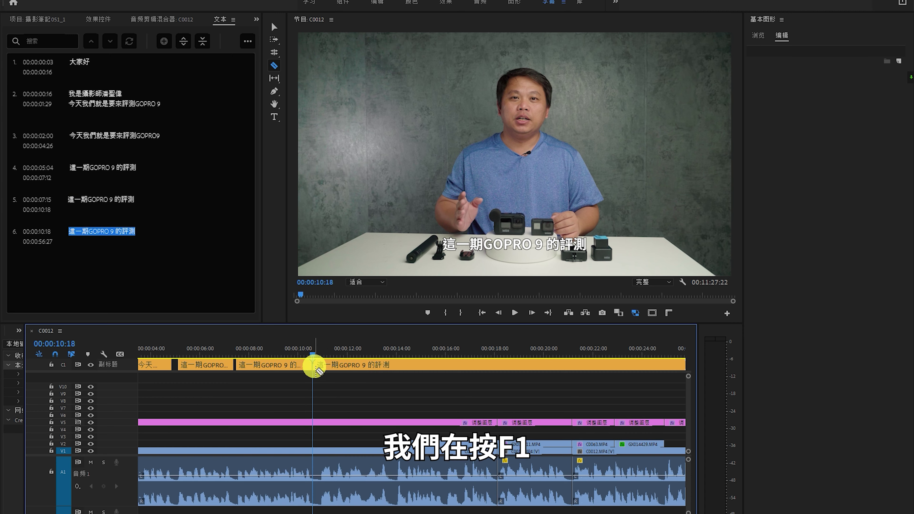
Step: Return to the Selection tool and select the sixth caption entry in the Text panel
{"action": "key", "text": "v"}
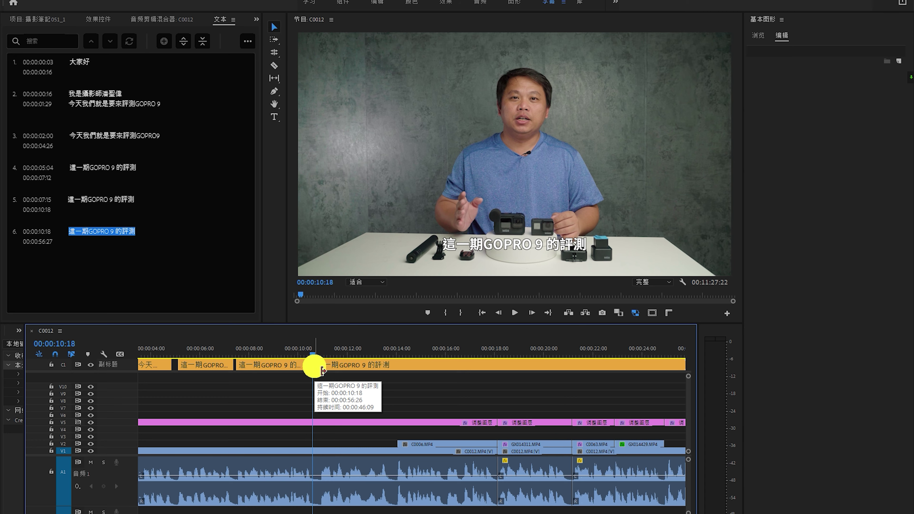
{"action": "left_click", "coordinate": [268, 367]}
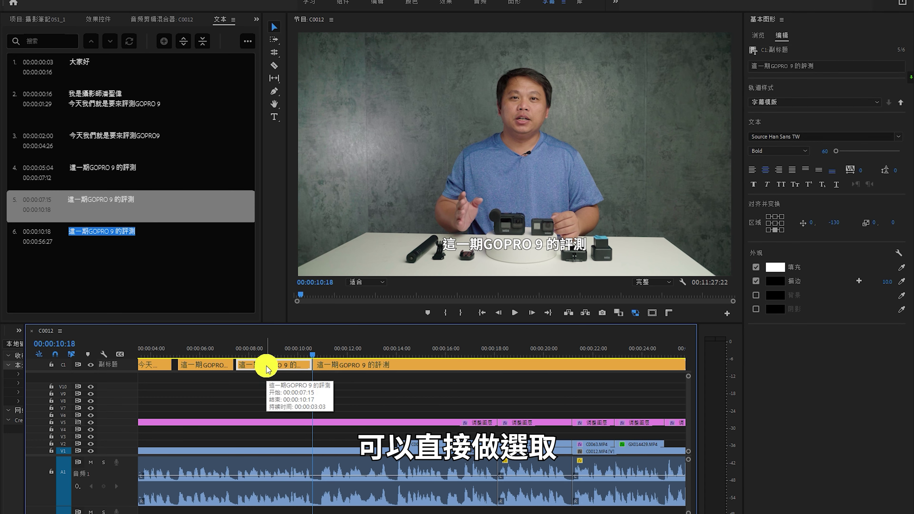
{"action": "left_click", "coordinate": [126, 236]}
{"action": "left_click", "coordinate": [124, 234]}
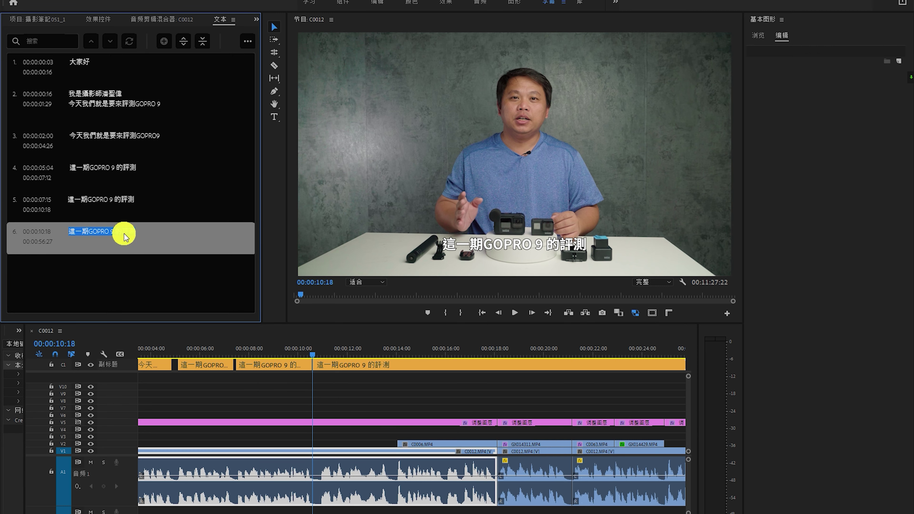
Step: Delete the text of caption 6, leaving an empty placeholder
{"action": "double_click", "coordinate": [124, 236]}
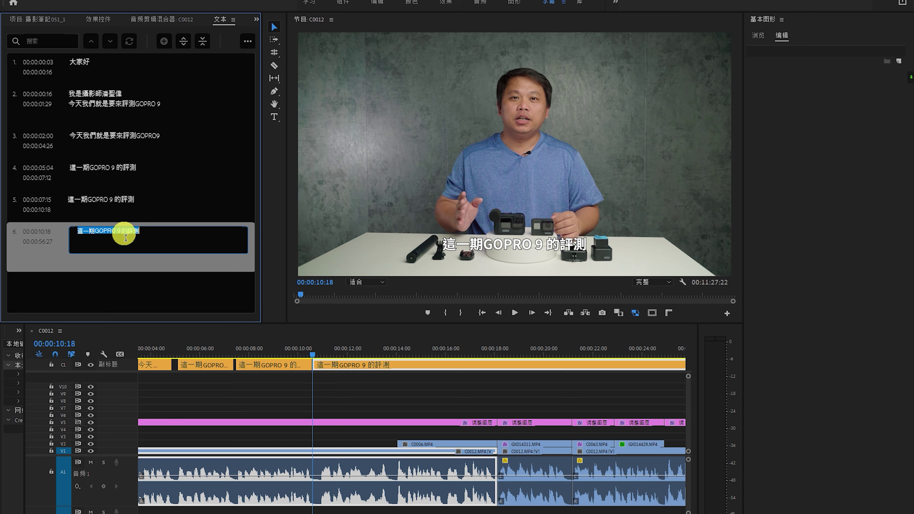
{"action": "key", "text": "BackSpace"}
{"action": "left_click", "coordinate": [246, 339]}
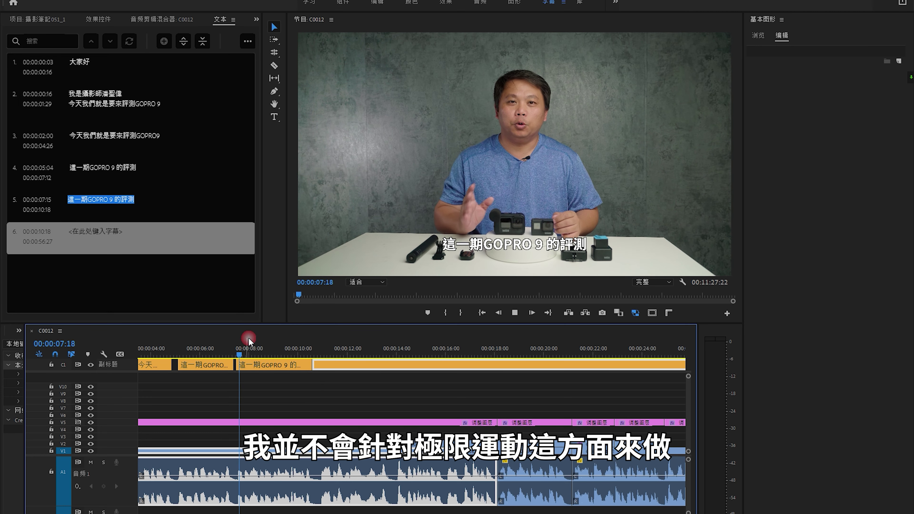
Step: Retype caption 5 as 我並不會針對極限運動這方面來做
{"action": "key", "text": "space"}
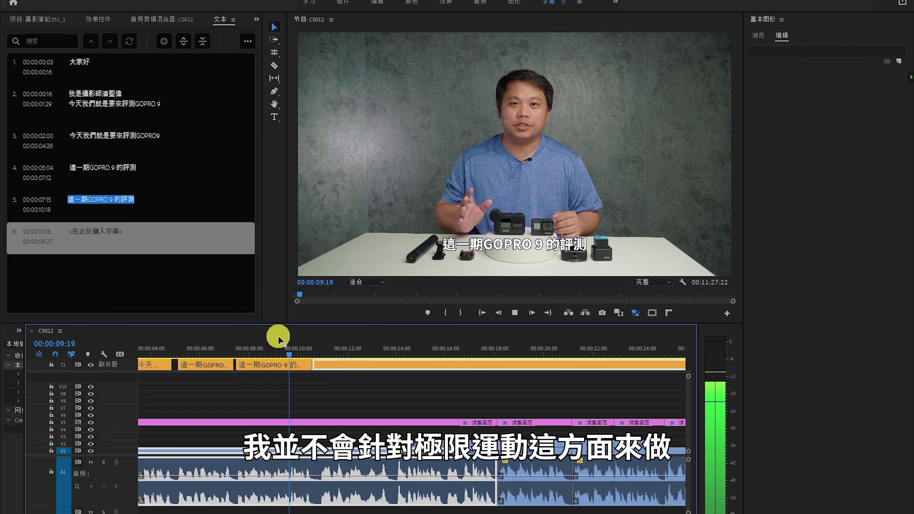
{"action": "double_click", "coordinate": [114, 200]}
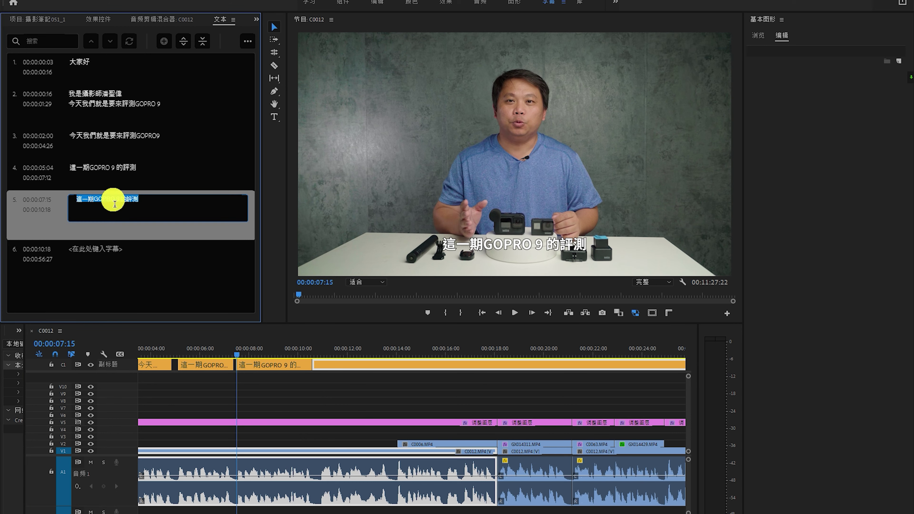
{"action": "type", "text": "我並不"}
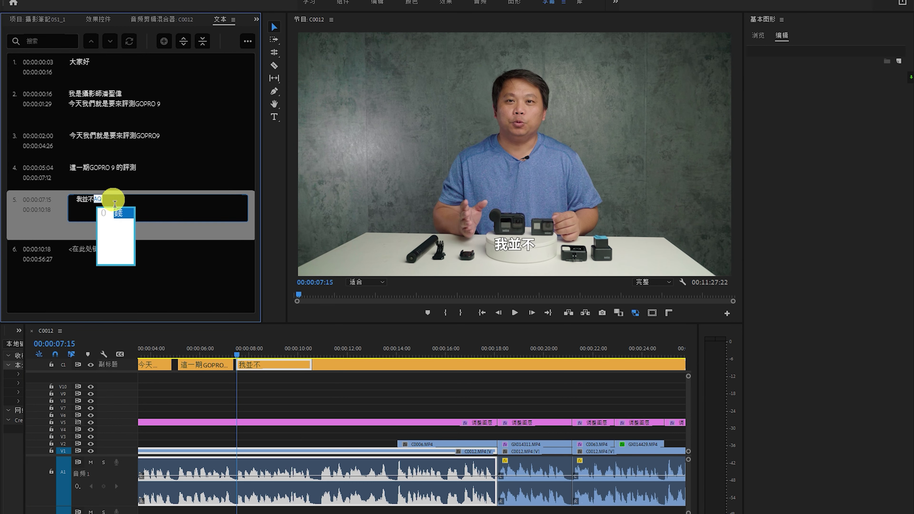
{"action": "type", "text": "會針對"}
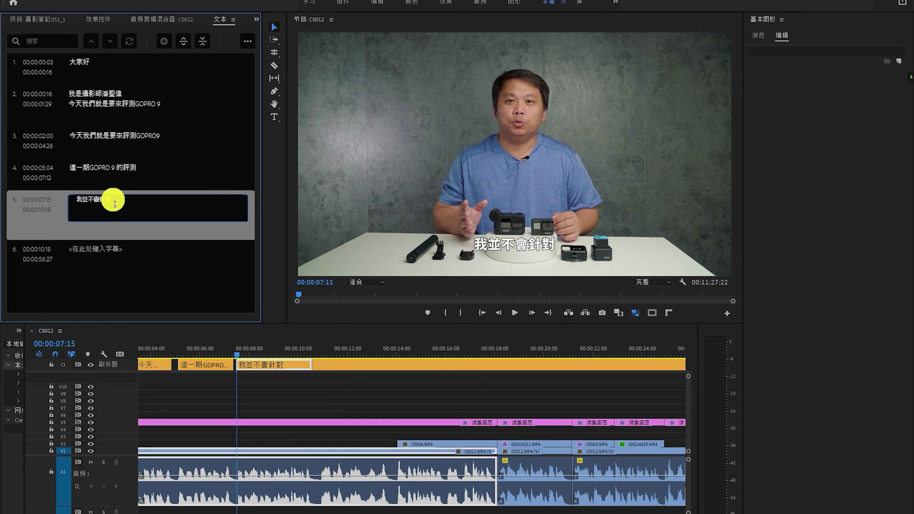
{"action": "type", "text": "極"}
{"action": "type", "text": "BD限"}
{"action": "type", "text": "運"}
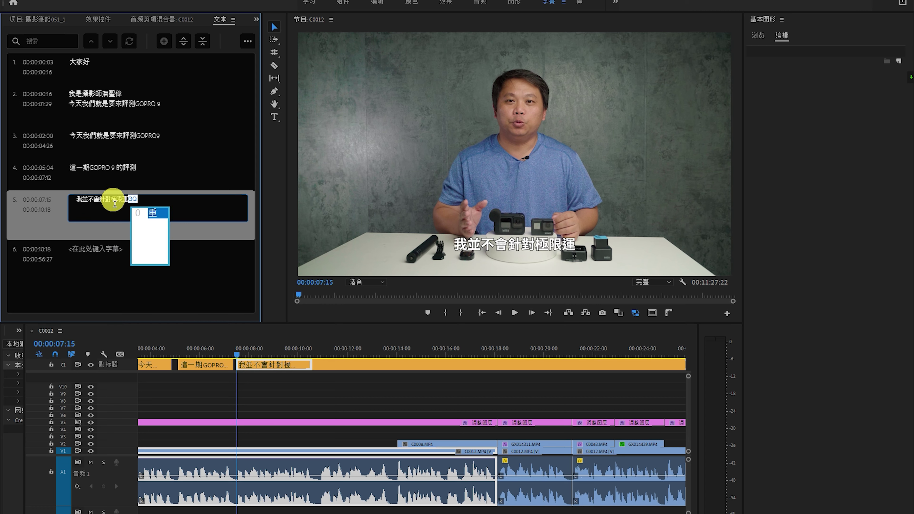
{"action": "type", "text": "動這方面來PJ做"}
{"action": "left_click", "coordinate": [269, 205]}
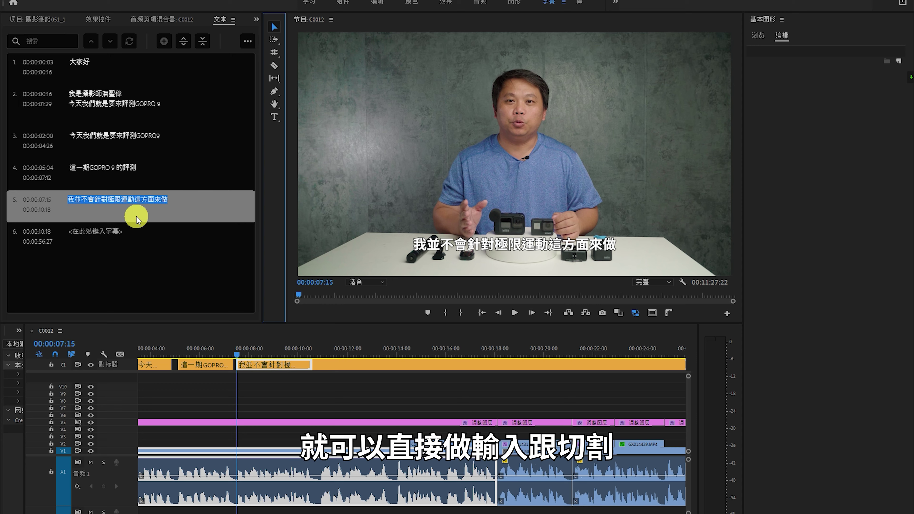
Step: Play from caption 6's start and razor-split the placeholder caption at 00:00:13:23
{"action": "mouse_move", "coordinate": [310, 342]}
{"action": "left_mouse_down"}
{"action": "mouse_move", "coordinate": [320, 340]}
{"action": "mouse_move", "coordinate": [318, 365]}
{"action": "left_mouse_up"}
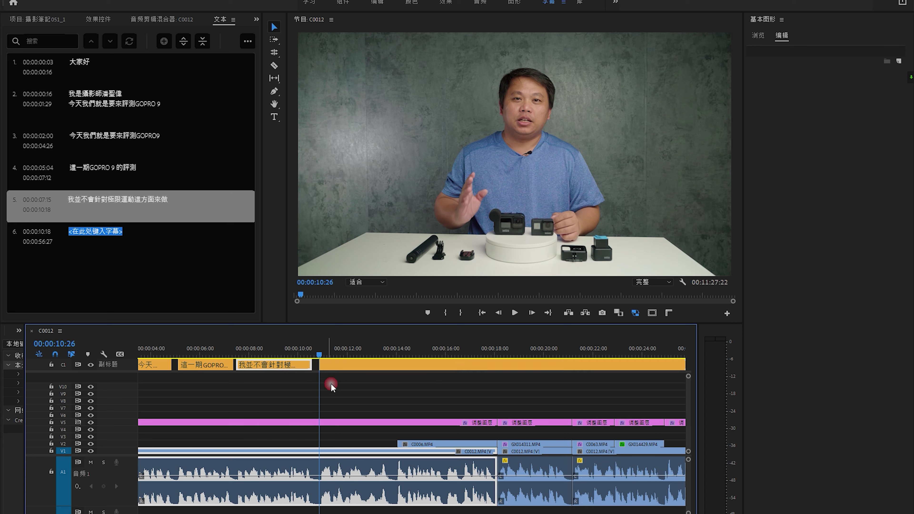
{"action": "key", "text": "space"}
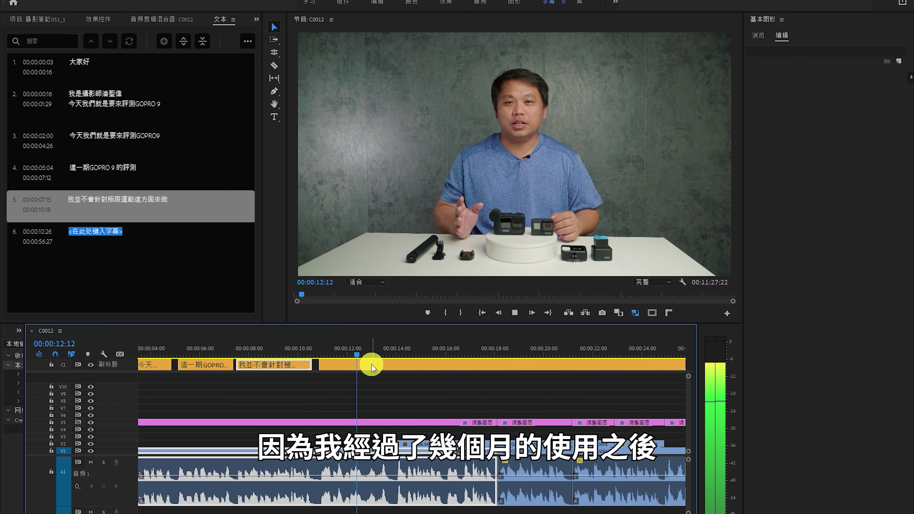
{"action": "key", "text": "space"}
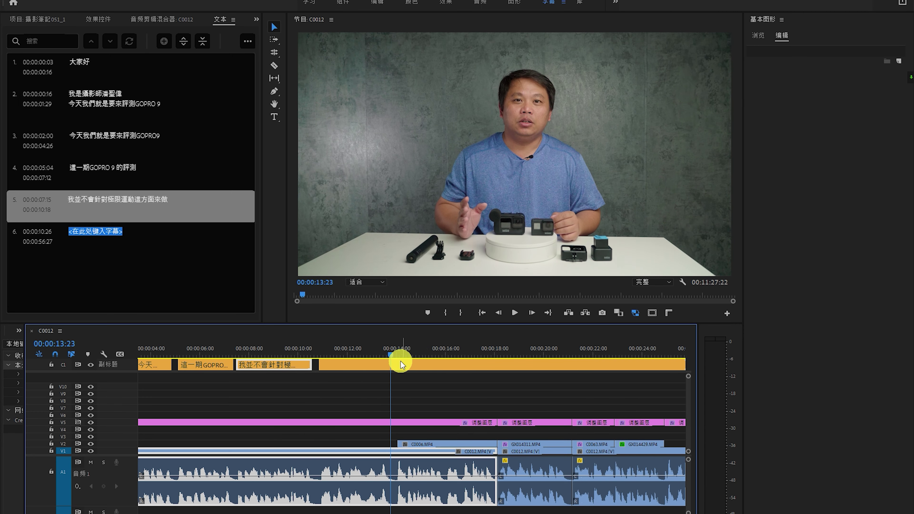
{"action": "key", "text": "c"}
{"action": "left_click", "coordinate": [395, 366]}
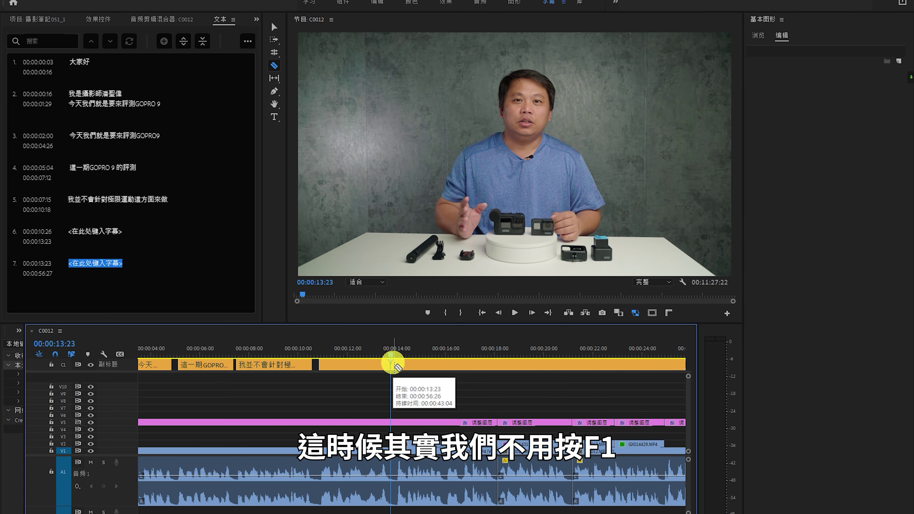
Step: Type 我使用了幾個月之後 as caption 6's text in the Text panel
{"action": "left_click", "coordinate": [108, 265]}
{"action": "left_click", "coordinate": [109, 266]}
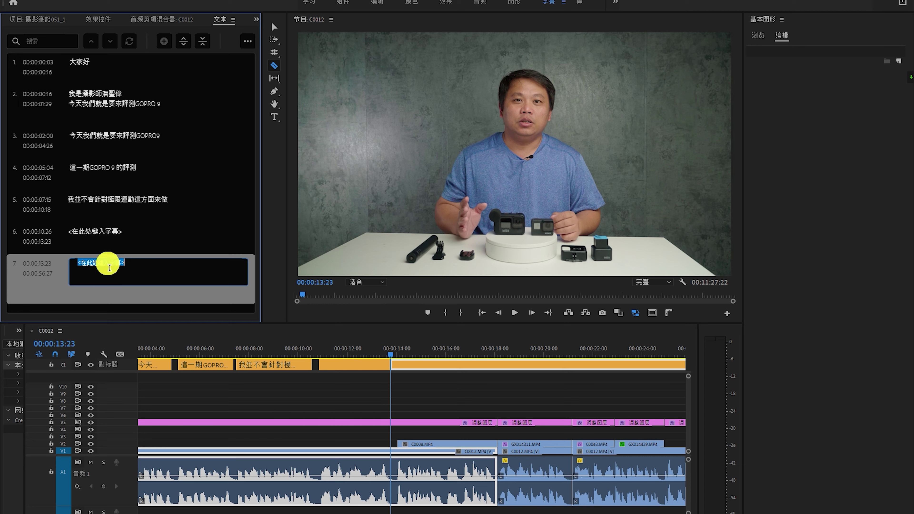
{"action": "double_click", "coordinate": [130, 232]}
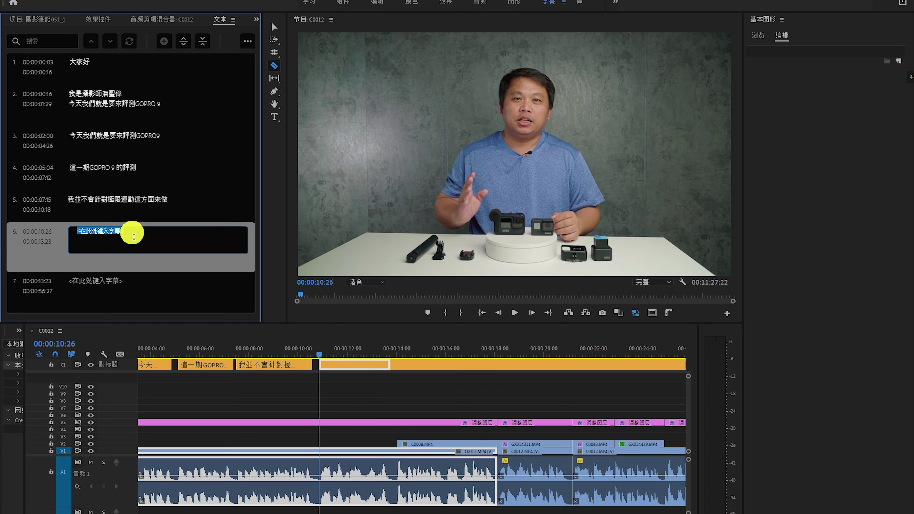
{"action": "type", "text": "我使幃了"}
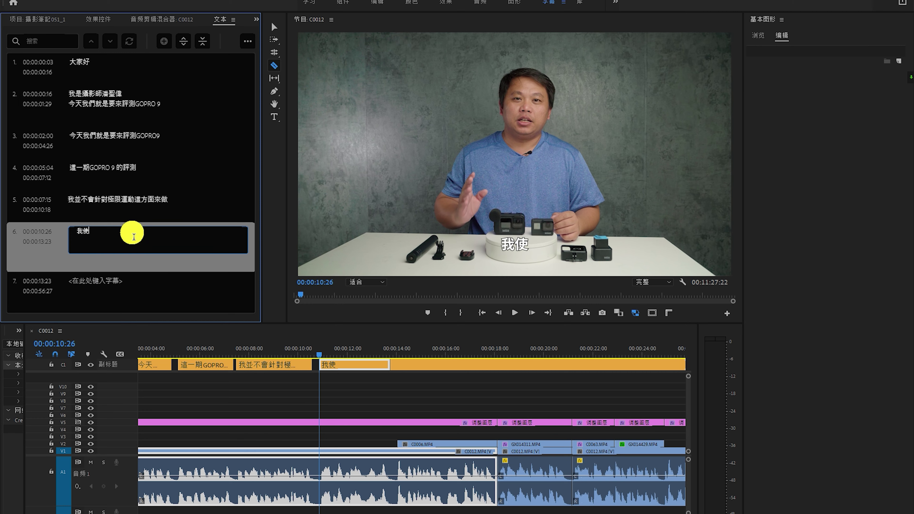
{"action": "type", "text": "用鄉"}
{"action": "type", "text": "幾"}
{"action": "type", "text": "個月之後"}
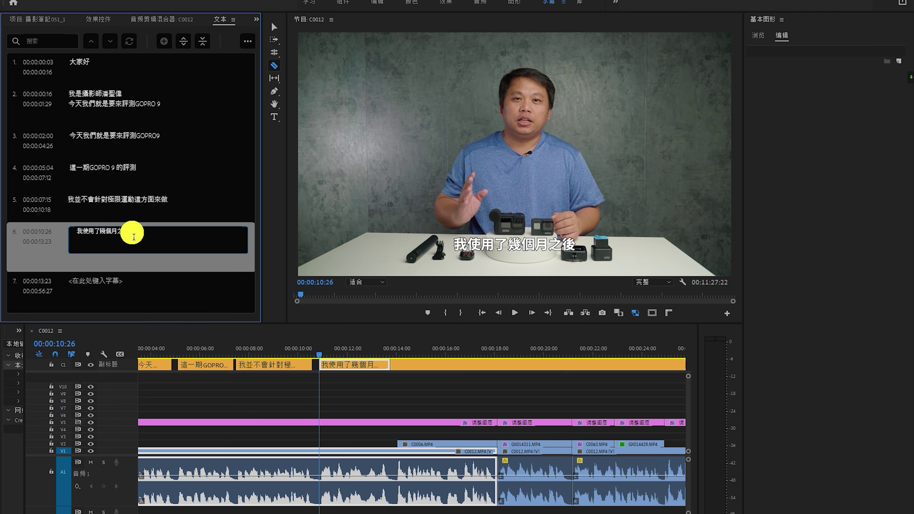
{"action": "key", "text": "Escape"}
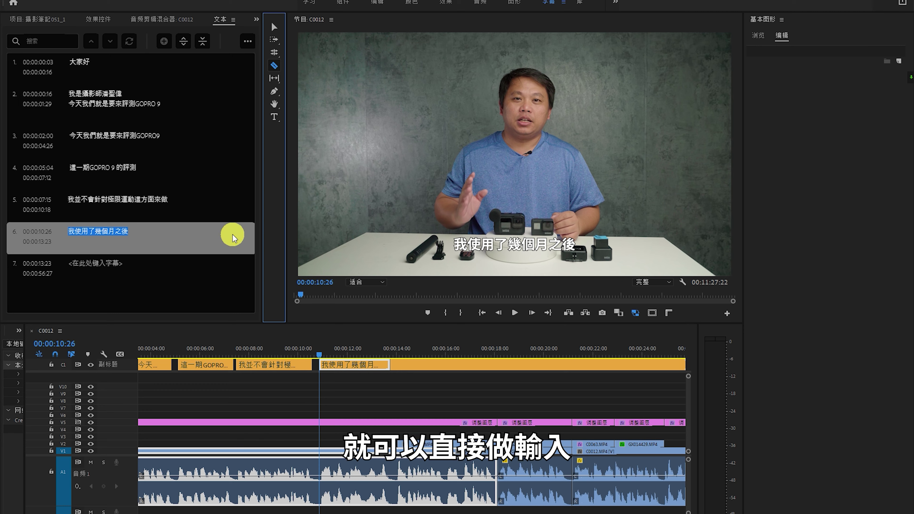
Step: Scrub to where speech resumes and park the playhead at 00:00:14:02
{"action": "left_click_drag", "start_coordinate": [322, 347], "coordinate": [393, 353]}
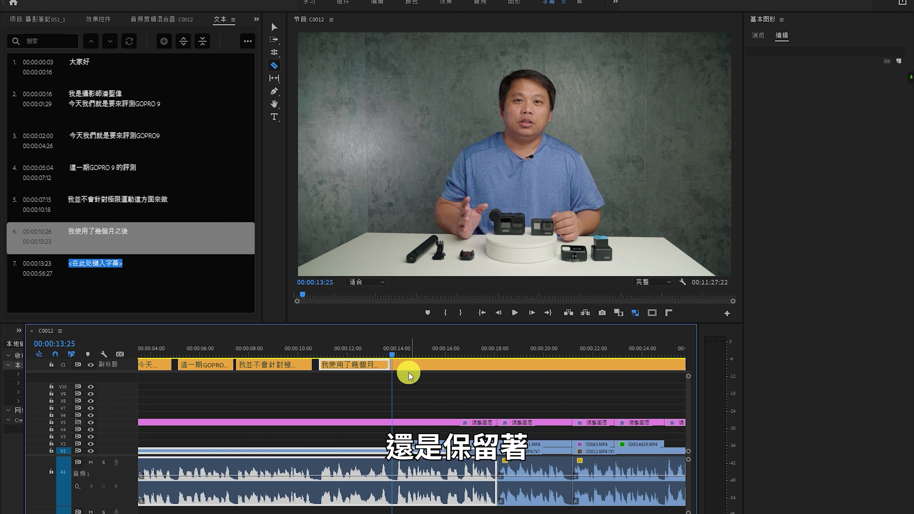
{"action": "left_click_drag", "start_coordinate": [392, 355], "coordinate": [399, 356]}
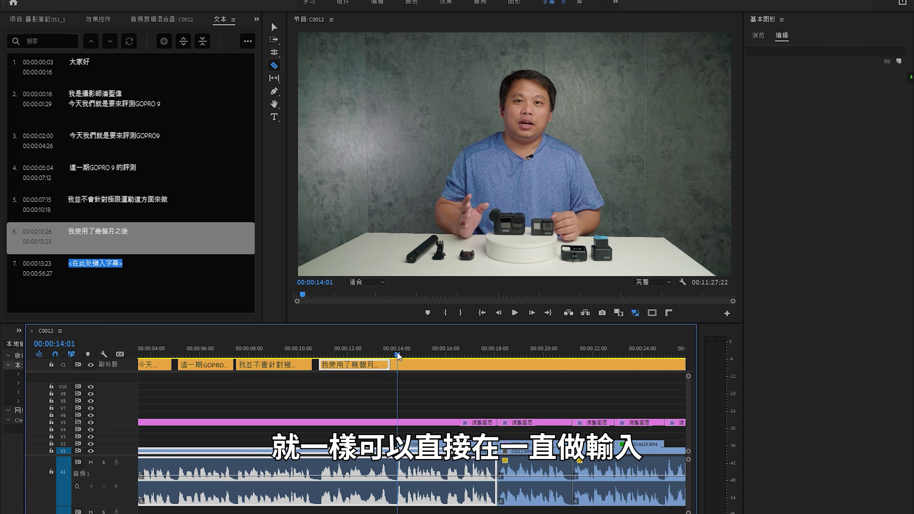
{"action": "mouse_move", "coordinate": [399, 356]}
{"action": "left_mouse_down"}
{"action": "mouse_move", "coordinate": [466, 358]}
{"action": "mouse_move", "coordinate": [397, 361]}
{"action": "left_mouse_up"}
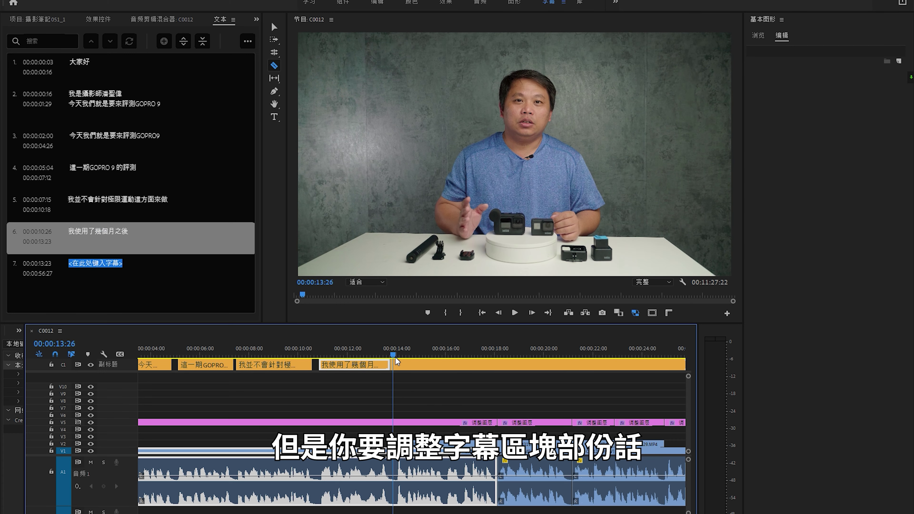
{"action": "left_click_drag", "start_coordinate": [397, 361], "coordinate": [398, 357]}
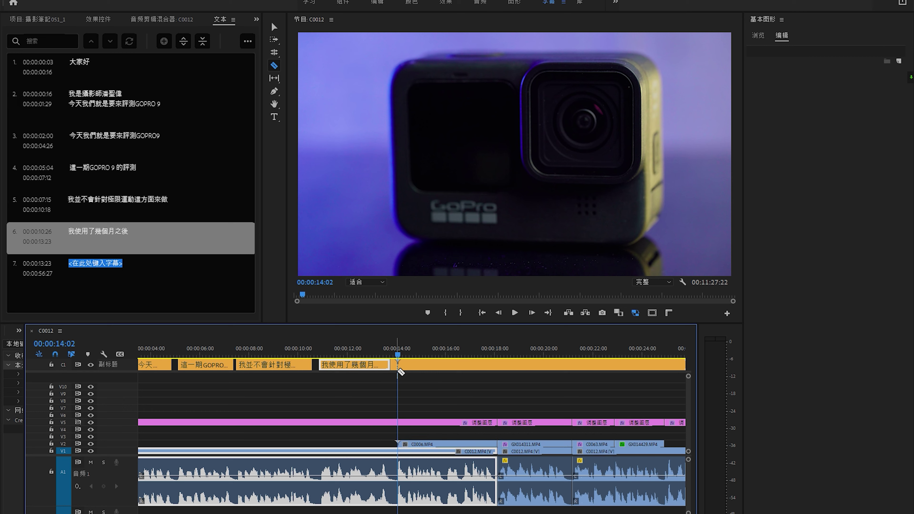
Step: Trim caption 7's left edge to start at 00:00:14:02 with the Selection tool
{"action": "left_click", "coordinate": [393, 355]}
{"action": "key", "text": "v"}
{"action": "left_click_drag", "start_coordinate": [391, 365], "coordinate": [377, 343]}
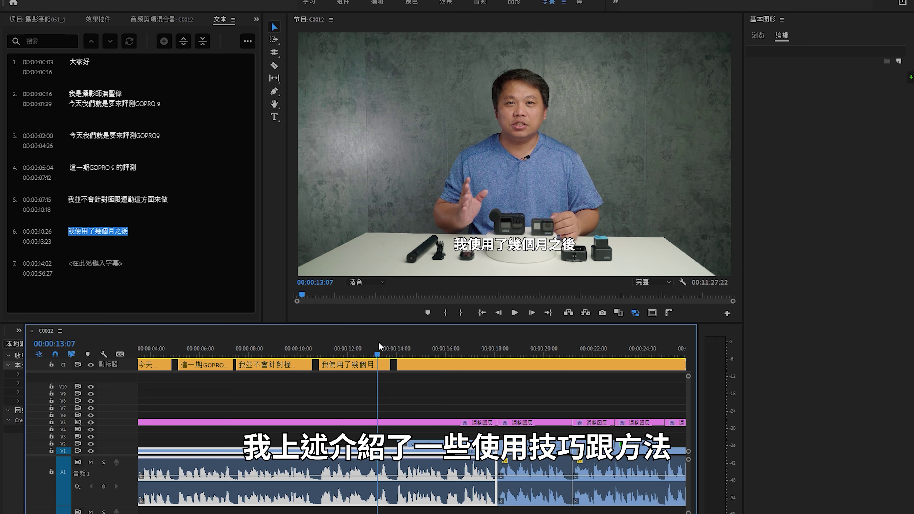
Step: Review the caption timing and delete the empty seventh caption clip
{"action": "left_click_drag", "start_coordinate": [379, 342], "coordinate": [371, 351]}
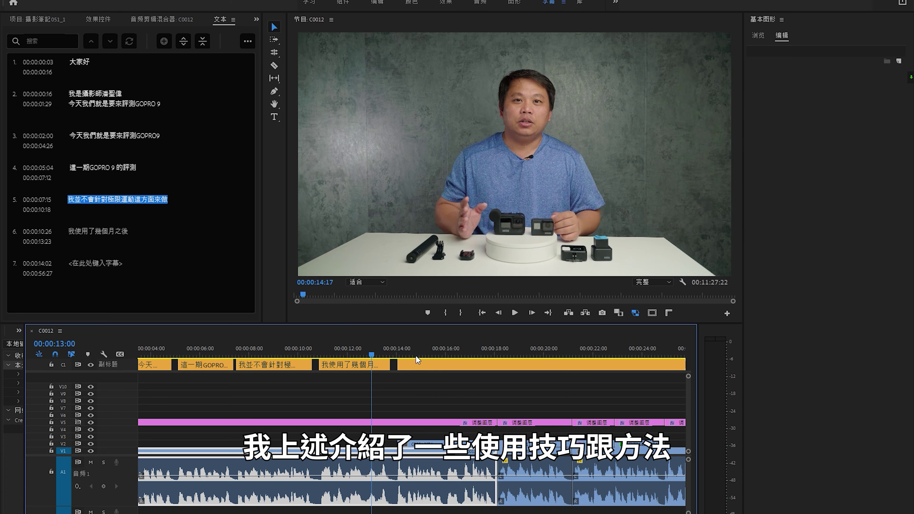
{"action": "left_click", "coordinate": [355, 356]}
{"action": "mouse_move", "coordinate": [356, 357]}
{"action": "left_mouse_down"}
{"action": "mouse_move", "coordinate": [395, 361]}
{"action": "mouse_move", "coordinate": [379, 365]}
{"action": "left_mouse_up"}
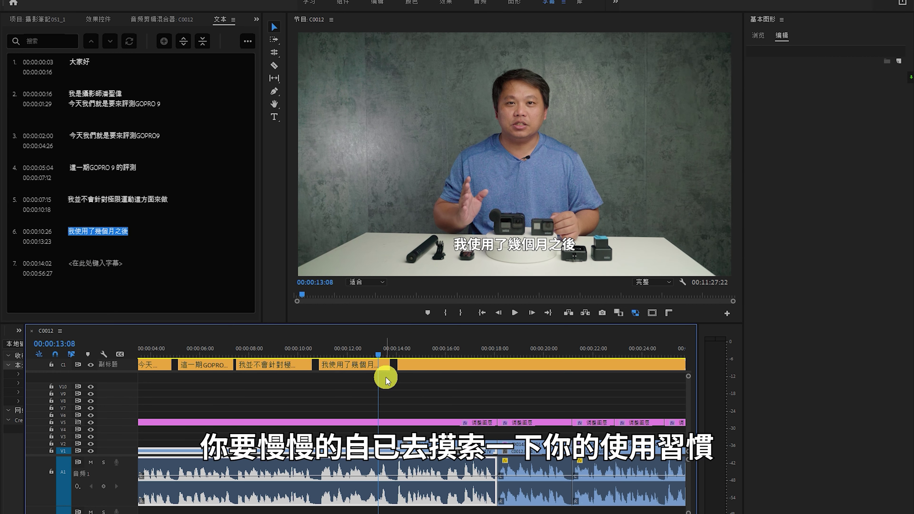
{"action": "left_click", "coordinate": [413, 366]}
{"action": "key", "text": "Delete"}
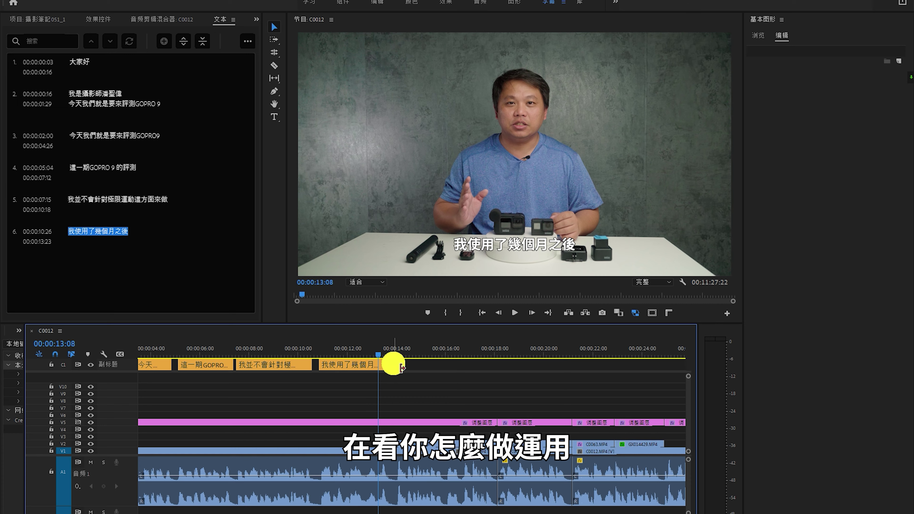
Step: Move the playhead to 00:00:11:10 and select caption 6 on the timeline
{"action": "left_click", "coordinate": [489, 344]}
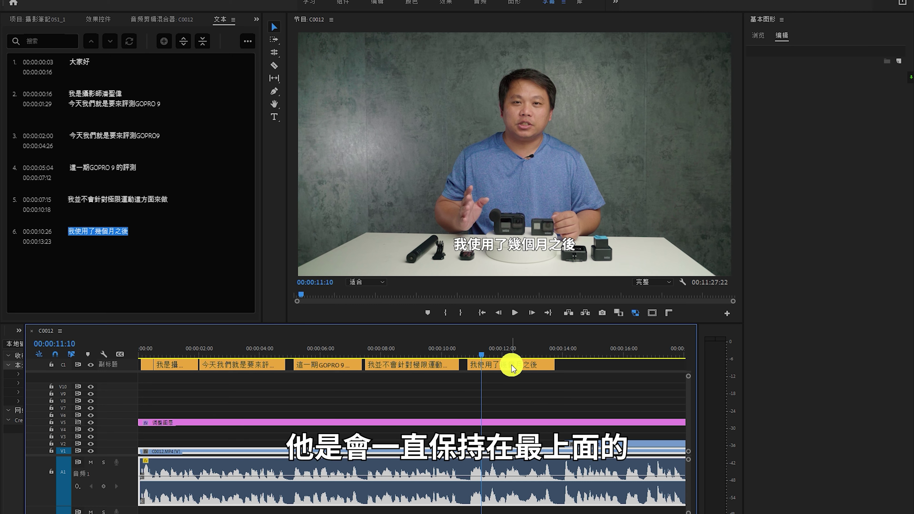
{"action": "left_click", "coordinate": [488, 424]}
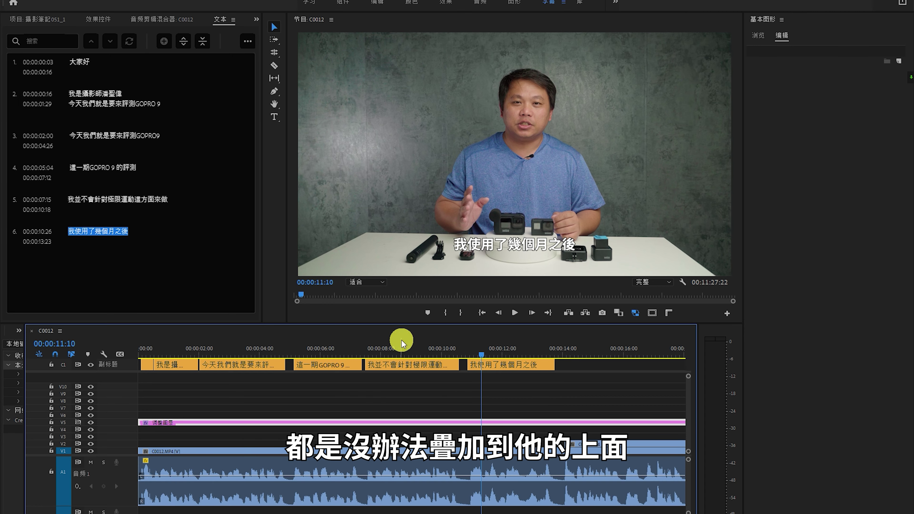
{"action": "left_click", "coordinate": [490, 365]}
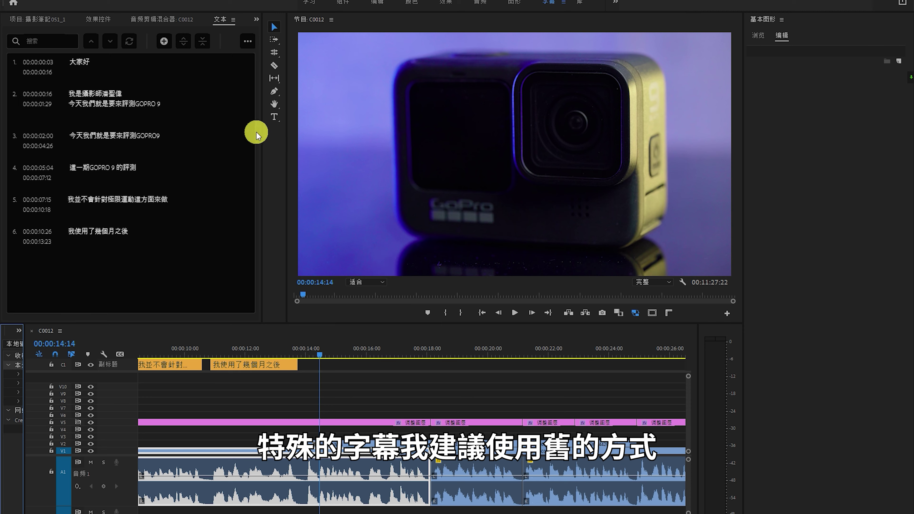
Step: Draw a text box across the video frame and type the title 我是攝影師
{"action": "left_click", "coordinate": [273, 116]}
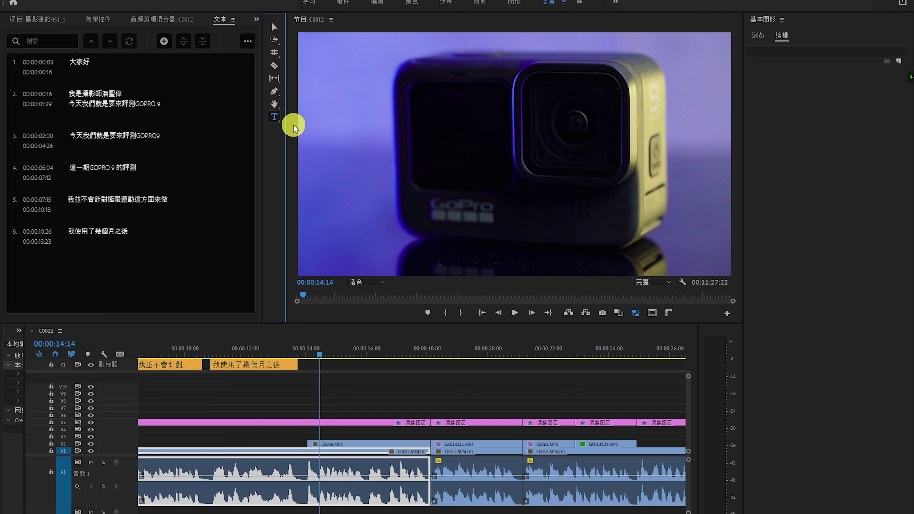
{"action": "left_click_drag", "start_coordinate": [380, 123], "coordinate": [639, 201]}
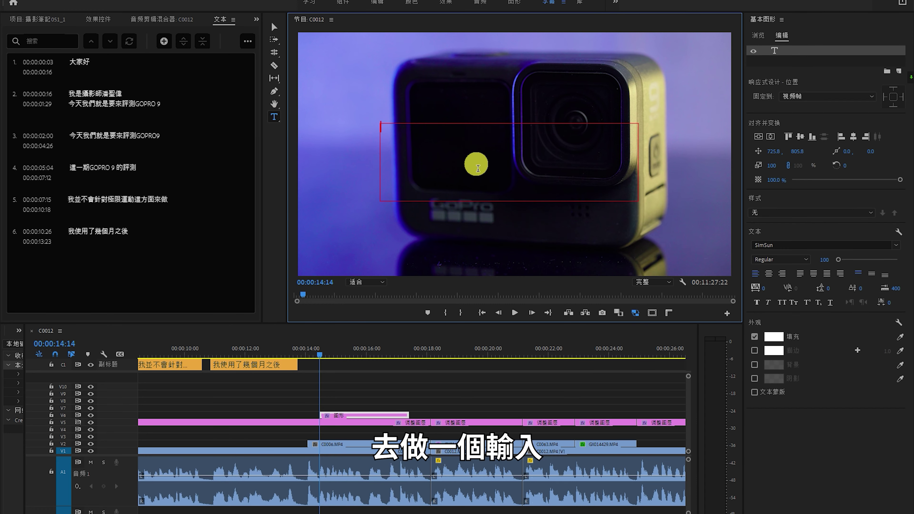
{"action": "type", "text": "我是攝影師"}
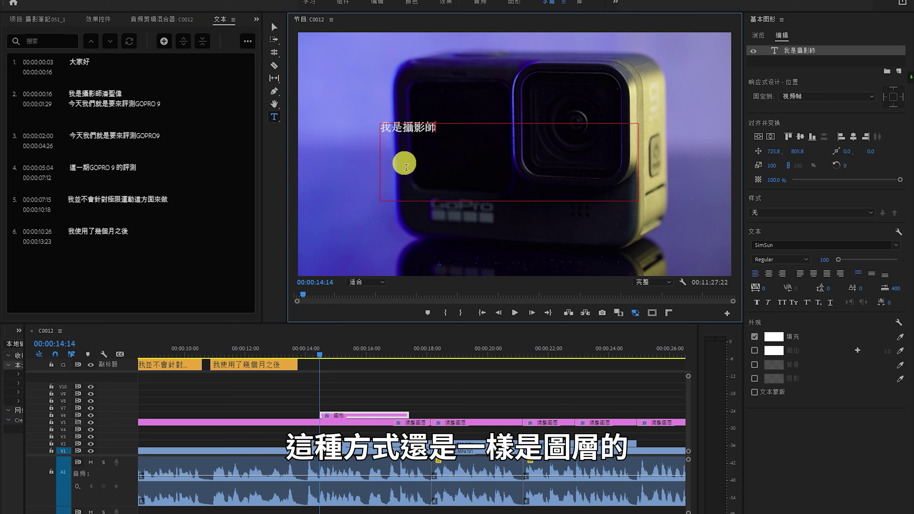
{"action": "left_click", "coordinate": [274, 27]}
Step: Move the 我是攝影師 title clip to V9 and nudge its text higher in the frame
{"action": "left_click_drag", "start_coordinate": [367, 415], "coordinate": [376, 394]}
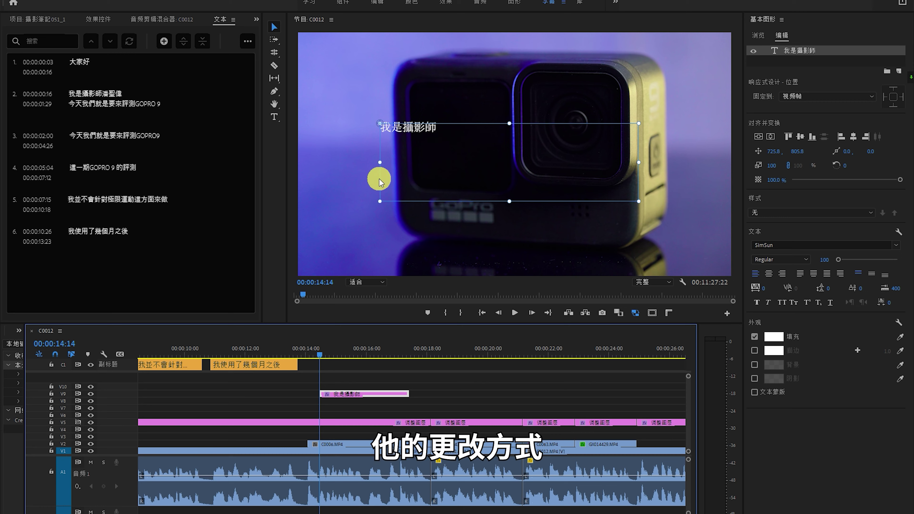
{"action": "left_click", "coordinate": [104, 18]}
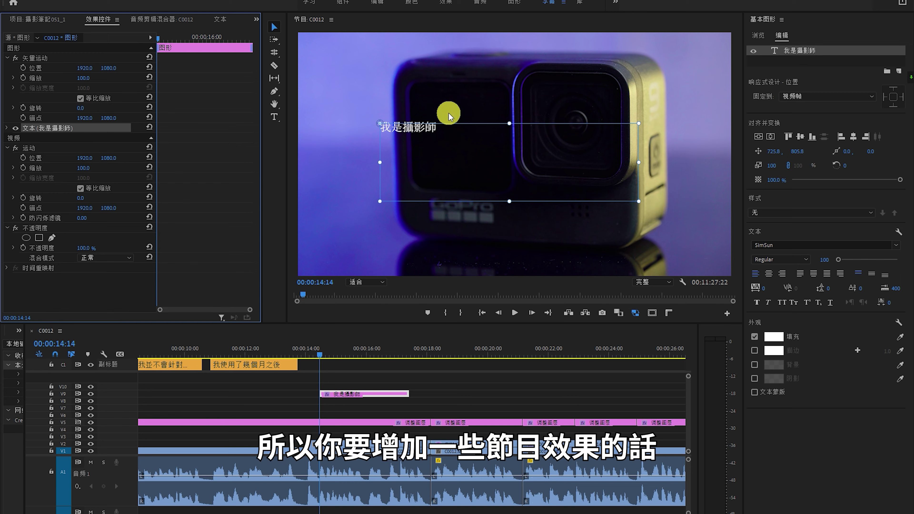
{"action": "left_click_drag", "start_coordinate": [465, 153], "coordinate": [465, 147]}
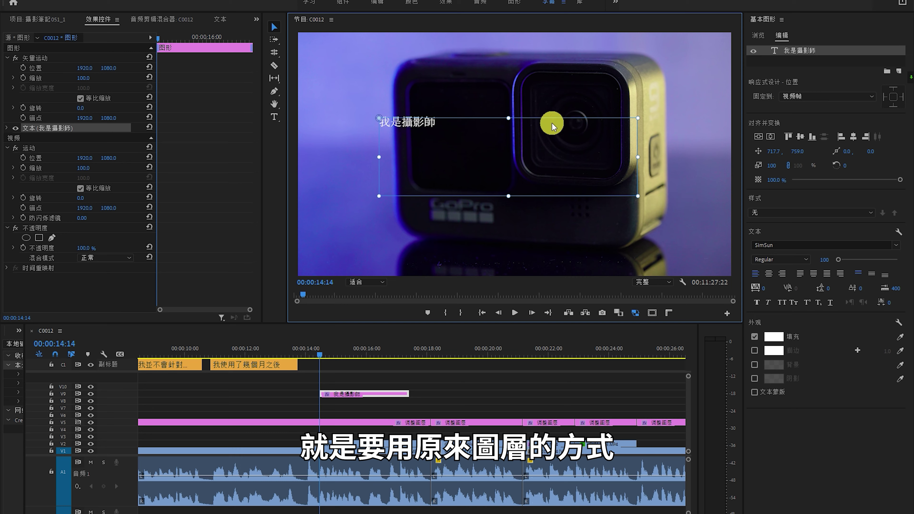
{"action": "left_click_drag", "start_coordinate": [286, 347], "coordinate": [262, 347]}
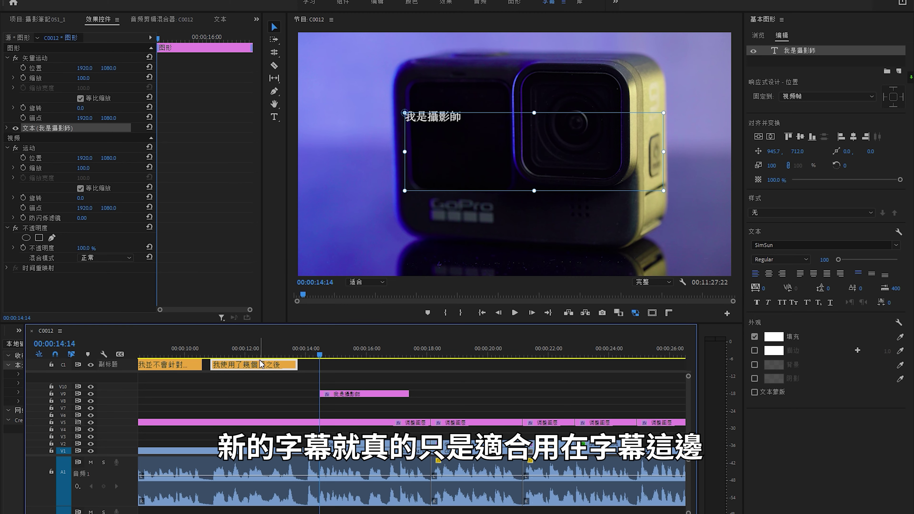
{"action": "mouse_move", "coordinate": [265, 352]}
{"action": "left_mouse_down"}
{"action": "mouse_move", "coordinate": [239, 354]}
{"action": "mouse_move", "coordinate": [254, 346]}
{"action": "left_mouse_up"}
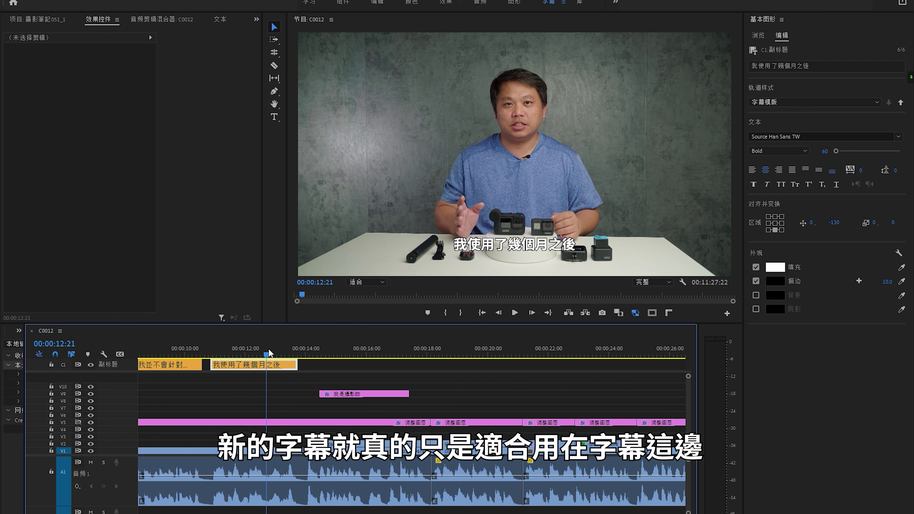
Step: Zoom the timeline out to show all captions, then bring up the C0012 legacy open-caption sequence
{"action": "left_click_drag", "start_coordinate": [252, 342], "coordinate": [276, 336]}
{"action": "left_click", "coordinate": [265, 351]}
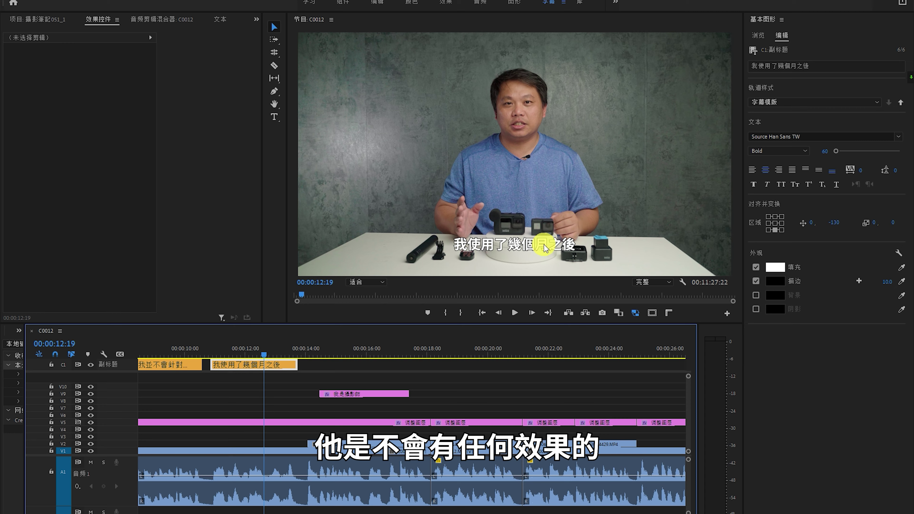
{"action": "key", "text": "minus"}
{"action": "left_click", "coordinate": [456, 356]}
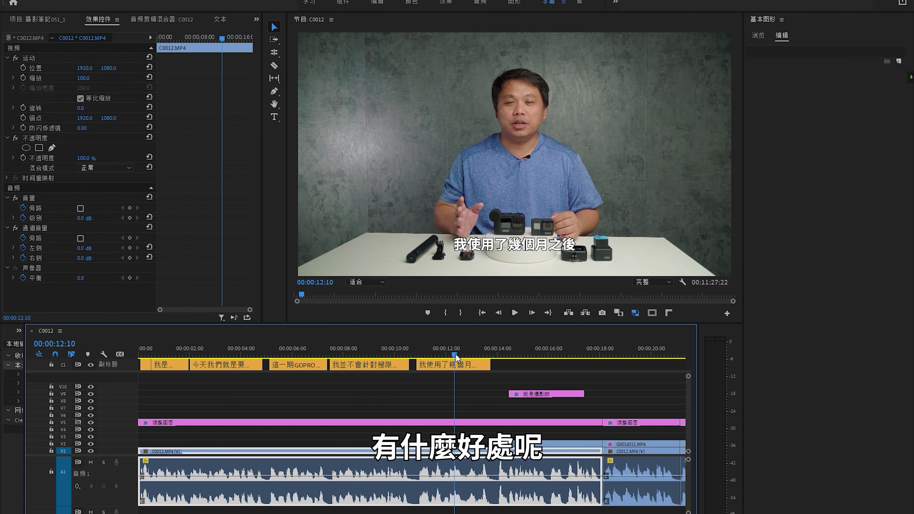
{"action": "left_click", "coordinate": [434, 348]}
{"action": "left_click", "coordinate": [436, 347]}
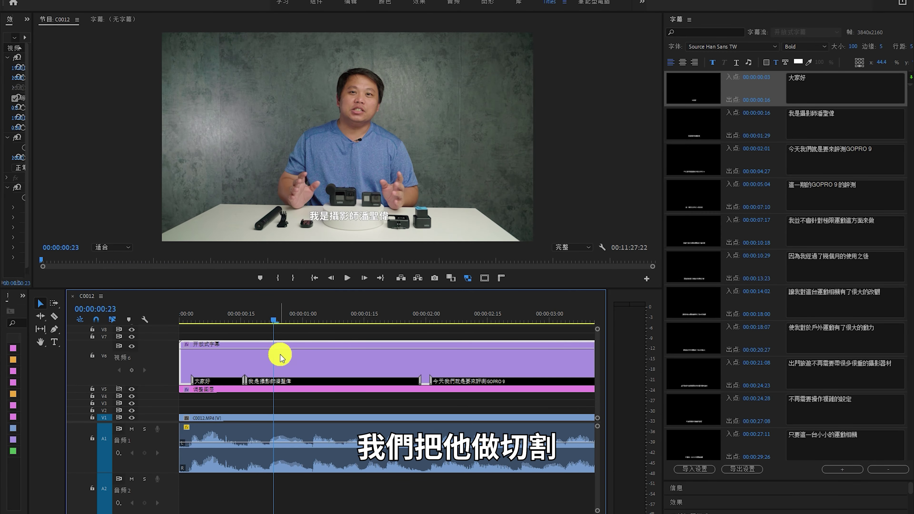
Step: Razor the open-caption clip after 大家好 and slide the 我是攝影師潘聖偉 part later on V6
{"action": "key", "text": "c"}
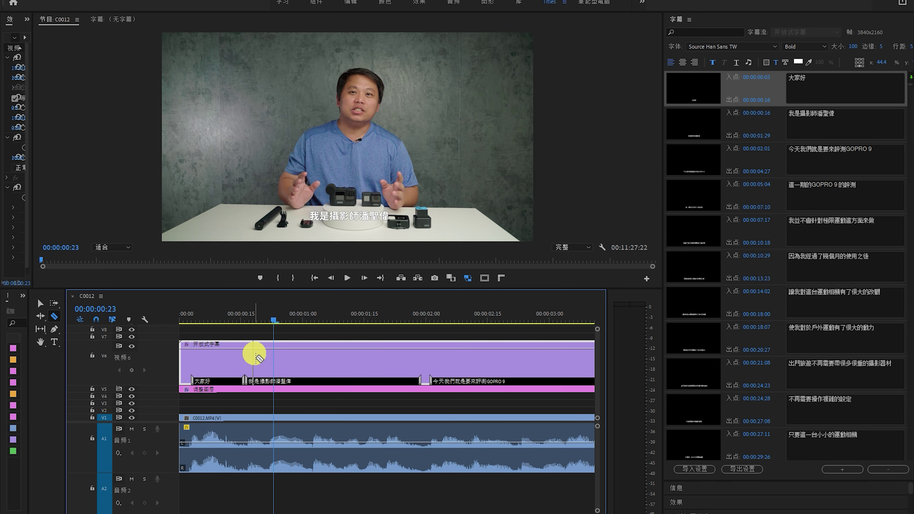
{"action": "left_click", "coordinate": [244, 359]}
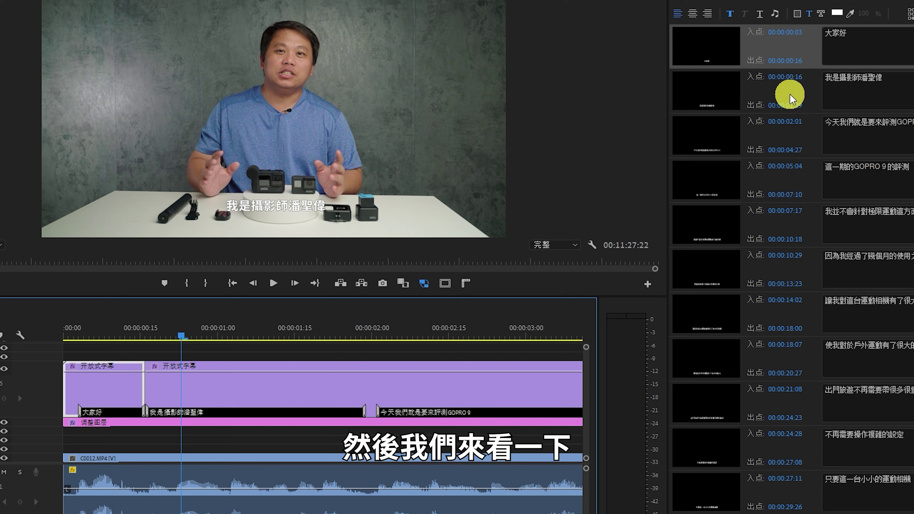
{"action": "left_click", "coordinate": [790, 93]}
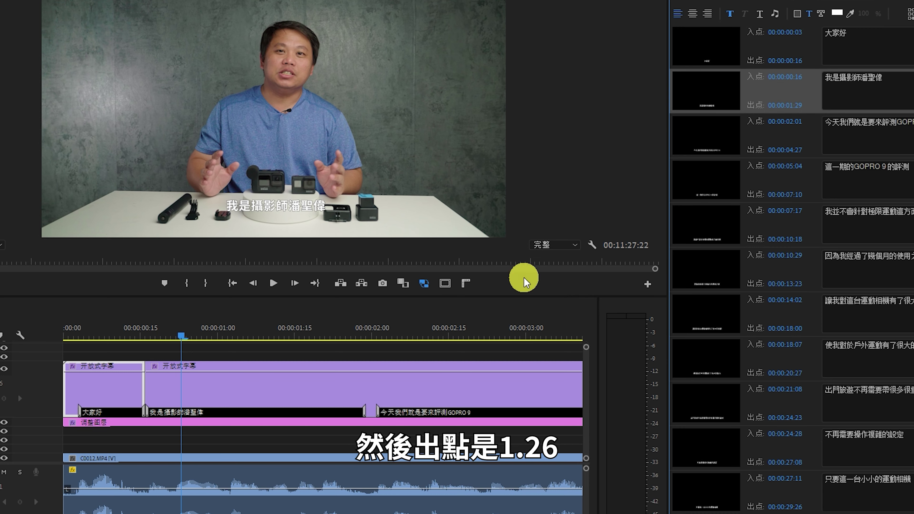
{"action": "left_click", "coordinate": [203, 397]}
{"action": "left_click_drag", "start_coordinate": [185, 393], "coordinate": [375, 390]}
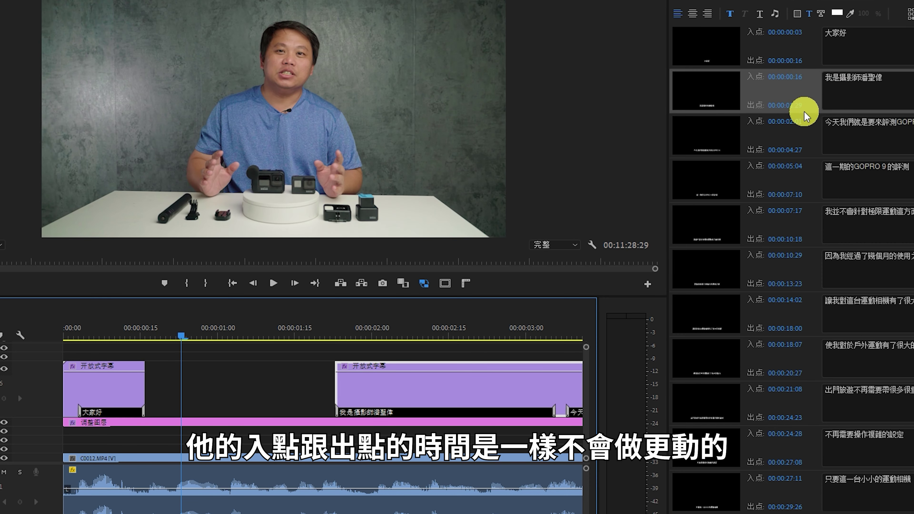
{"action": "left_click", "coordinate": [368, 324]}
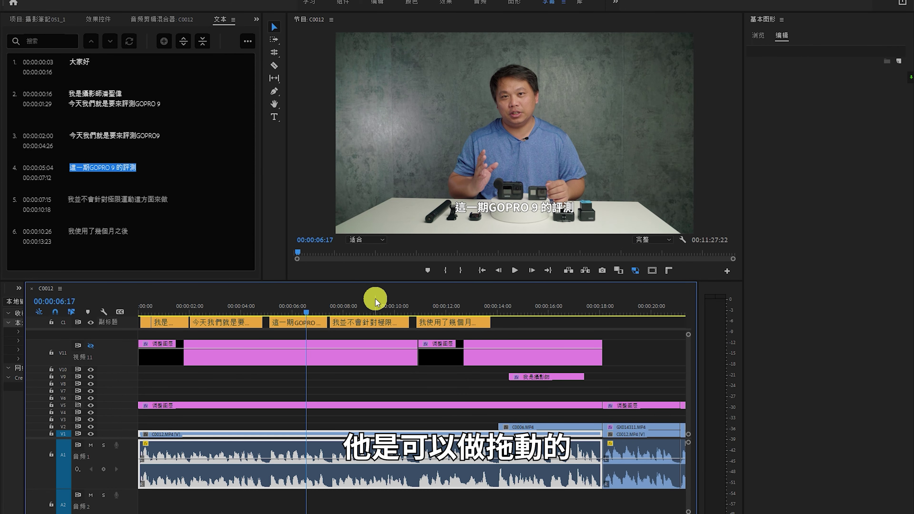
Step: Select captions 5 and 6 in the text list and drop them later on the caption track
{"action": "left_click", "coordinate": [339, 307]}
{"action": "left_click", "coordinate": [51, 201]}
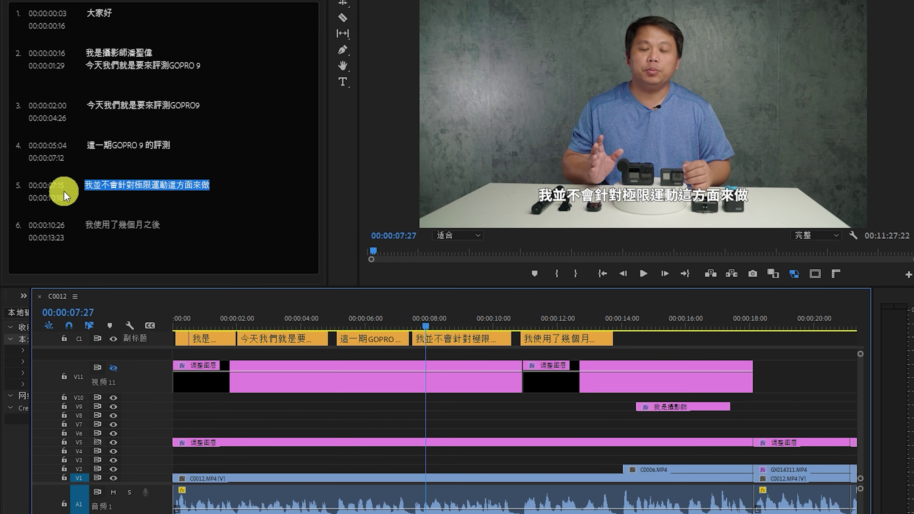
{"action": "mouse_move", "coordinate": [69, 188]}
{"action": "left_mouse_down"}
{"action": "mouse_move", "coordinate": [523, 289]}
{"action": "mouse_move", "coordinate": [553, 337]}
{"action": "mouse_move", "coordinate": [586, 340]}
{"action": "left_mouse_up"}
{"action": "left_click", "coordinate": [49, 196]}
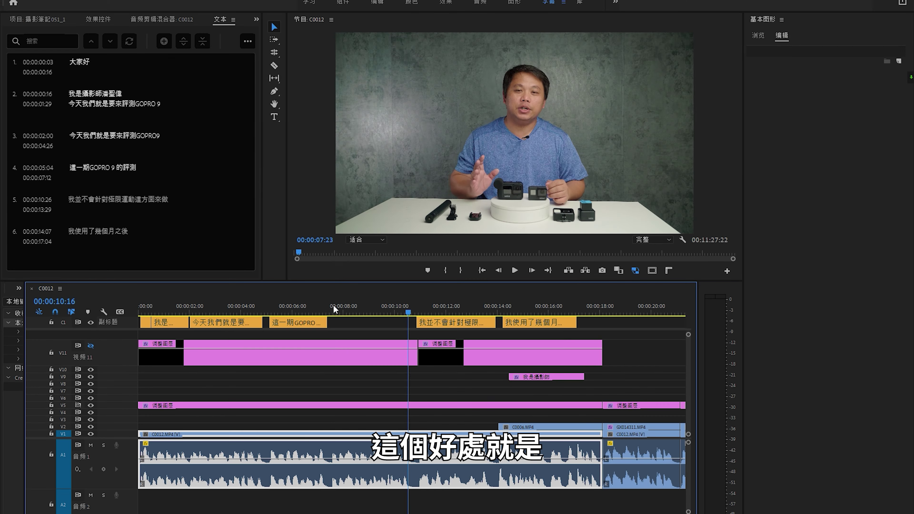
Step: Marquee-select all clips from the 10:28 split onward and move them about 1.75 seconds later
{"action": "mouse_move", "coordinate": [326, 304]}
{"action": "left_mouse_down"}
{"action": "mouse_move", "coordinate": [437, 292]}
{"action": "mouse_move", "coordinate": [417, 300]}
{"action": "left_mouse_up"}
{"action": "left_click", "coordinate": [416, 351]}
{"action": "left_click", "coordinate": [436, 362]}
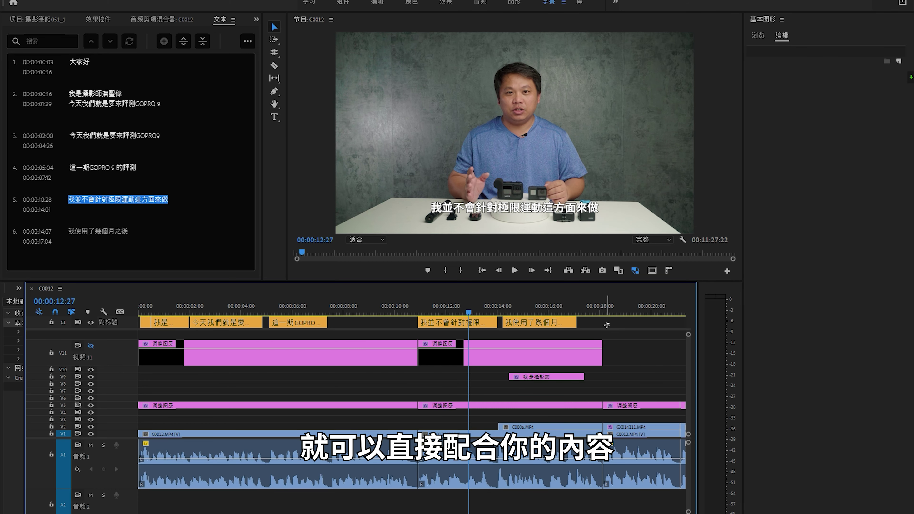
{"action": "mouse_move", "coordinate": [609, 324]}
{"action": "left_mouse_down"}
{"action": "mouse_move", "coordinate": [445, 419]}
{"action": "mouse_move", "coordinate": [462, 403]}
{"action": "left_mouse_up"}
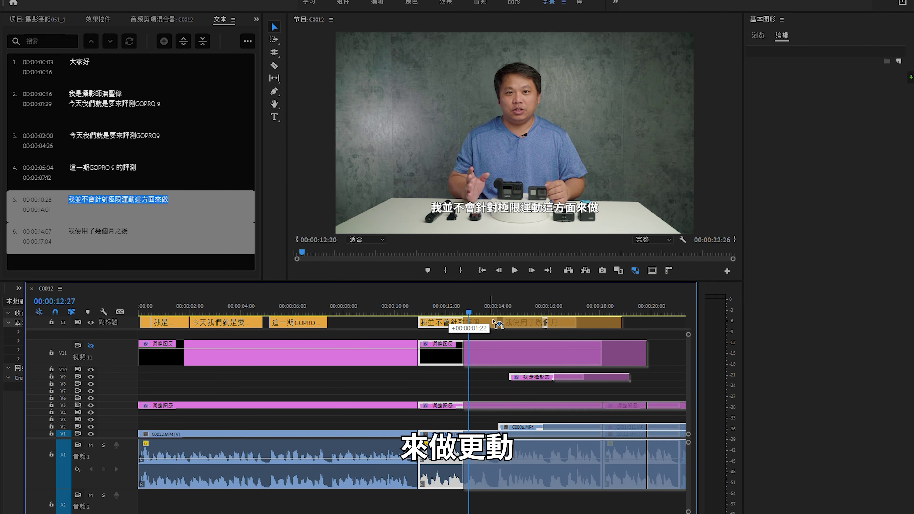
{"action": "left_click_drag", "start_coordinate": [452, 325], "coordinate": [498, 326]}
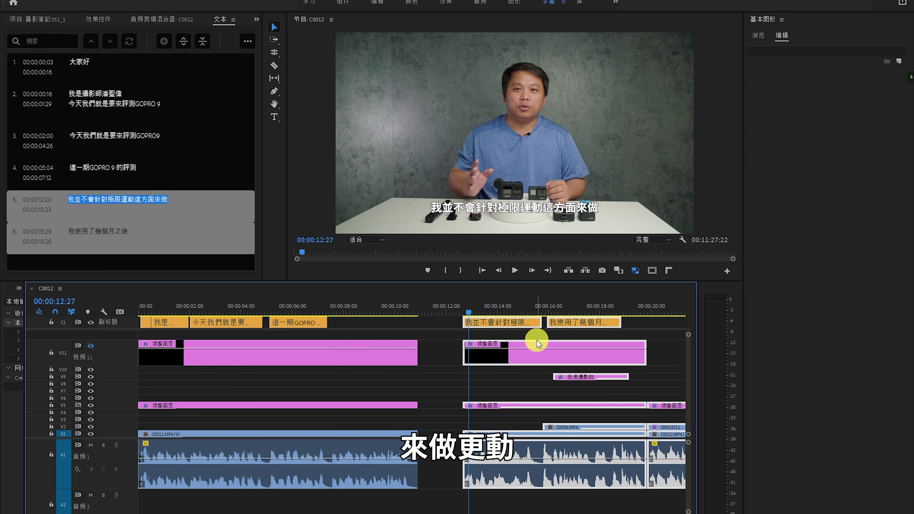
{"action": "left_click", "coordinate": [506, 332]}
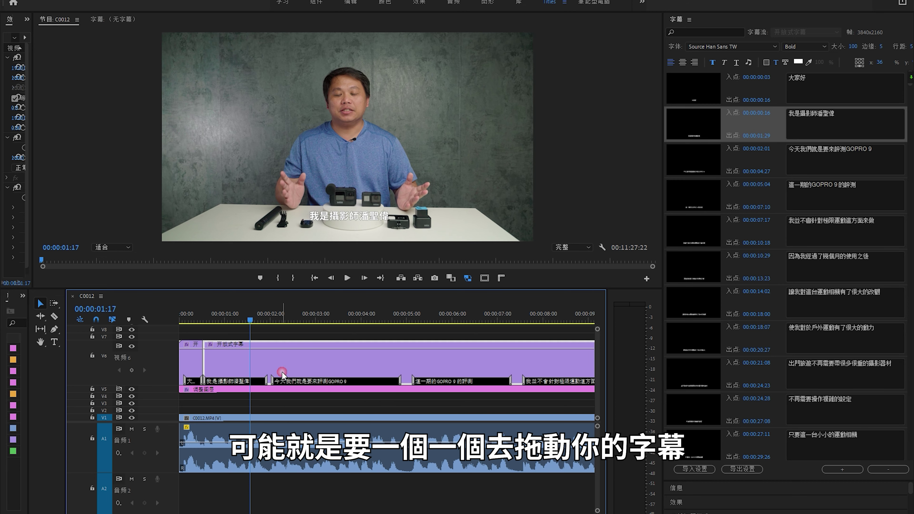
Step: Slide three open captions later to start at 00:00:02:19, 00:00:05:27 and 00:00:08:11
{"action": "left_click_drag", "start_coordinate": [283, 376], "coordinate": [292, 375]}
{"action": "left_click_drag", "start_coordinate": [450, 381], "coordinate": [479, 381]}
{"action": "left_click_drag", "start_coordinate": [524, 381], "coordinate": [543, 381]}
{"action": "left_click", "coordinate": [384, 381]}
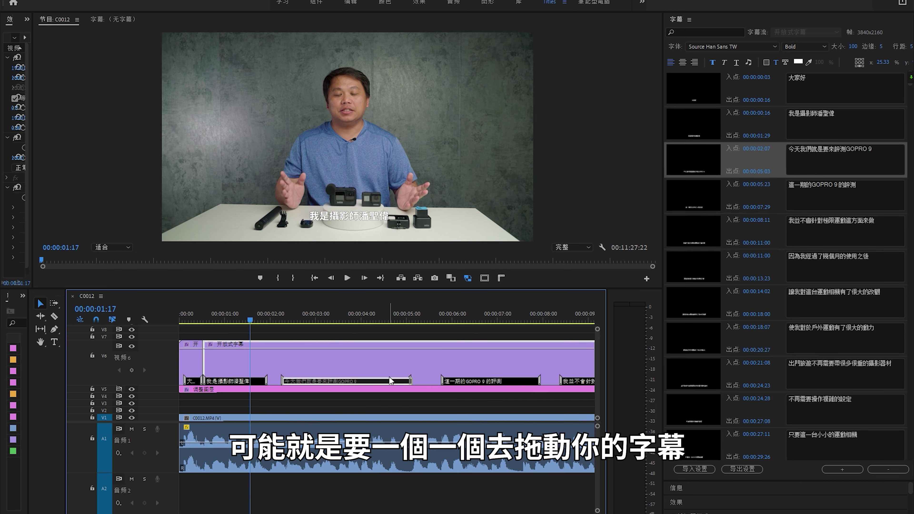
{"action": "left_click_drag", "start_coordinate": [391, 381], "coordinate": [409, 381]}
{"action": "left_click", "coordinate": [475, 381]}
{"action": "left_click_drag", "start_coordinate": [584, 372], "coordinate": [591, 372]}
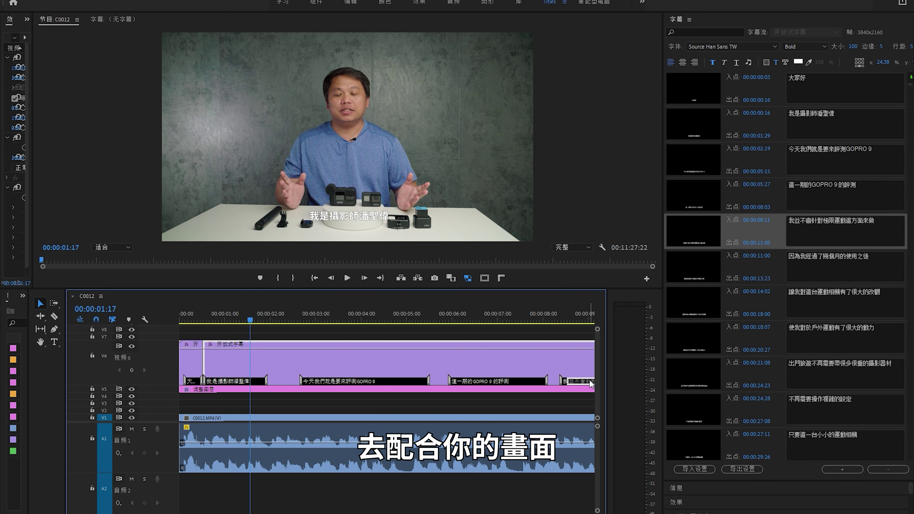
{"action": "left_click_drag", "start_coordinate": [484, 374], "coordinate": [495, 362]}
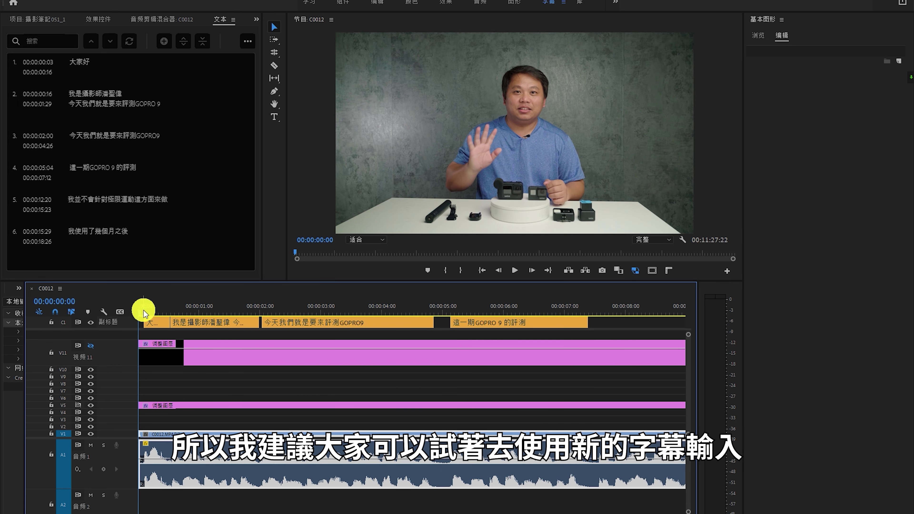
{"action": "mouse_move", "coordinate": [143, 310]}
{"action": "left_mouse_down"}
{"action": "mouse_move", "coordinate": [549, 320]}
{"action": "mouse_move", "coordinate": [160, 315]}
{"action": "mouse_move", "coordinate": [426, 320]}
{"action": "mouse_move", "coordinate": [162, 313]}
{"action": "mouse_move", "coordinate": [208, 308]}
{"action": "left_mouse_up"}
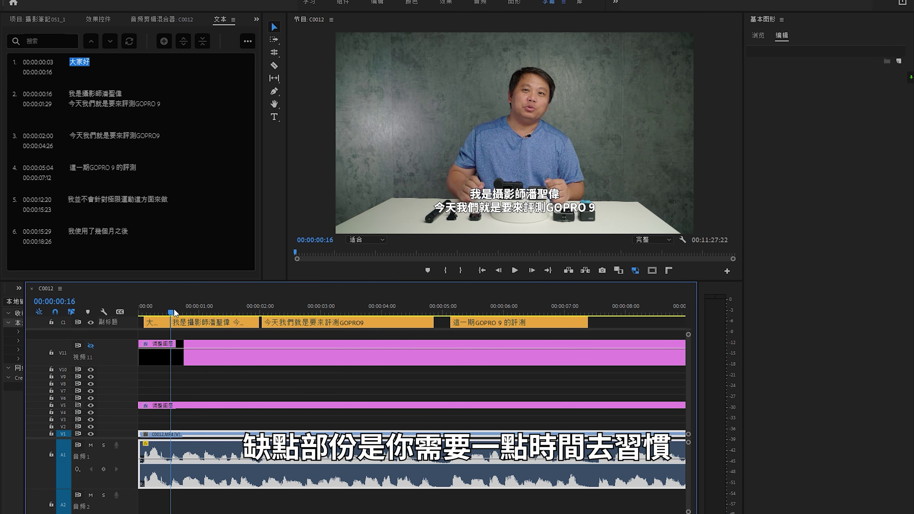
{"action": "left_click_drag", "start_coordinate": [281, 316], "coordinate": [313, 323]}
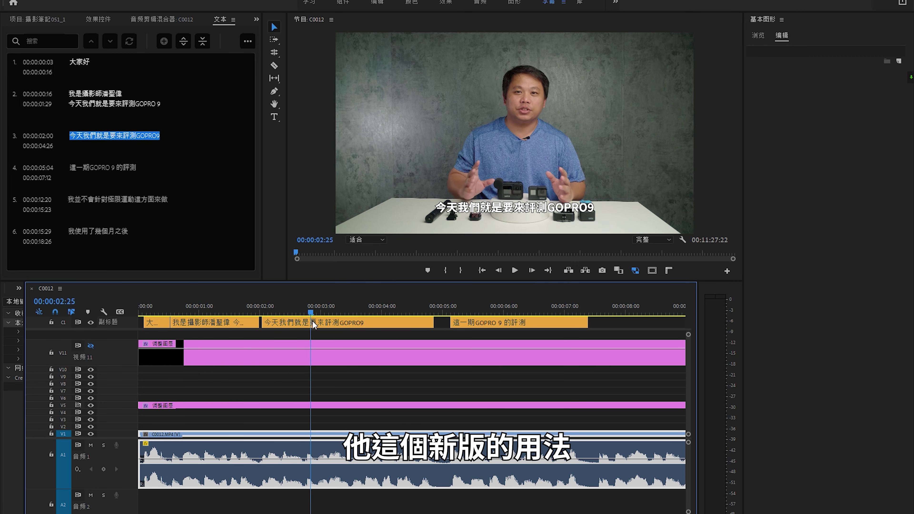
{"action": "left_click_drag", "start_coordinate": [395, 329], "coordinate": [496, 330]}
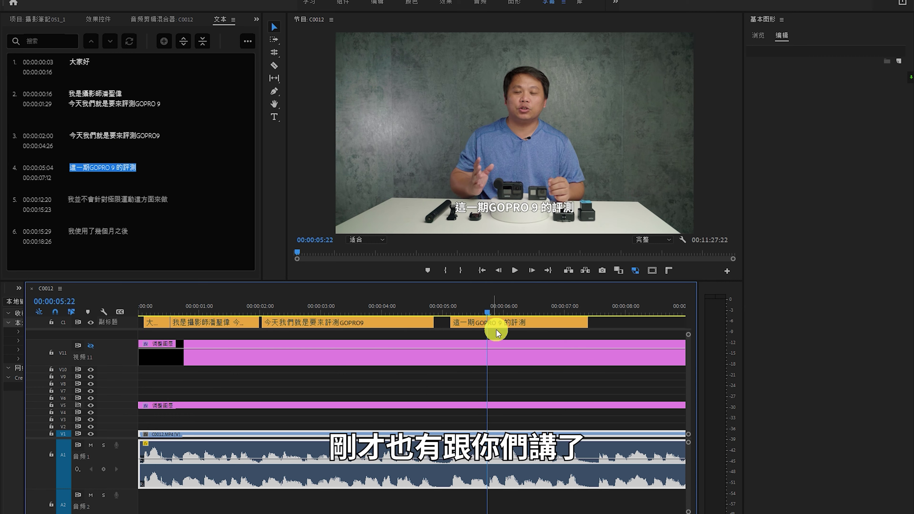
{"action": "left_click", "coordinate": [268, 305]}
{"action": "mouse_move", "coordinate": [270, 304]}
{"action": "left_mouse_down"}
{"action": "mouse_move", "coordinate": [356, 311]}
{"action": "mouse_move", "coordinate": [415, 290]}
{"action": "left_mouse_up"}
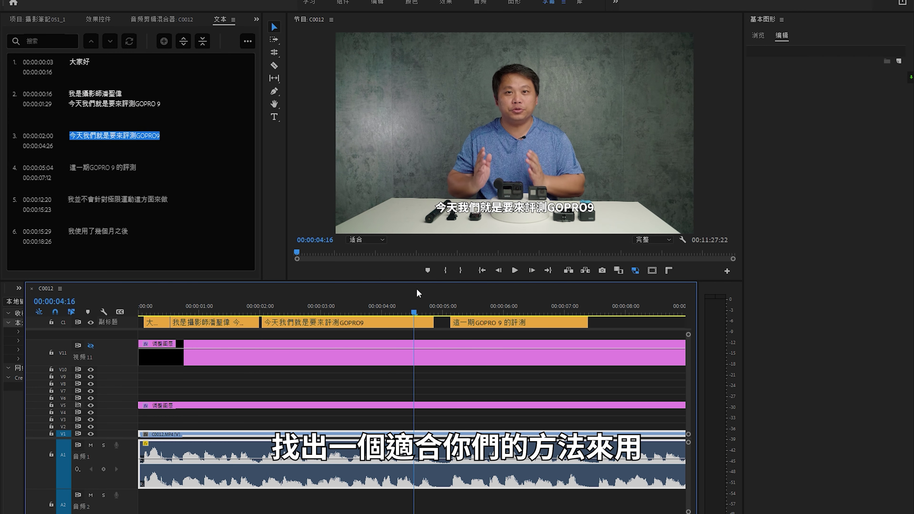
{"action": "left_click_drag", "start_coordinate": [416, 294], "coordinate": [476, 291]}
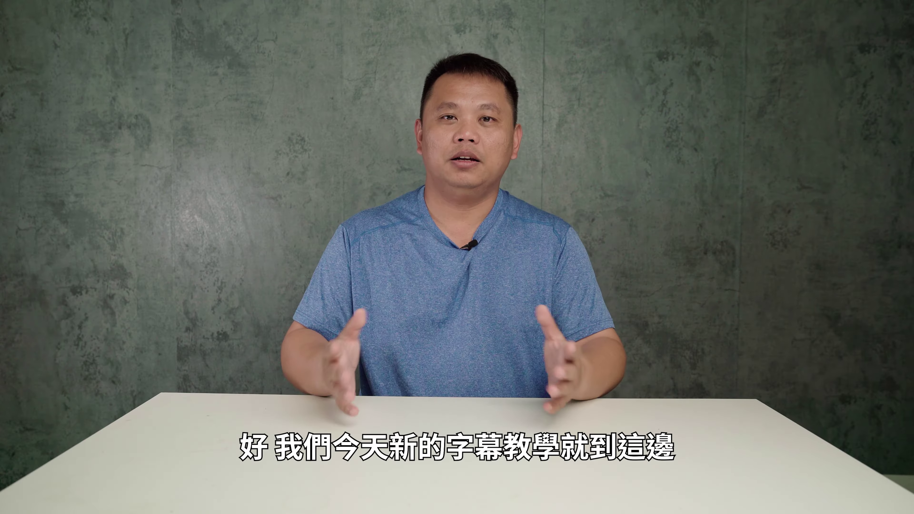